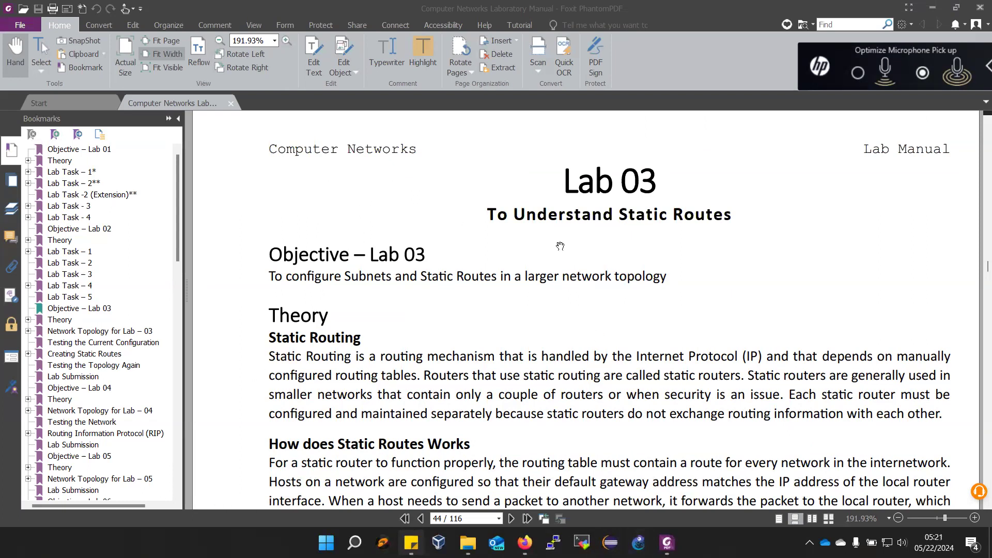
- Examine Lab 03's topology diagram, subnet specifications, configuration steps, sample outputs and connectivity tests in the lab manual
scroll(492, 269, "down", 5)
scroll(492, 281, "down", 6)
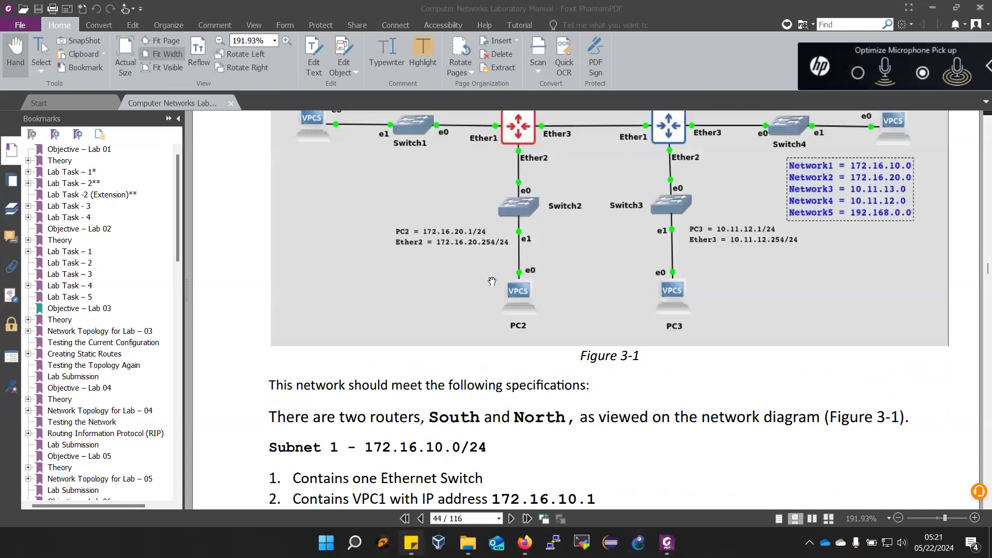
scroll(849, 147, "up", 1)
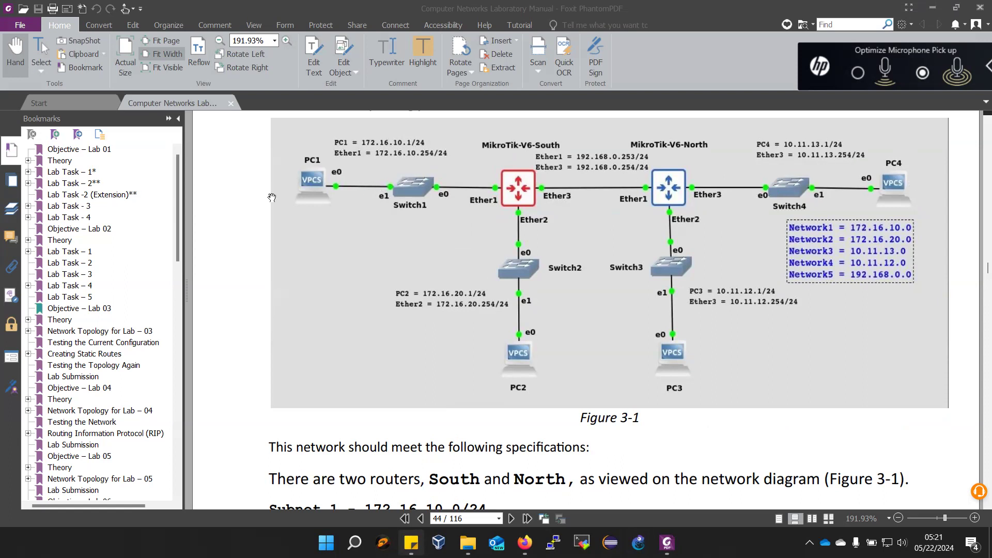
scroll(375, 282, "down", 10)
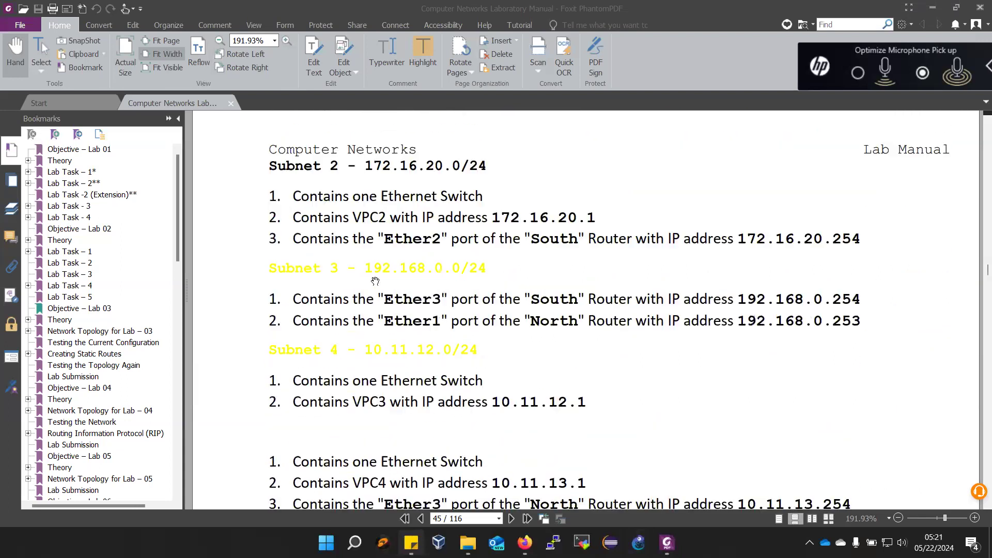
scroll(376, 282, "down", 2)
scroll(375, 281, "down", 6)
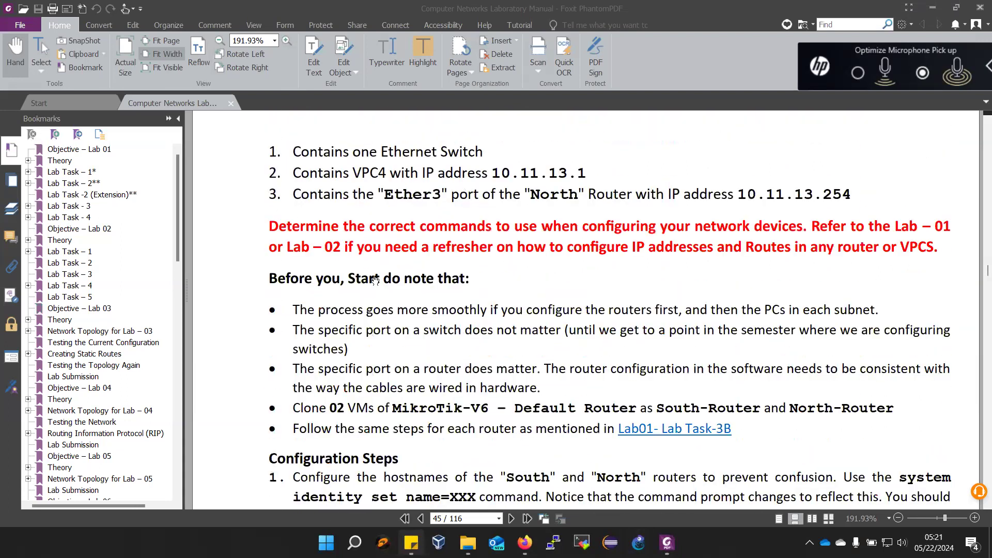
scroll(375, 281, "down", 4)
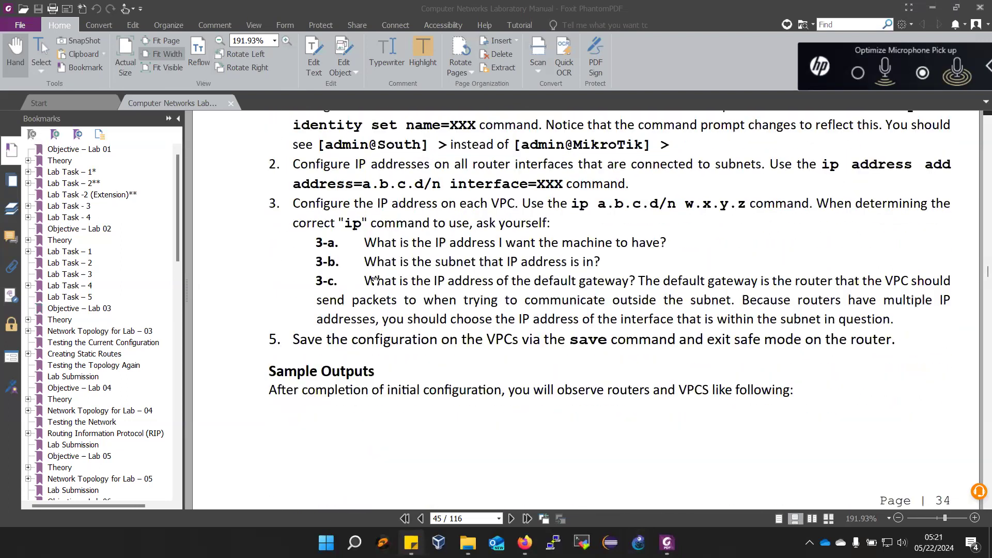
scroll(376, 280, "down", 5)
scroll(375, 281, "down", 8)
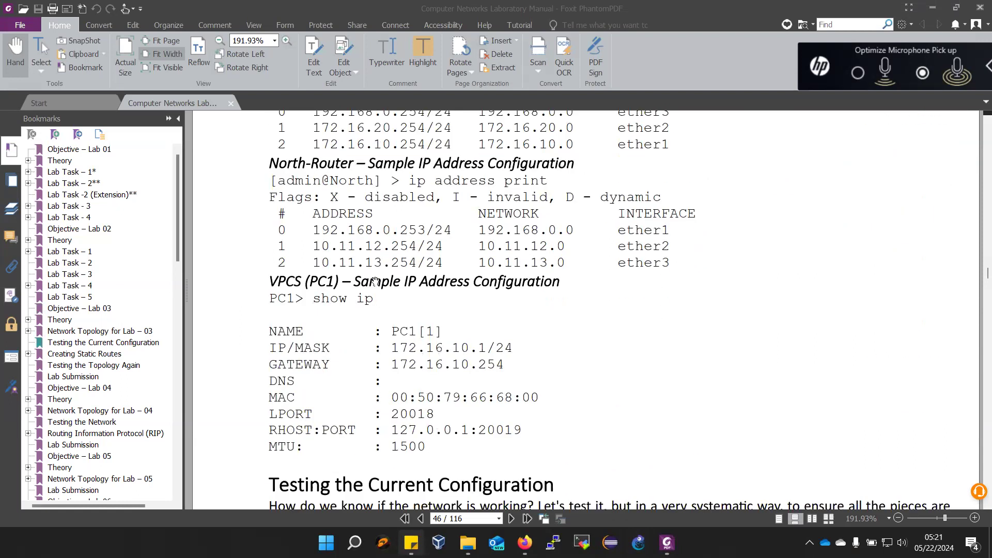
scroll(392, 389, "down", 2)
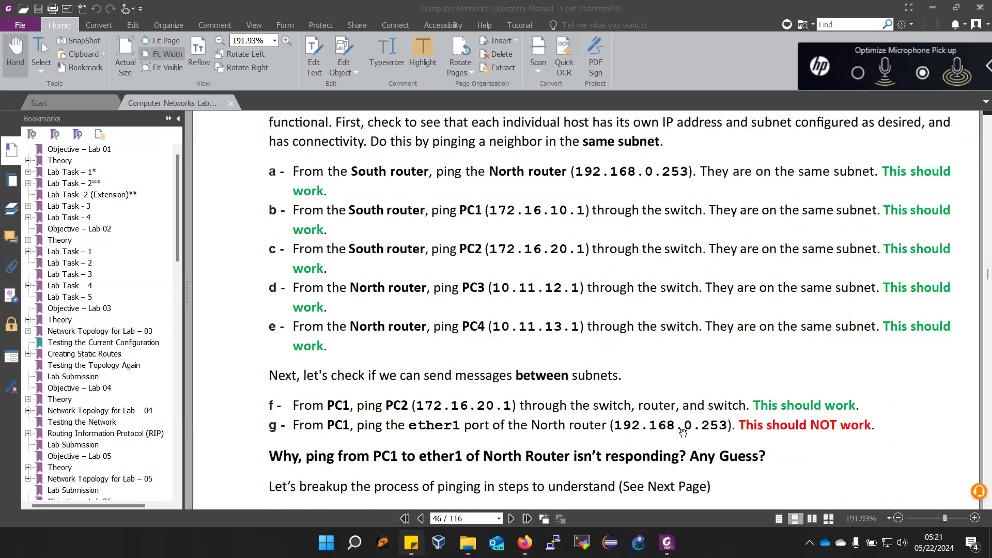
scroll(449, 426, "up", 1)
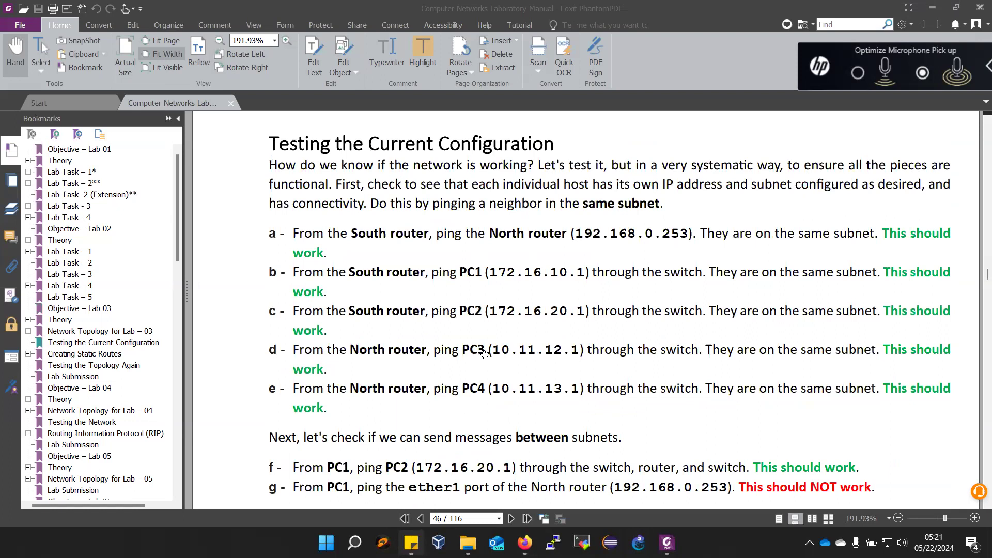
scroll(524, 336, "up", 10)
scroll(524, 331, "up", 5)
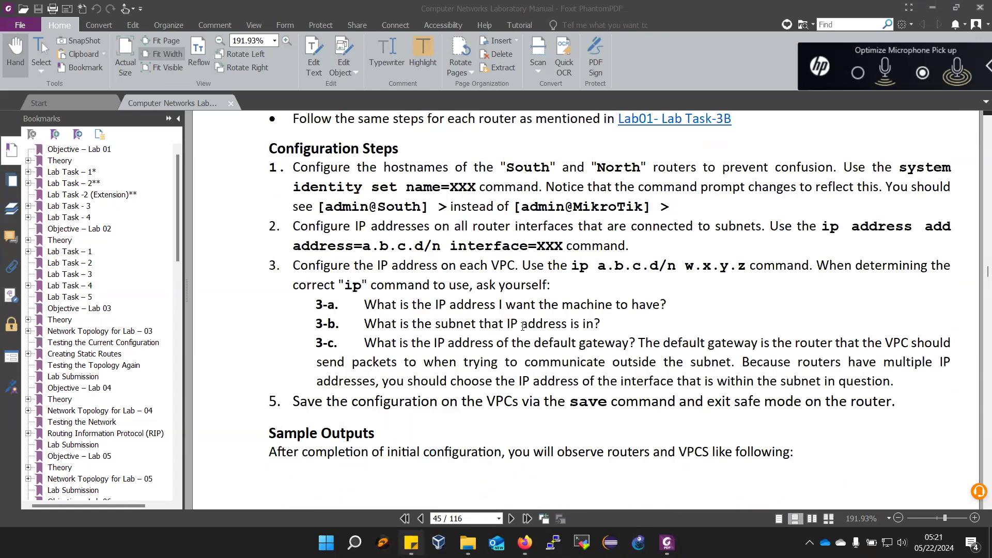
scroll(506, 356, "up", 4)
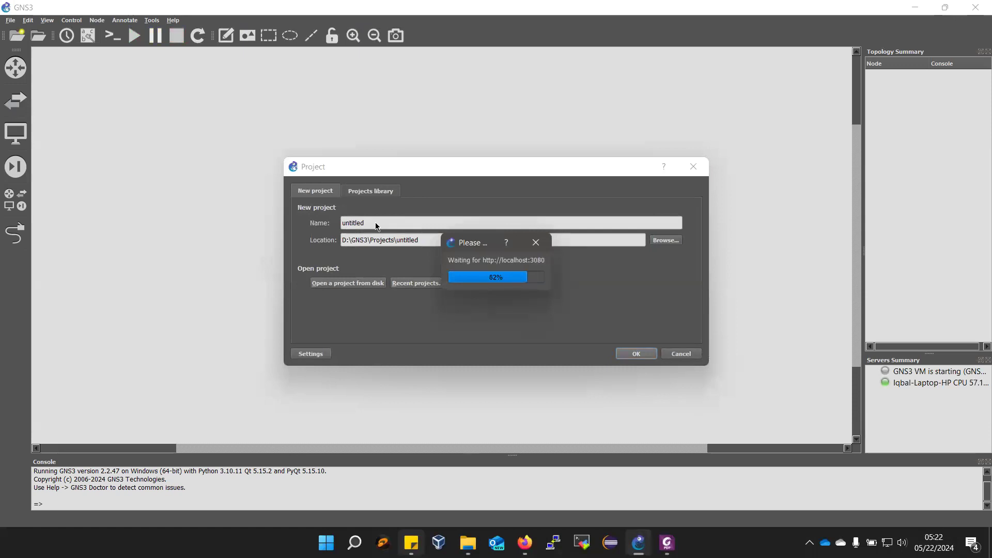
- Create a new GNS3 project named NN-Lab 03 and minimize the GNS3 VM window
left_click_drag(374, 223, 328, 225)
type("NN")
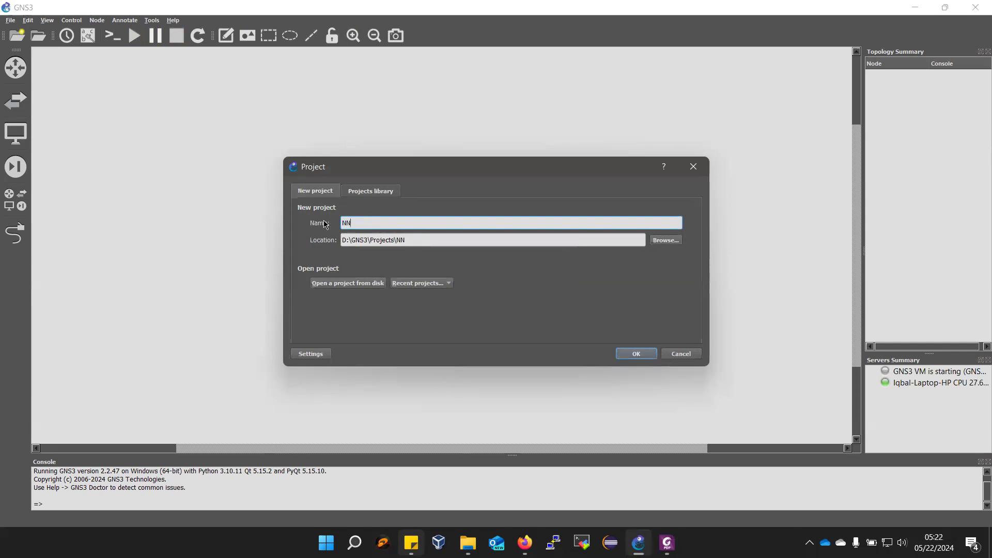
type("--")
key("BackSpace")
type("Lab 03")
left_click(636, 355)
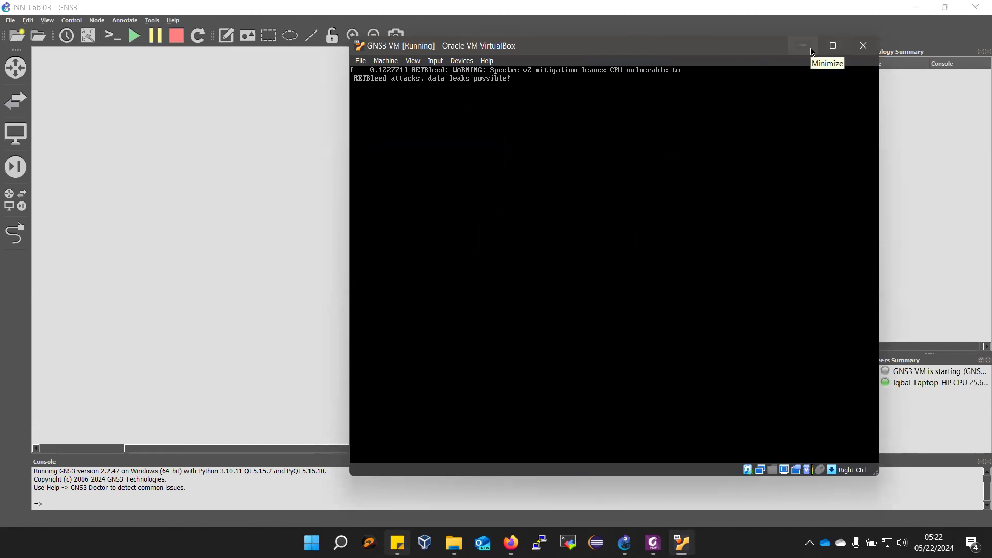
left_click(803, 46)
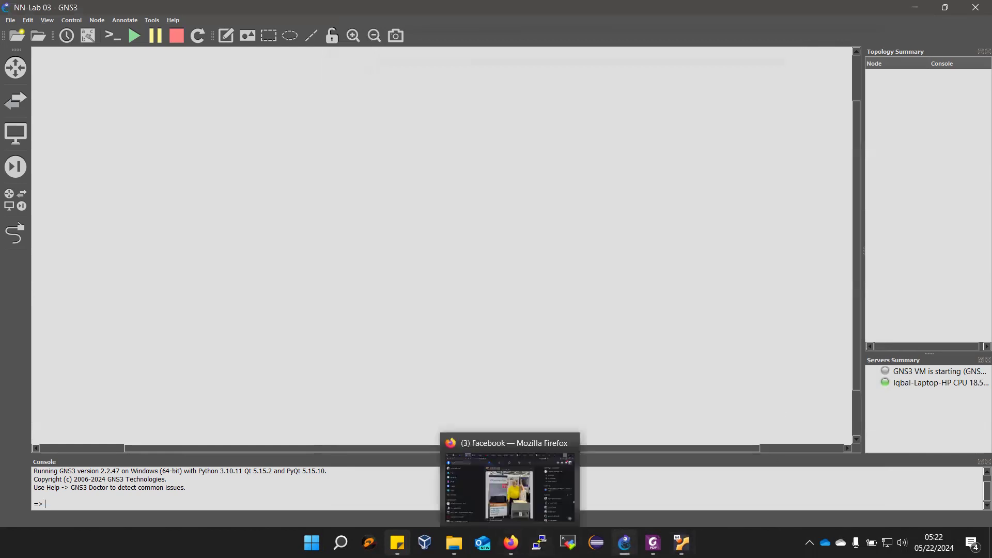
mouse_move(625, 543)
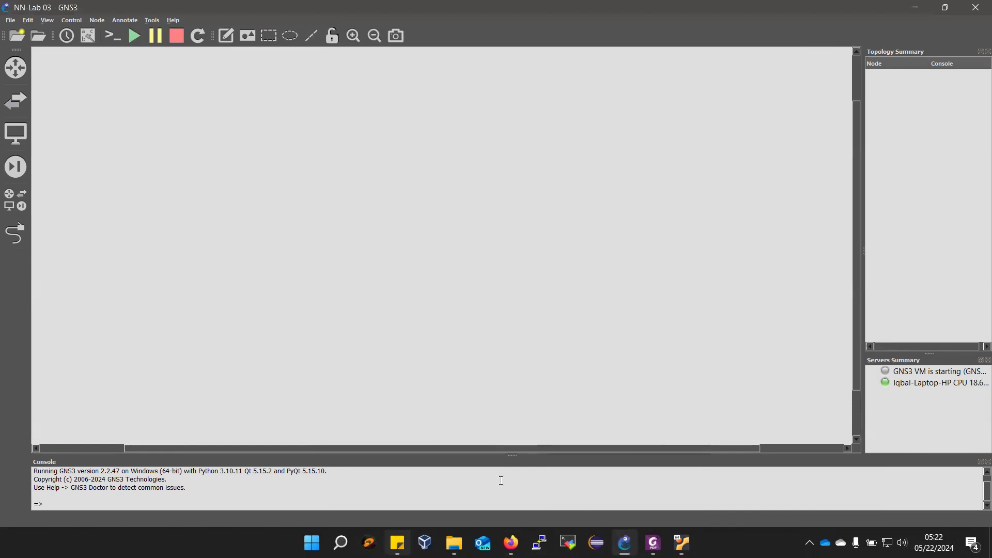
left_click(27, 20)
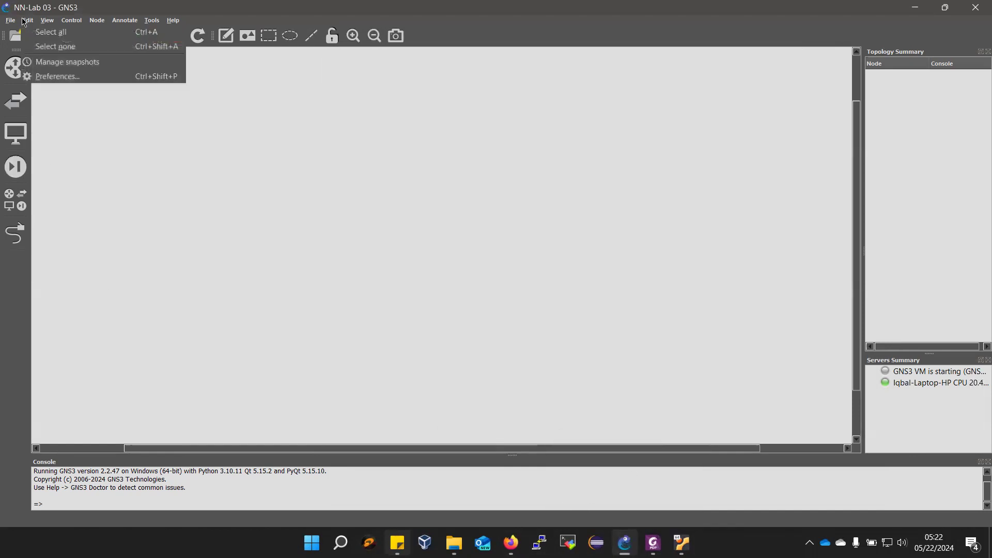
left_click(57, 76)
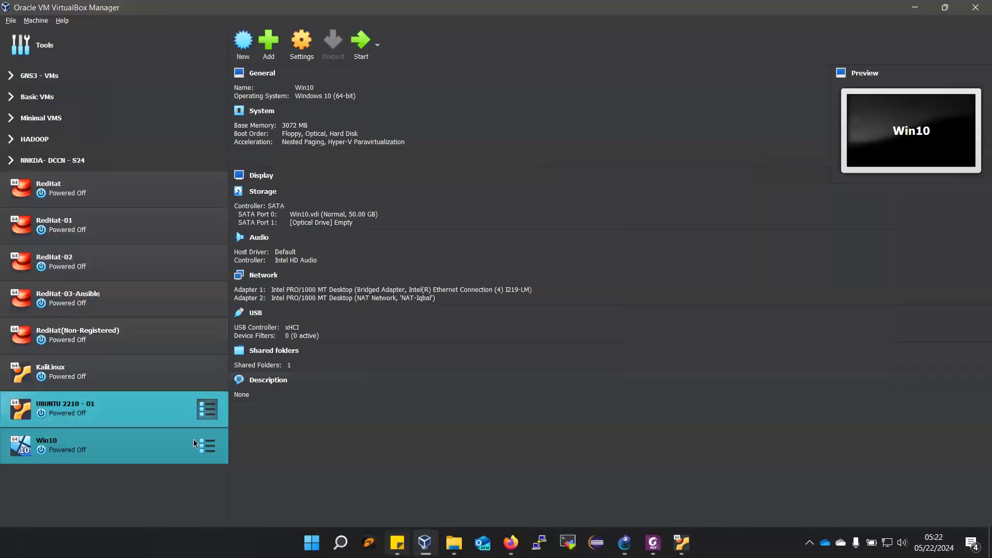
- In VirtualBox Manager, examine the machine details of NN-Microtik-01 to NN-Microtik-04 in the NNKDA- DCCN - S24 group, and close the manager
left_click(10, 161)
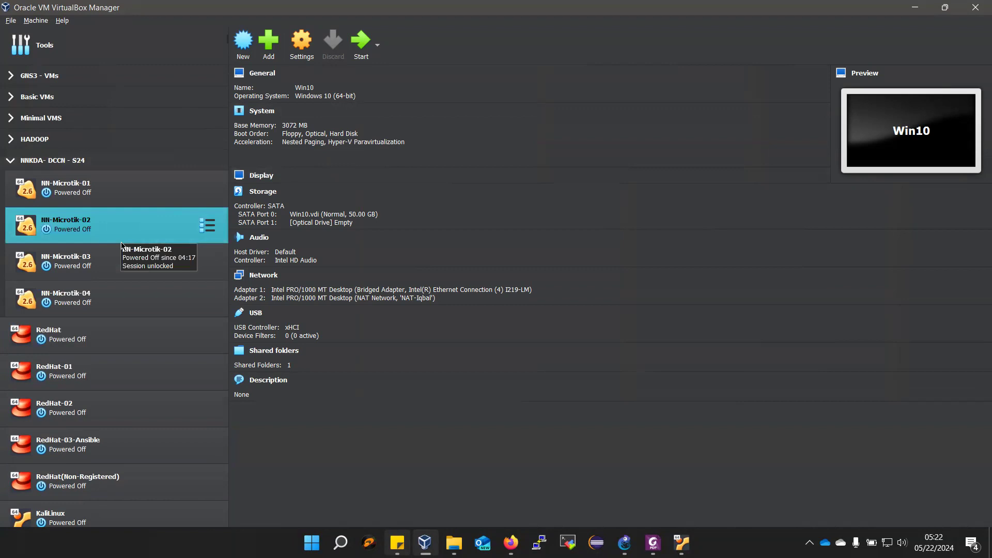
left_click(102, 195)
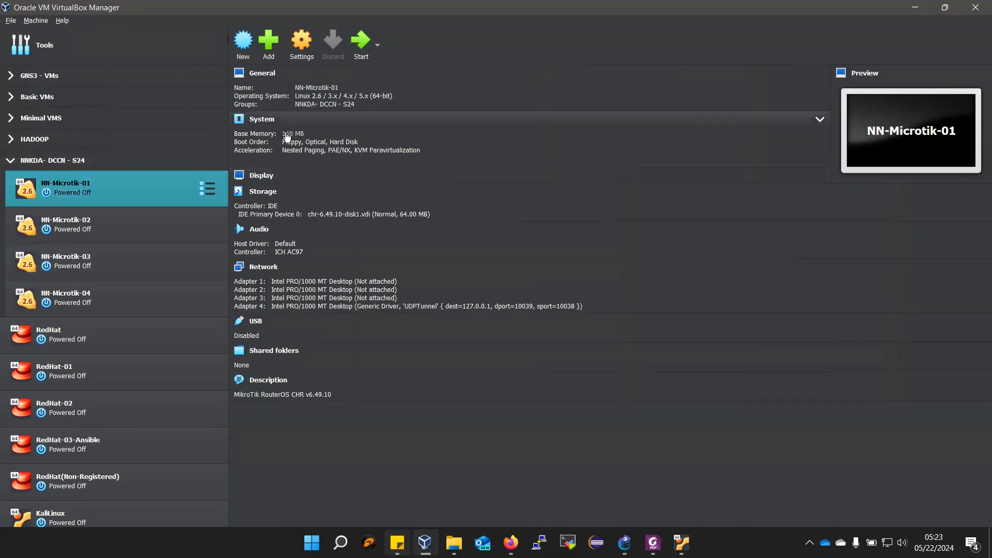
left_click(163, 217)
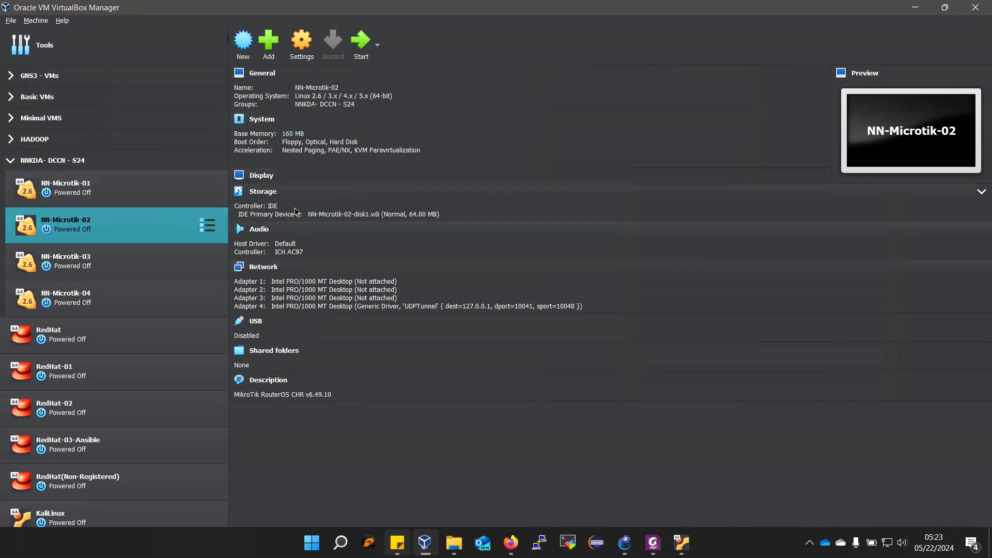
left_click(122, 280, "ctrl")
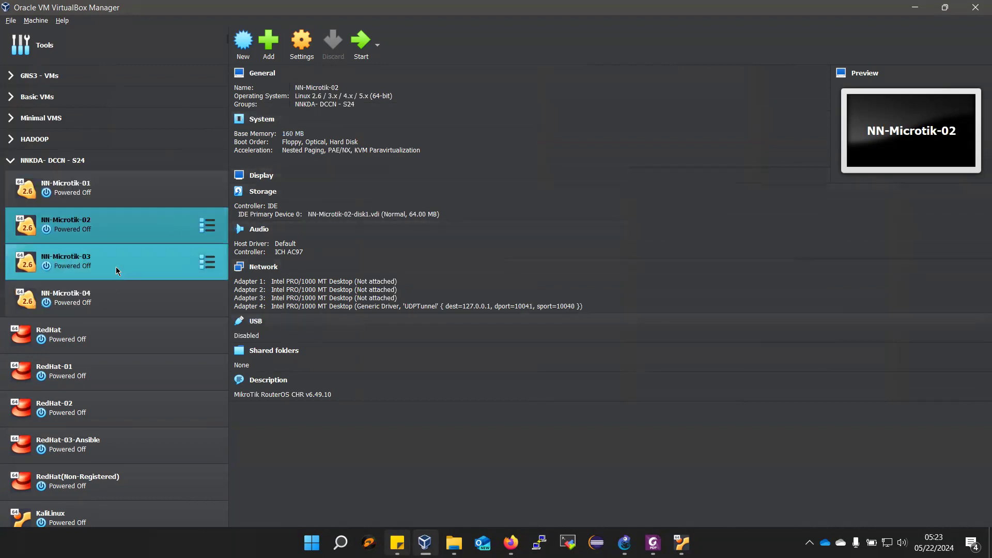
left_click(114, 265)
left_click(120, 291)
left_click(110, 265)
left_click(116, 293)
left_click(115, 252)
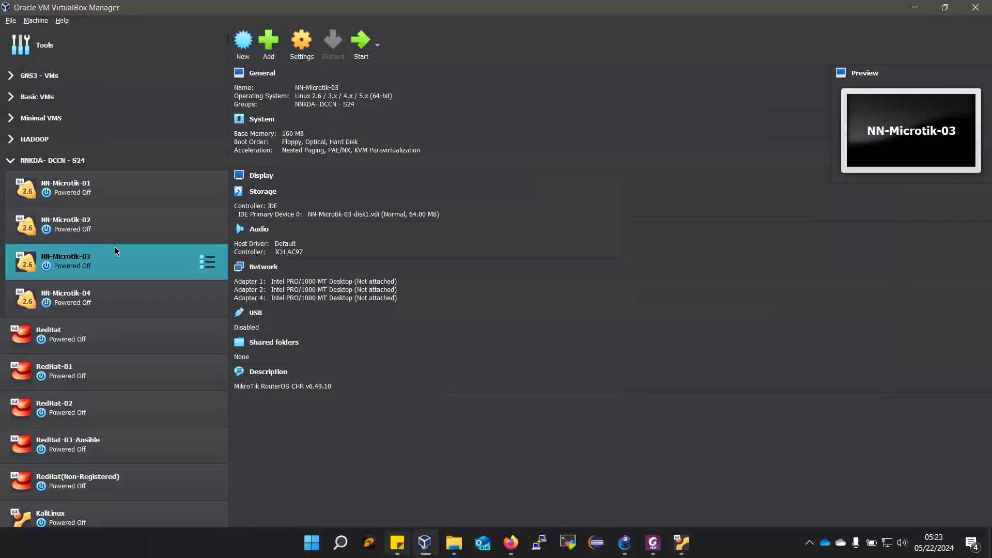
left_click(147, 294, "ctrl")
left_click(146, 293)
left_click(78, 224, "ctrl")
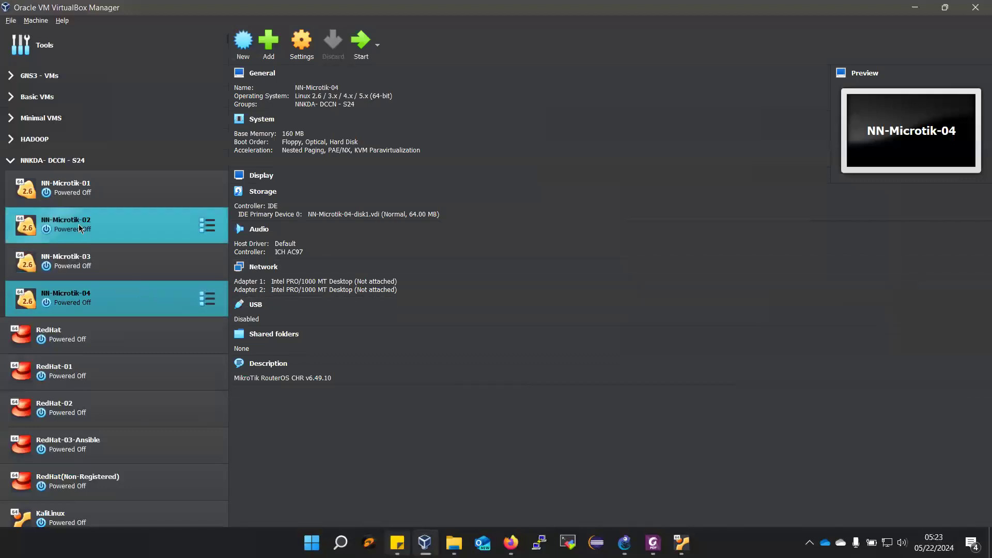
left_click(79, 226)
left_click(79, 190)
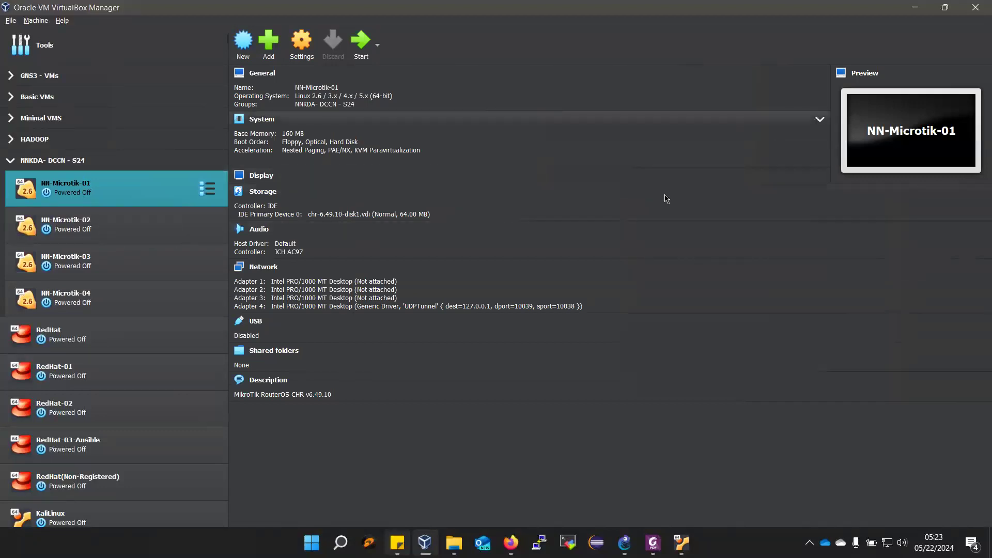
left_click(136, 230)
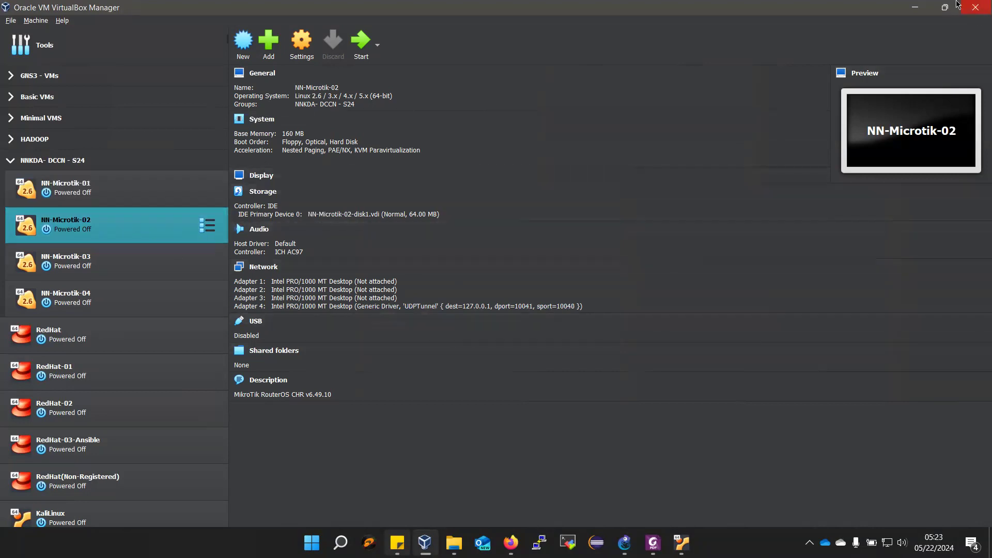
left_click(976, 4)
- Examine the NN-Microtik router templates among the VirtualBox VM templates in the GNS3 preferences
left_click(28, 20)
left_click(50, 80)
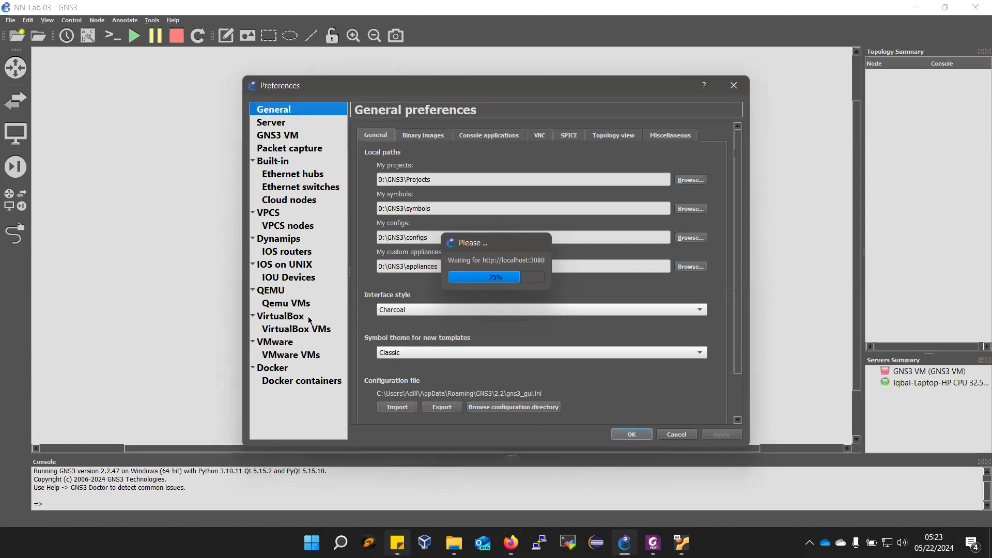
left_click(289, 335)
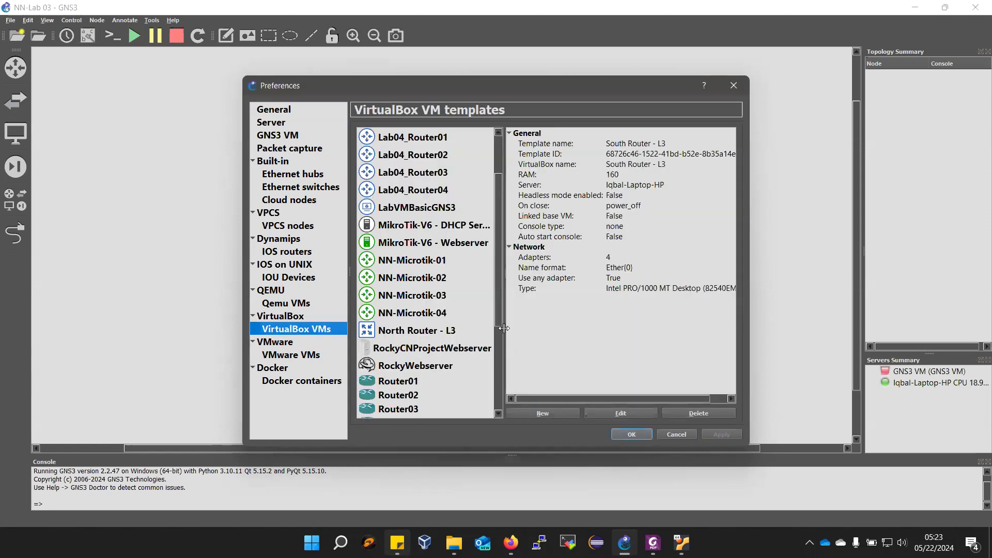
left_click(425, 262)
left_click(427, 277)
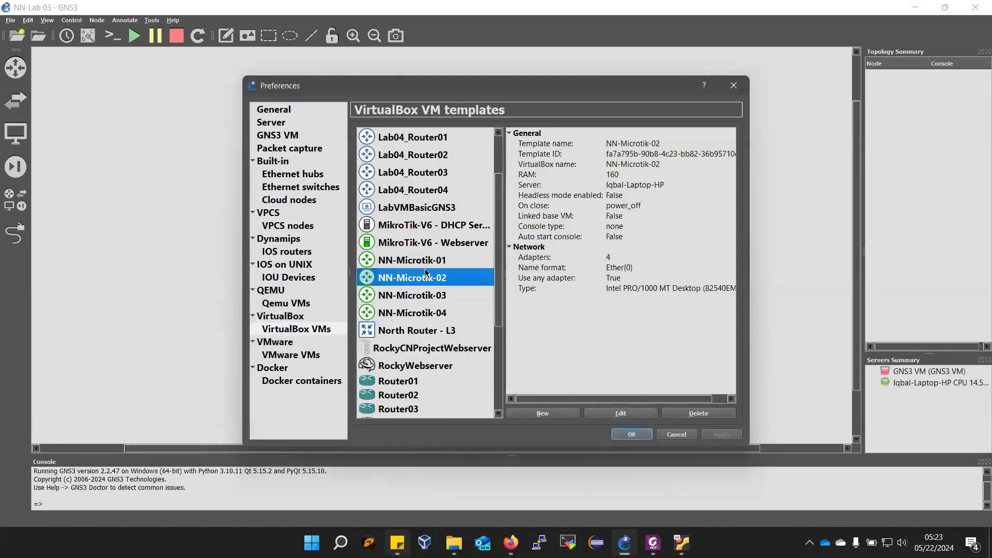
left_click(429, 314)
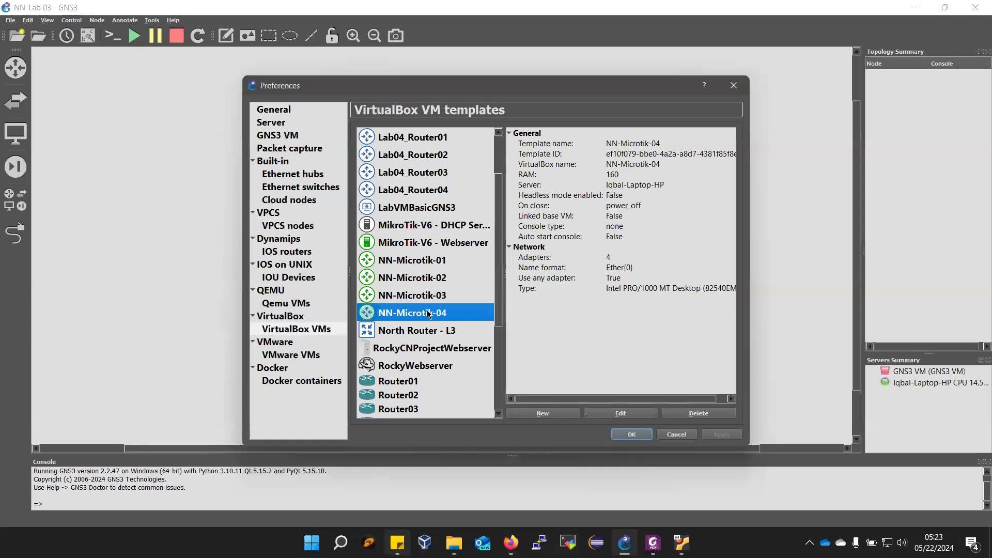
- Examine the network settings and custom adapters of the NN-Microtik-04 template, and leave the preferences without saving
left_click(622, 415)
left_click(433, 198)
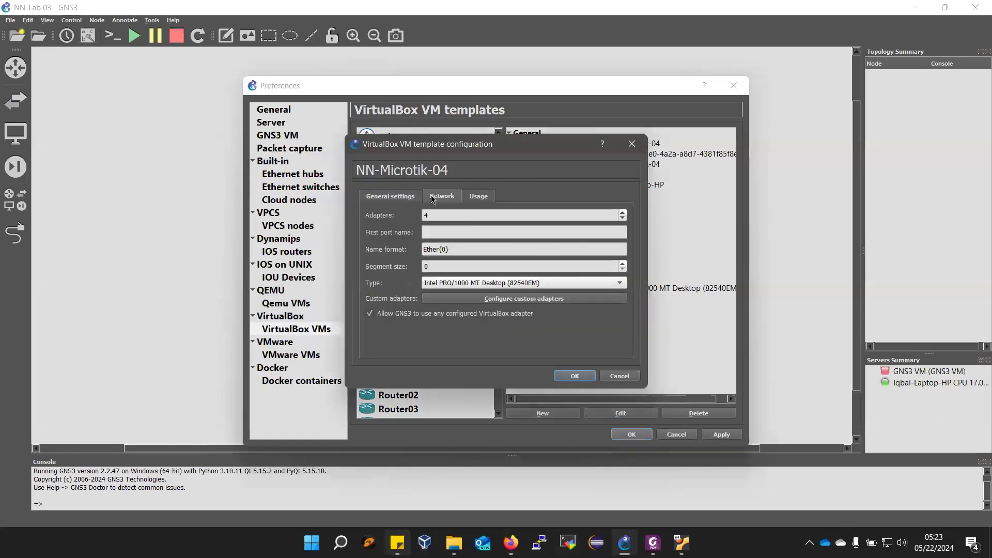
left_click_drag(422, 252, 453, 253)
left_click(482, 299)
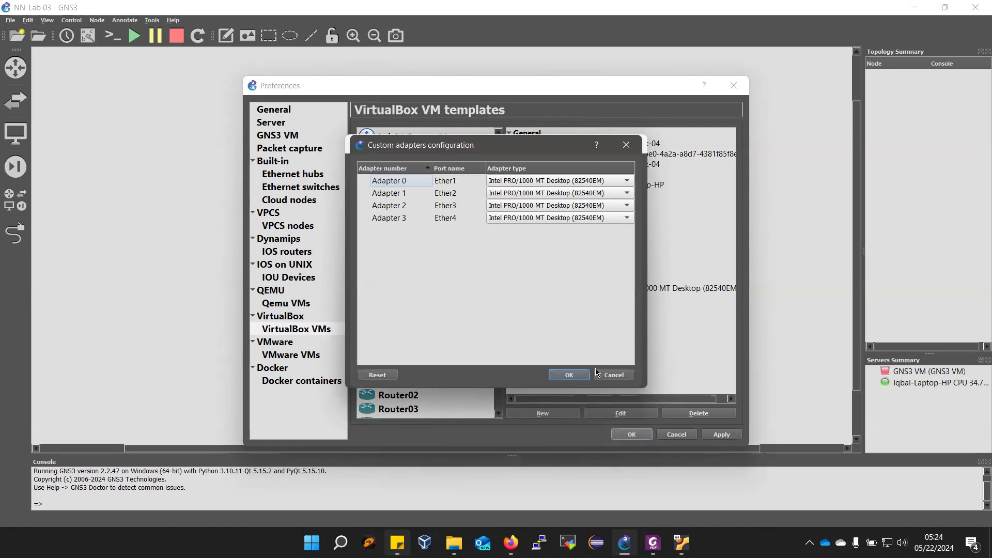
left_click(619, 375)
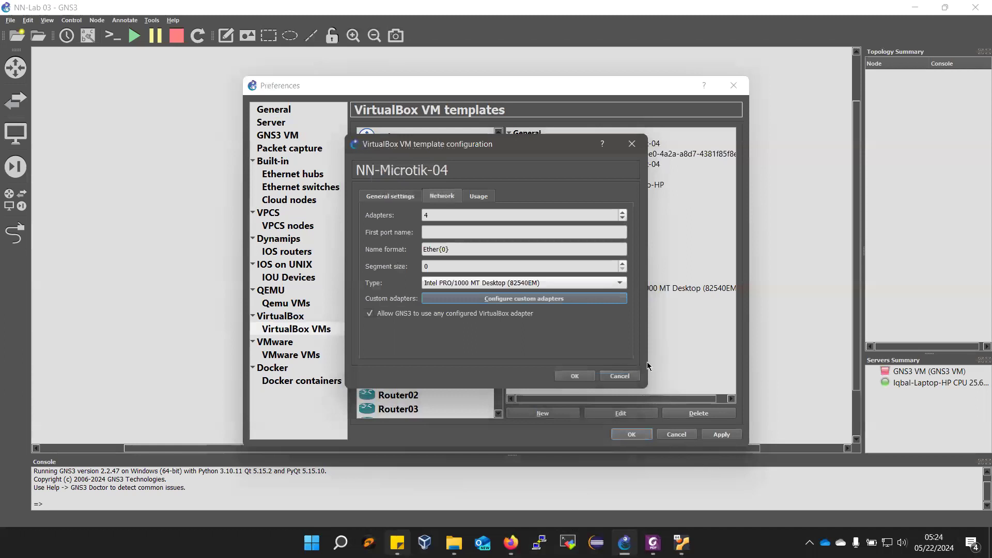
left_click(630, 376)
left_click(685, 434)
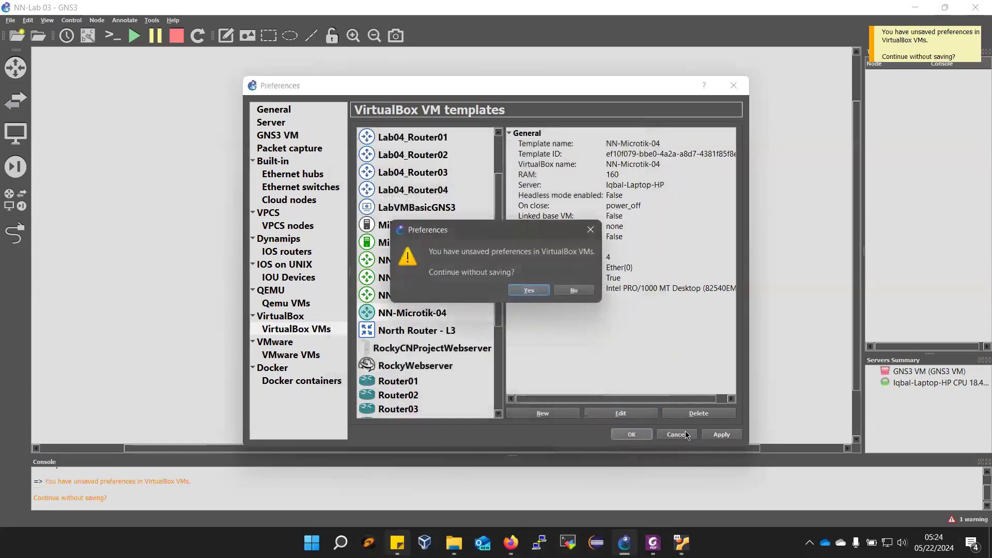
left_click(526, 291)
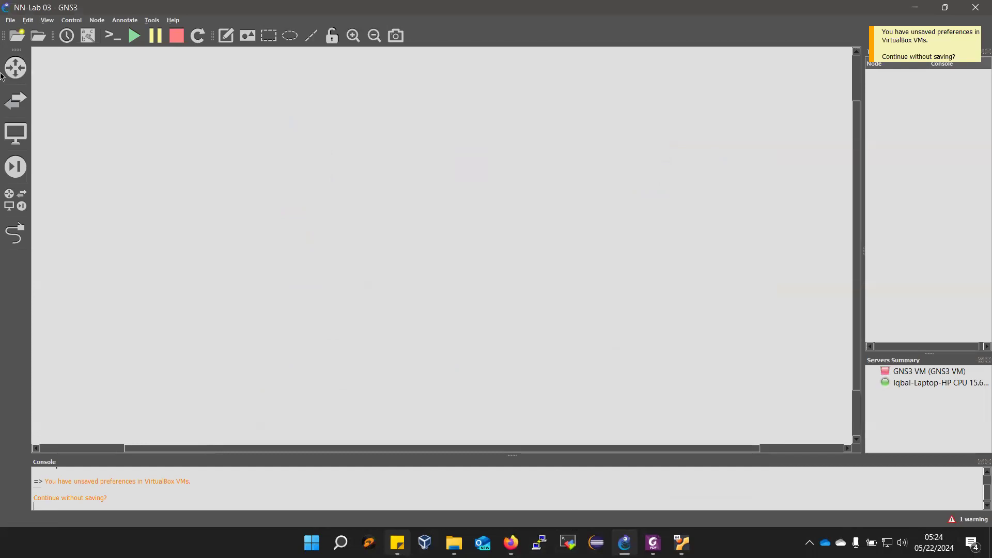
- Place an NN-Microtik-01 router from the end devices in the upper part of the empty workspace
left_click(15, 134)
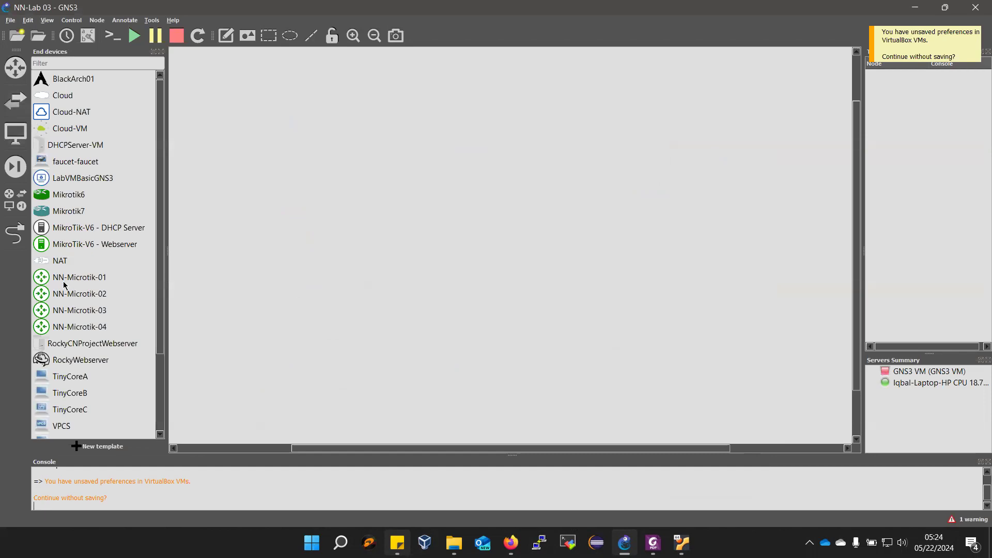
left_click_drag(65, 278, 372, 187)
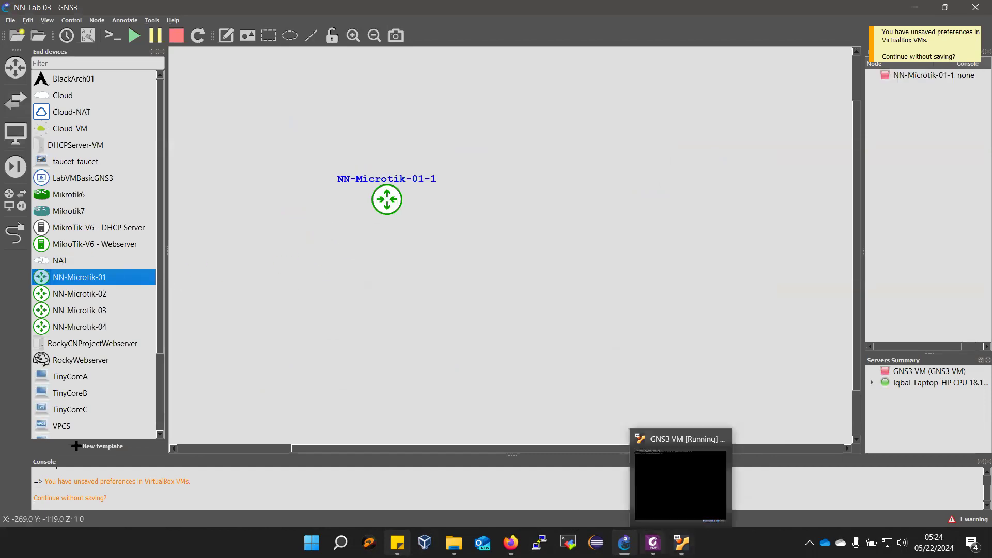
- Consult the Lab 03 topology figure in the PDF lab manual, and in GNS3 place an NN-Microtik-02 router level with the first router
left_click(653, 542)
scroll(655, 344, "up", 10)
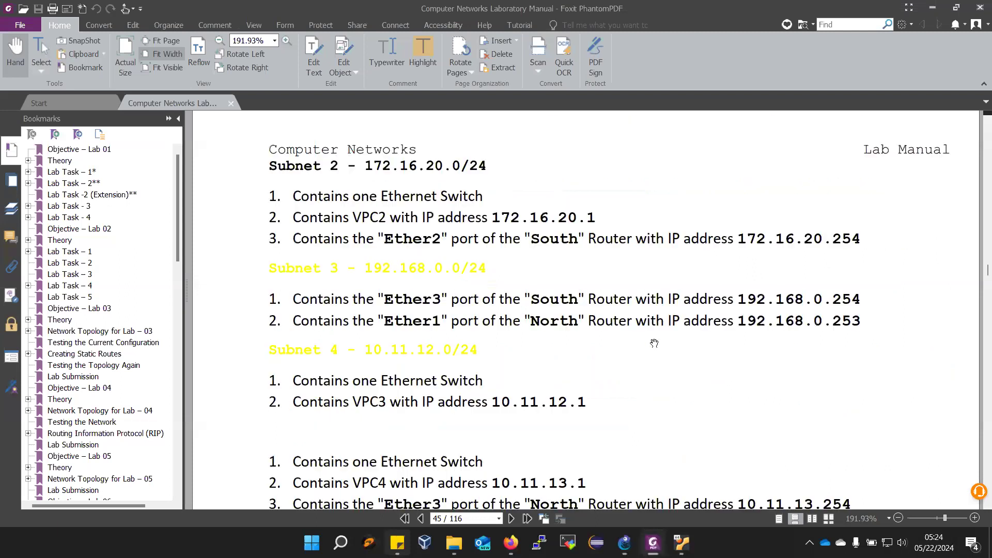
scroll(654, 344, "up", 5)
scroll(513, 247, "down", 2)
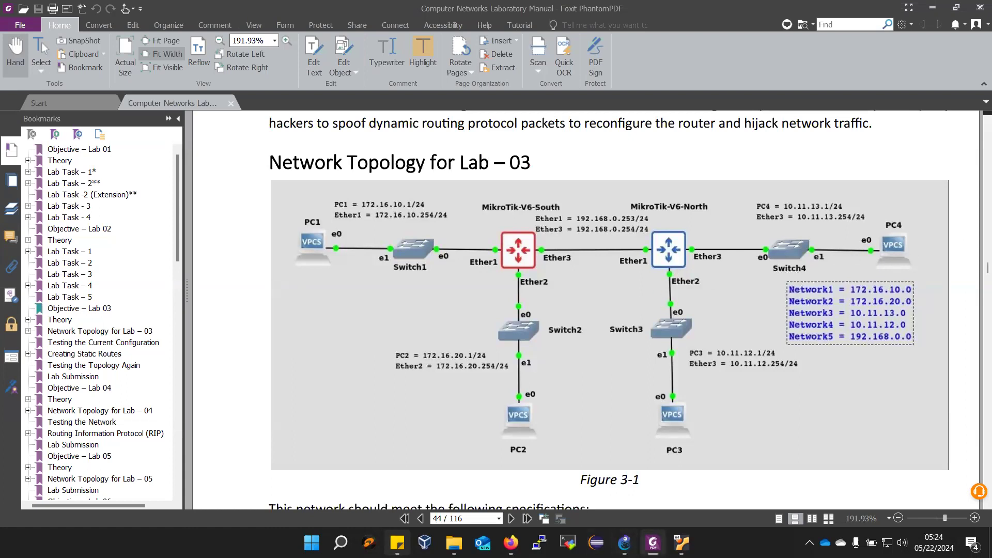
left_click(624, 542)
left_click_drag(66, 294, 549, 200)
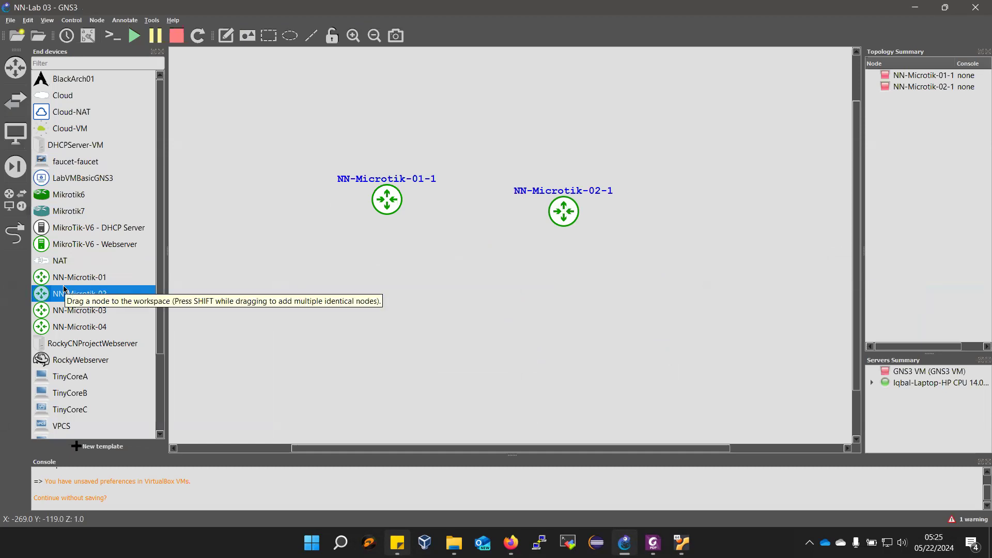
left_click_drag(575, 203, 594, 204)
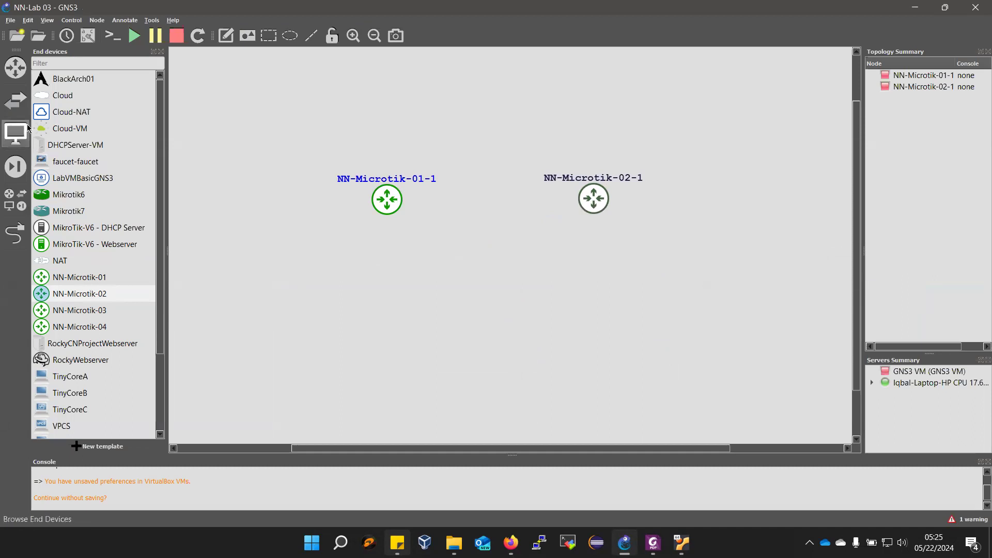
- Place four Ethernet switches on the local laptop server: one on the outer side of each router and one below each router
left_click(16, 99)
left_click_drag(61, 110, 298, 207)
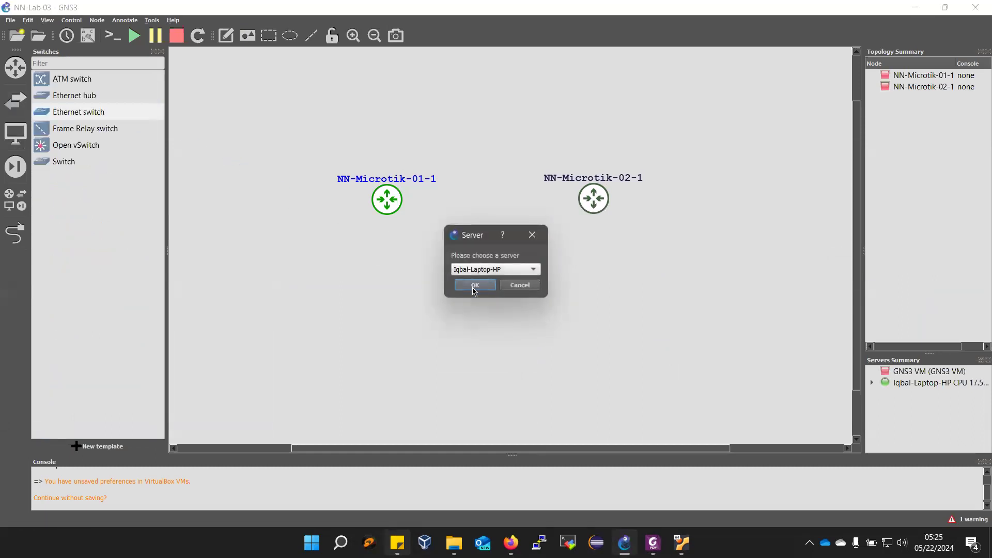
left_click(473, 287)
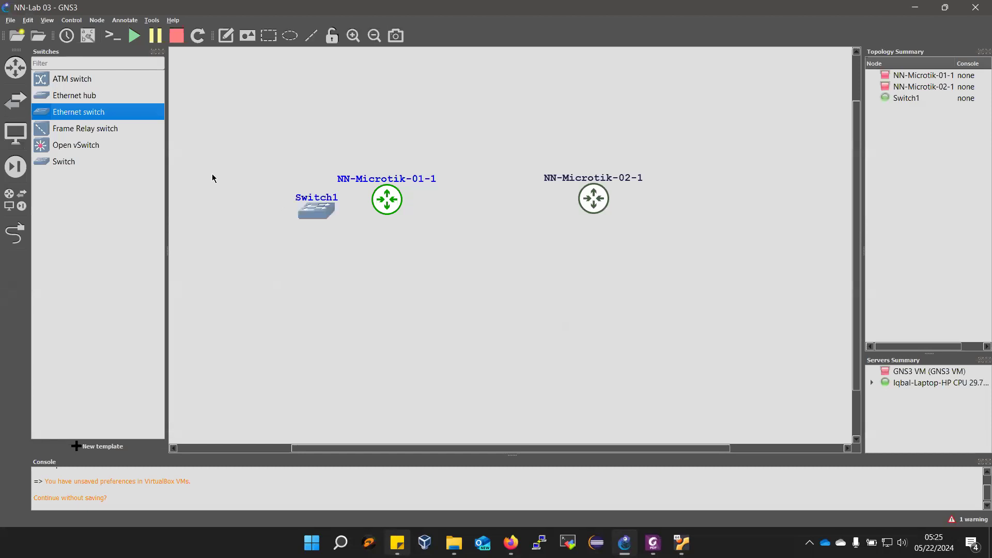
left_click_drag(80, 115, 395, 279)
left_click(473, 285)
left_click_drag(80, 112, 615, 292)
left_click(475, 284)
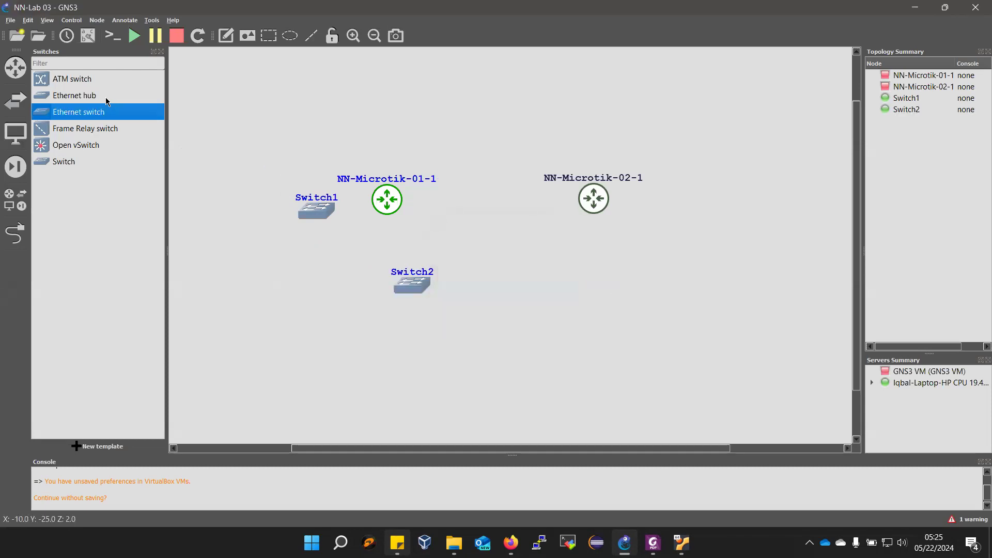
left_click_drag(77, 115, 702, 203)
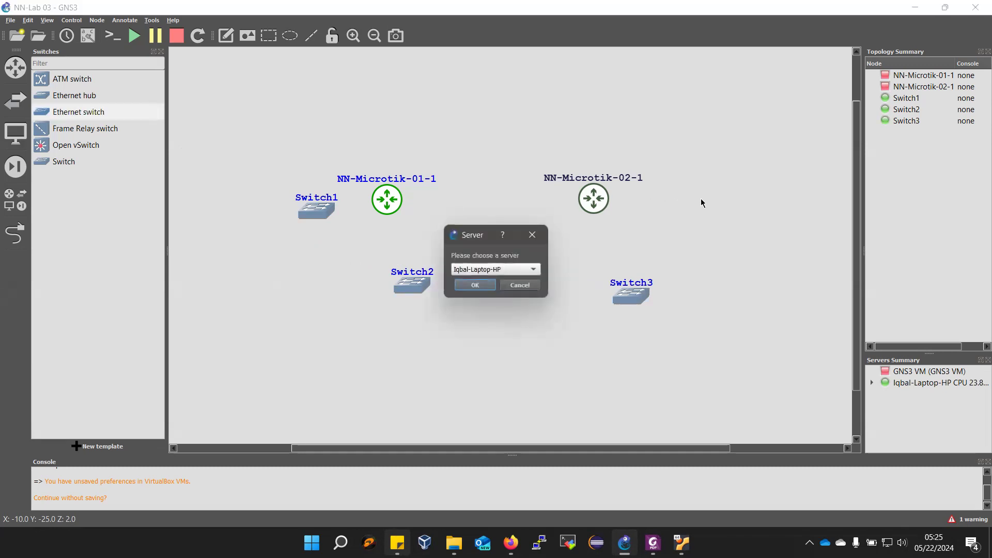
left_click(475, 285)
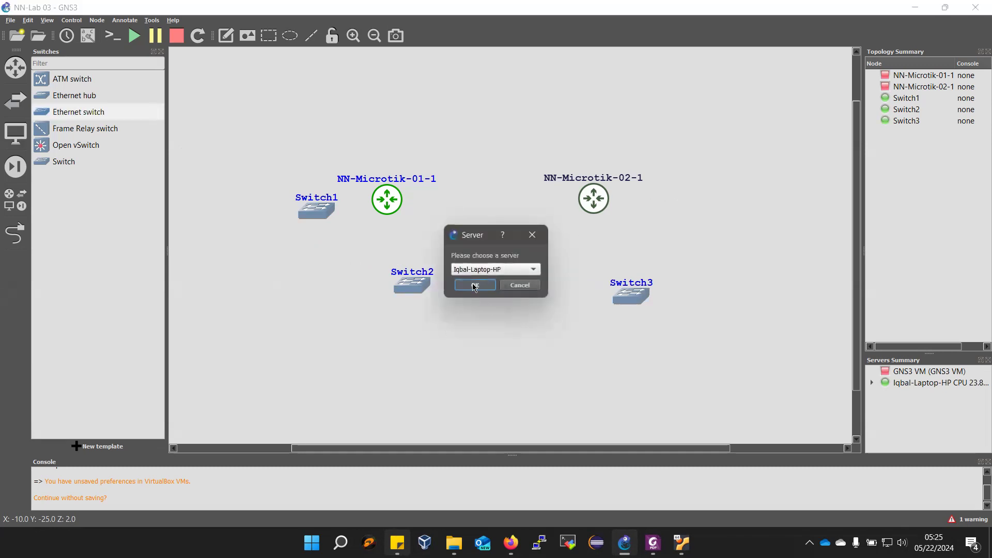
- Arrange the switches so Switch1 and Switch4 are level with the routers and Switch2 and Switch3 sit directly beneath them
left_click(160, 53)
left_click_drag(250, 216, 195, 203)
left_click_drag(348, 291, 323, 319)
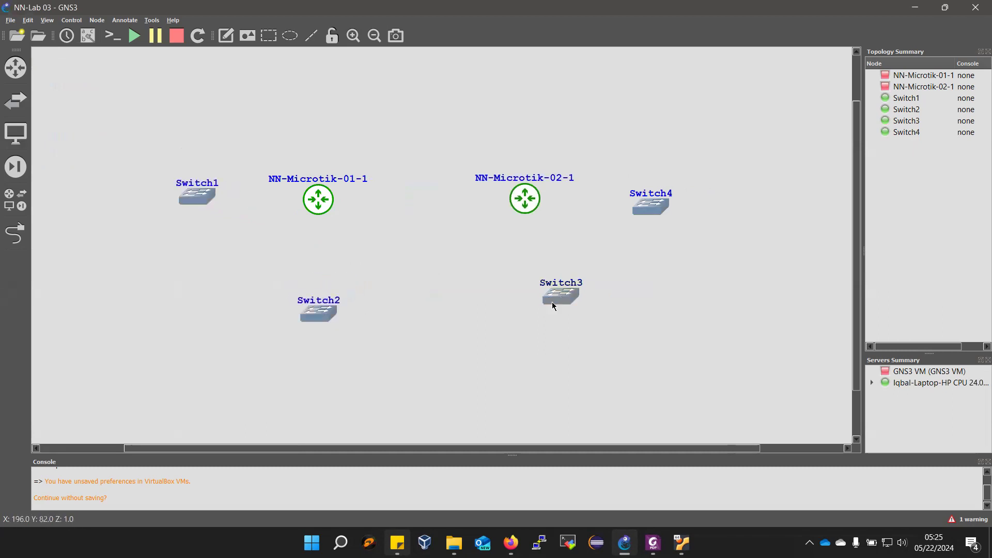
left_click_drag(552, 302, 513, 319)
left_click_drag(654, 206, 647, 185)
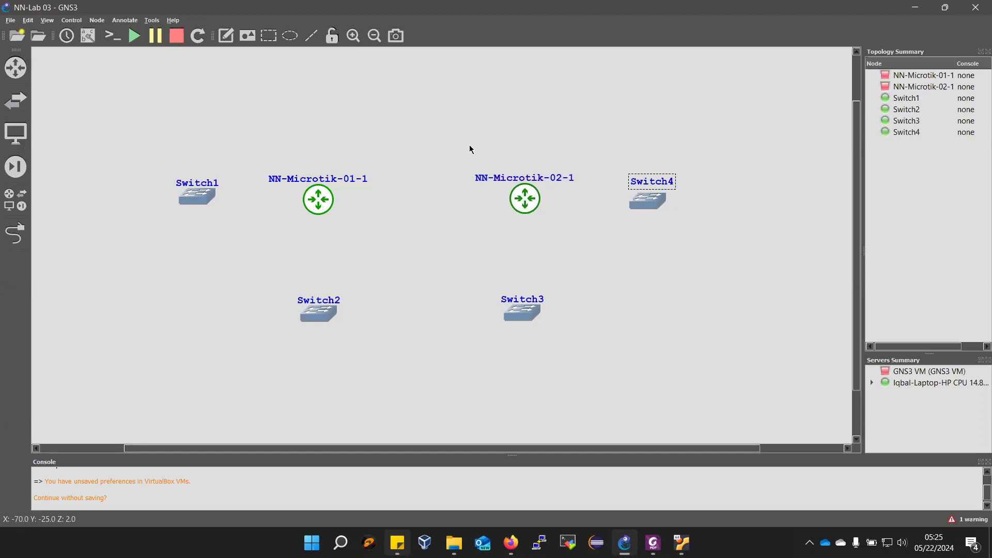
- Change the hostname of the NN-Microtik-01-1 router to NN-Microtik-South
double_click(333, 182)
left_click_drag(512, 269, 487, 270)
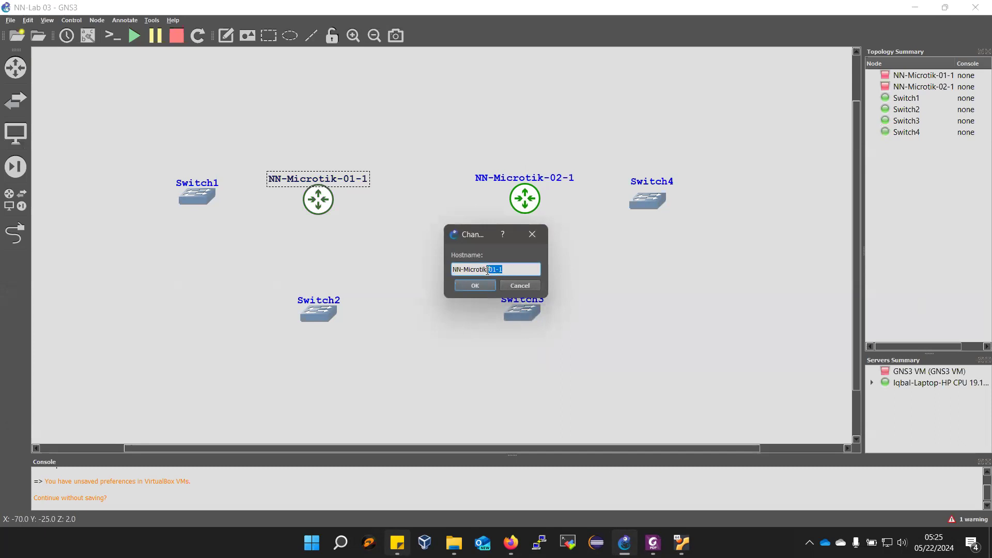
key("BackSpace")
type("South")
key("Return")
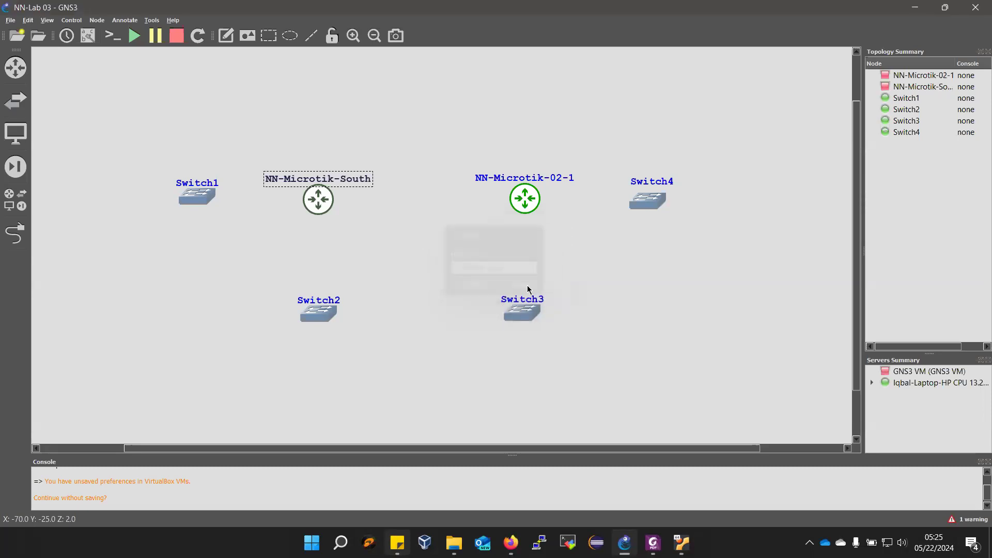
- Change the hostname of the NN-Microtik-02-1 router to NN-Microtik-North
double_click(532, 186)
left_click(516, 270)
type("No")
key("Return")
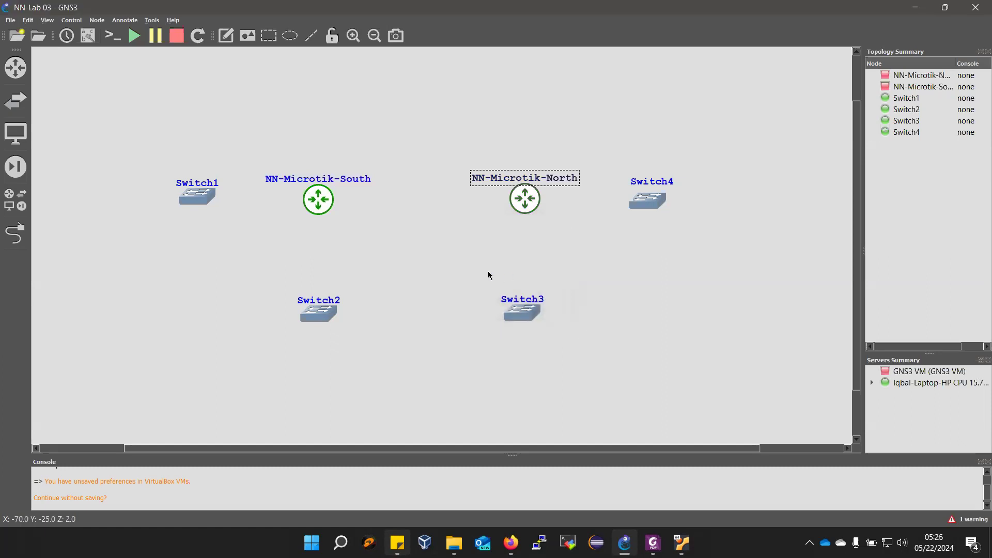
- Place four VPCS nodes on the local laptop server, one near each of Switch1, Switch2, Switch3 and Switch4
left_click(15, 134)
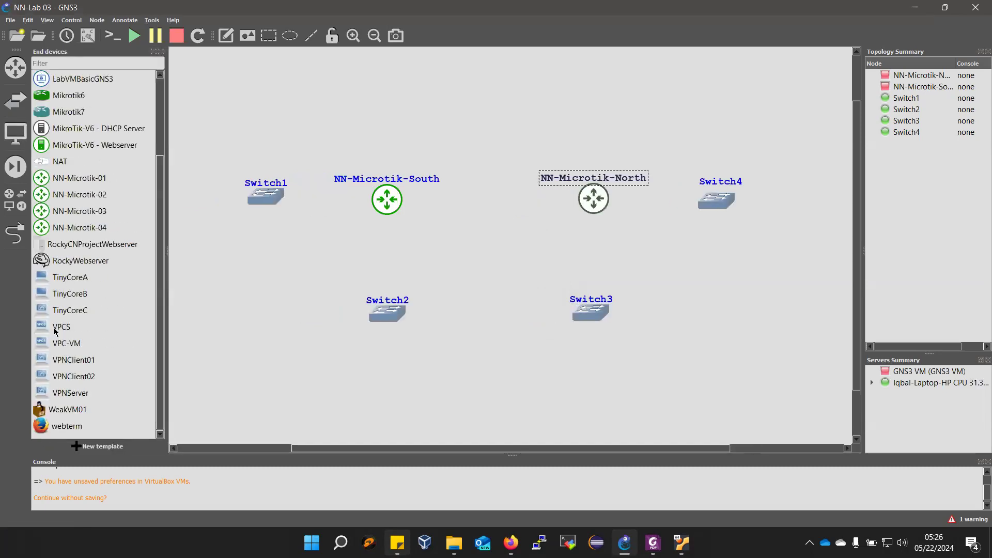
left_click(56, 330)
left_click_drag(56, 331, 210, 203)
left_click(471, 287)
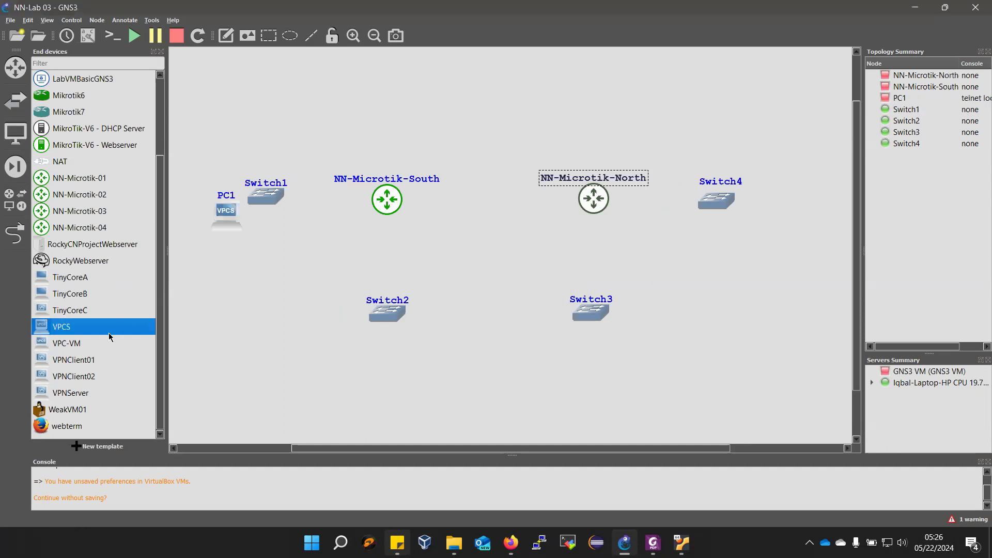
left_click_drag(397, 380, 397, 380)
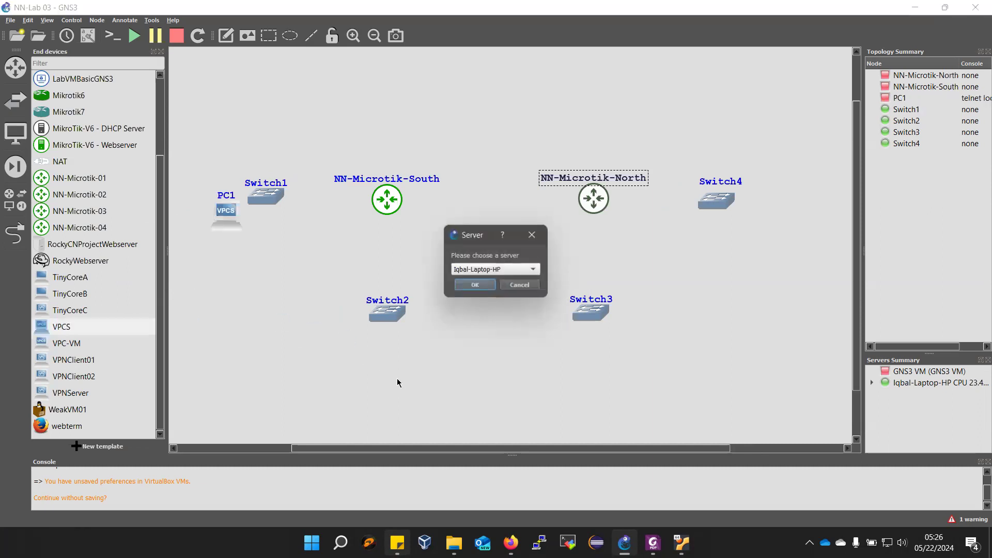
left_click(475, 286)
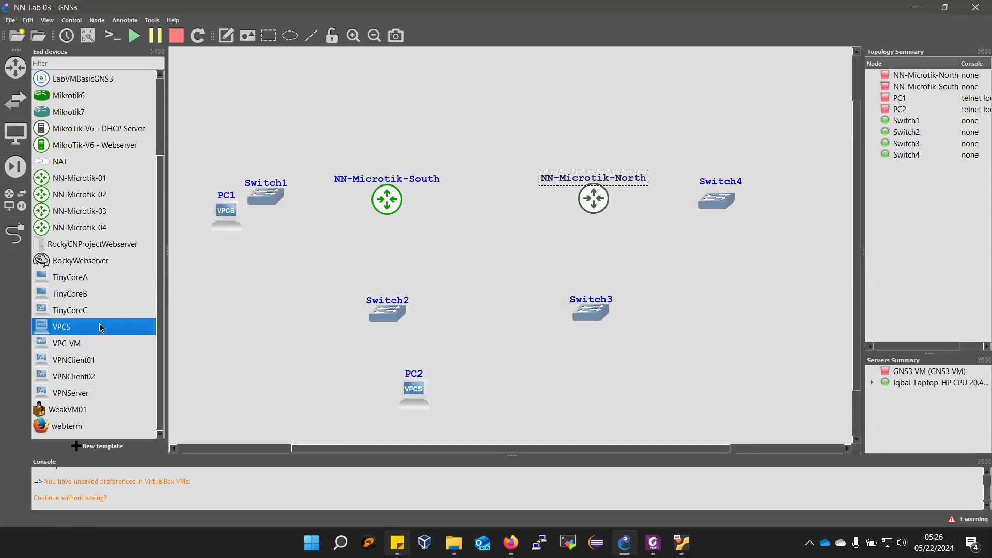
left_click_drag(594, 389, 594, 388)
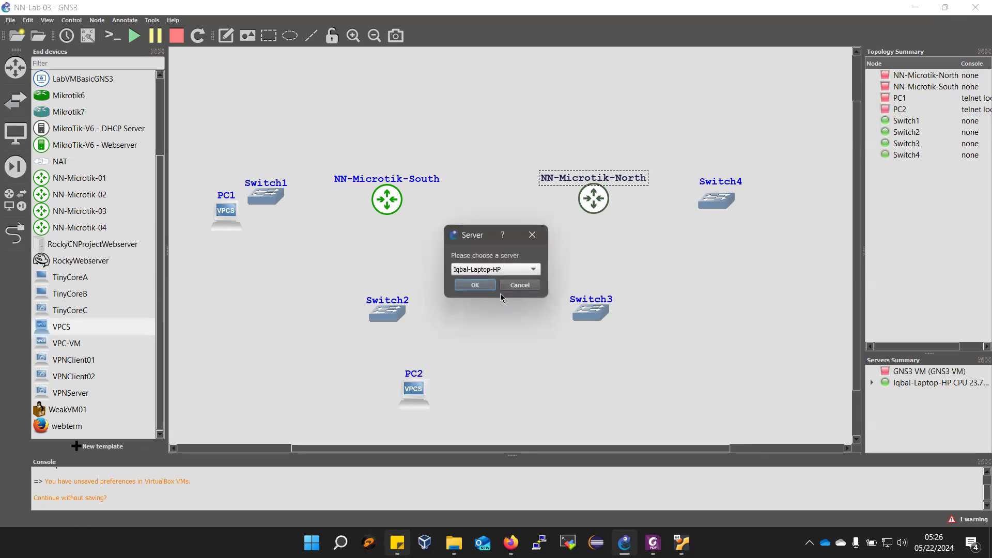
left_click(475, 285)
left_click_drag(62, 319, 807, 206)
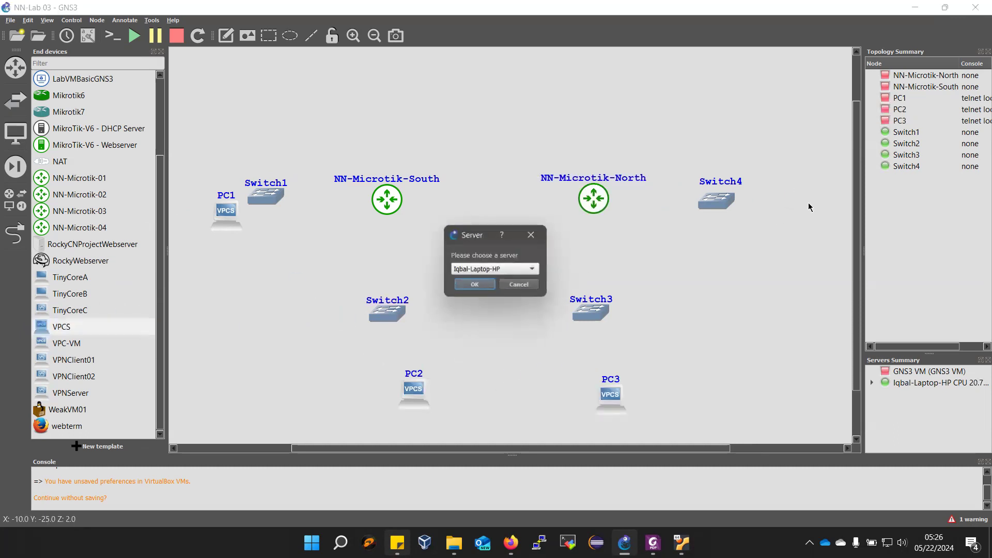
left_click(475, 286)
- Align PC1 and PC4 with the router row, and line up Switch2 with PC2 and Switch3 with PC3 beneath their routers
left_click(162, 52)
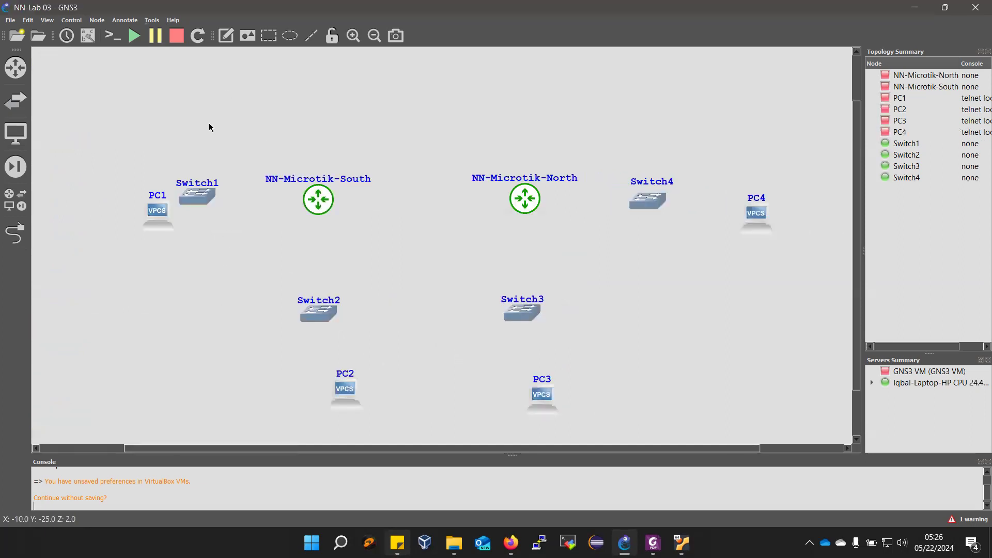
left_click_drag(165, 224, 107, 204)
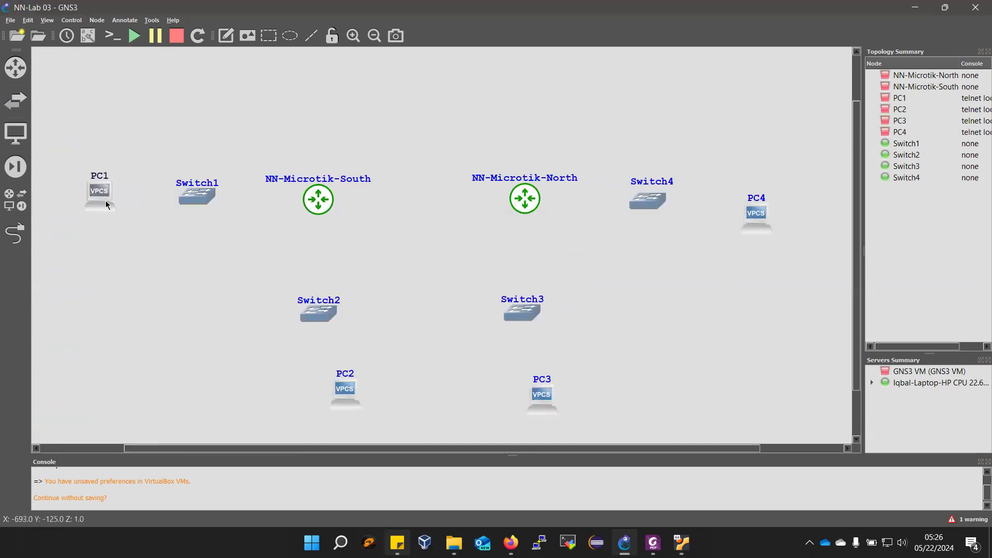
left_click_drag(324, 318, 325, 301)
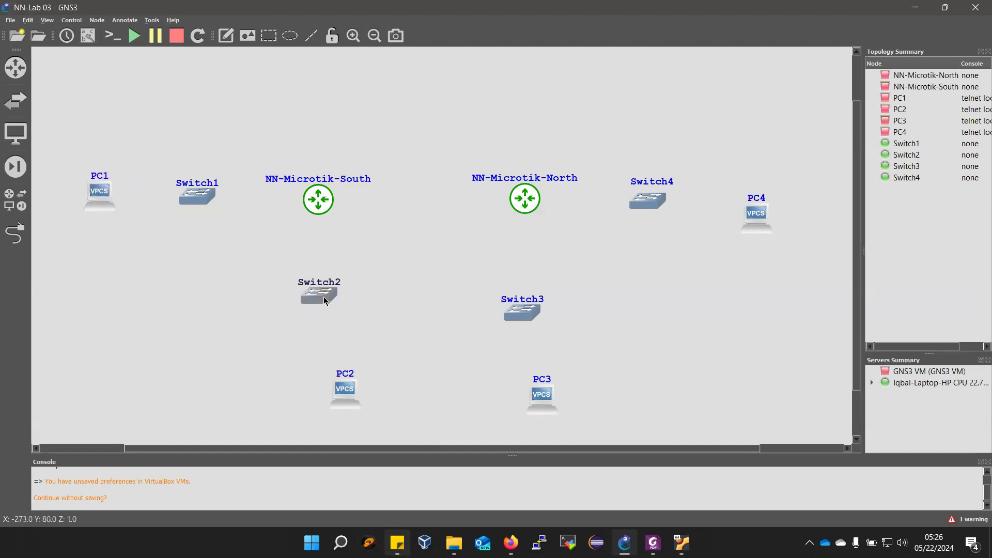
left_click_drag(351, 389, 324, 381)
left_click_drag(524, 308, 531, 291)
left_click_drag(543, 395, 531, 377)
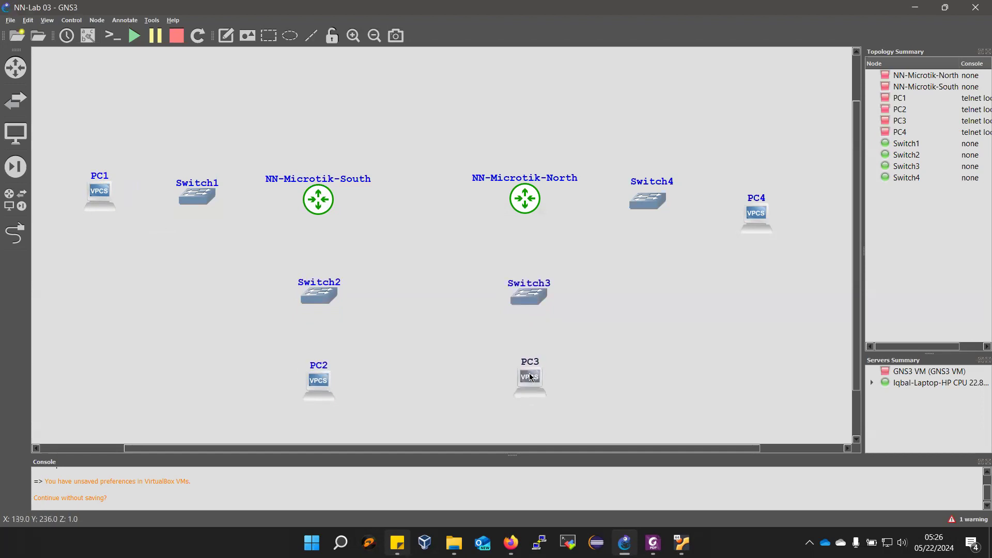
left_click_drag(757, 222, 778, 202)
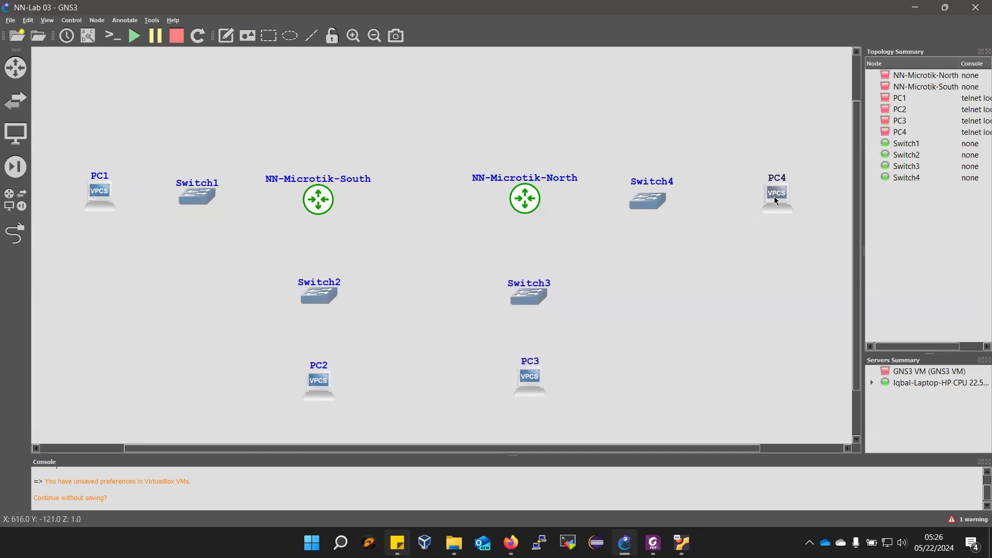
- Check the port assignments in the lab manual's topology figure and link NN-Microtik-South Ether1 to Switch1 Ethernet0
left_click(16, 234)
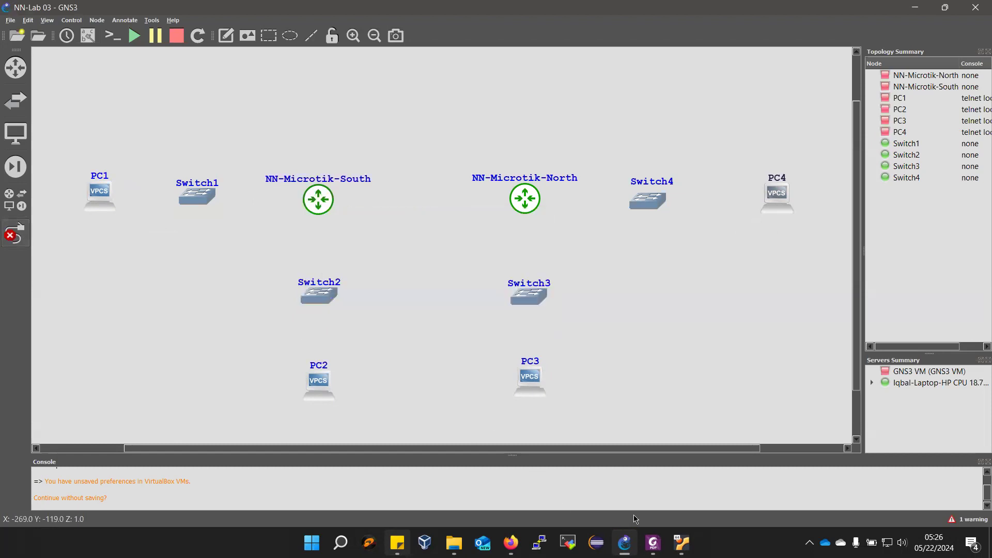
left_click(653, 543)
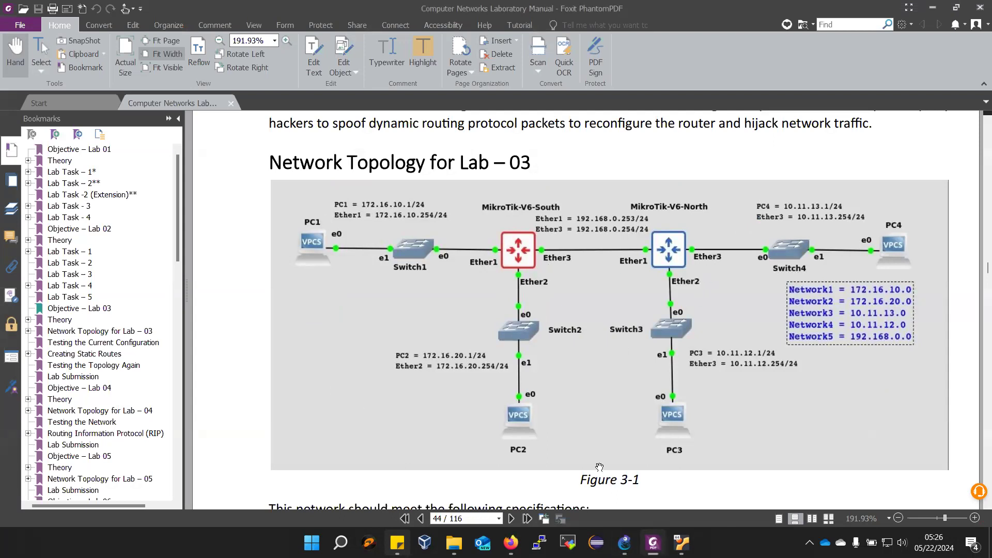
key("alt+Tab")
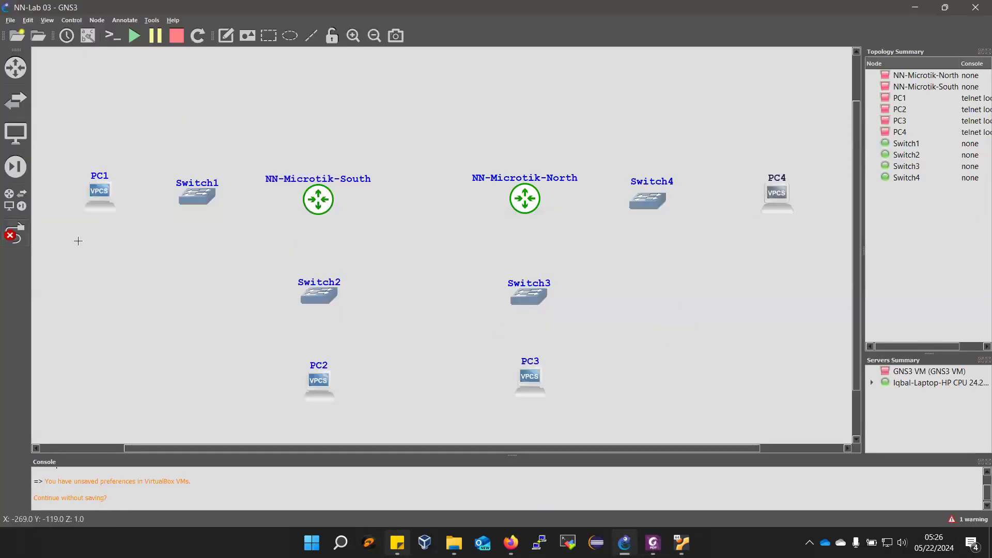
left_click(305, 201)
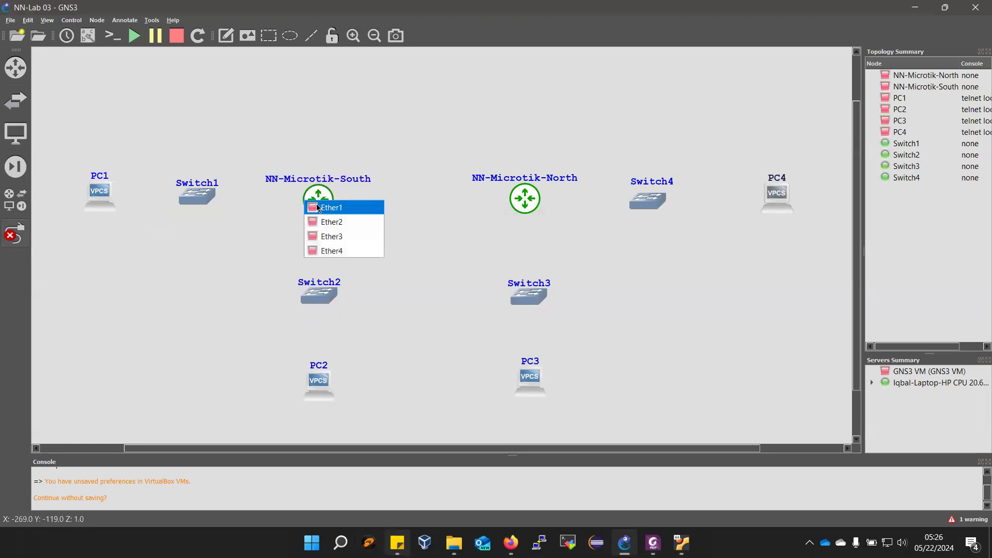
left_click(316, 206)
left_click(207, 195)
left_click(233, 203)
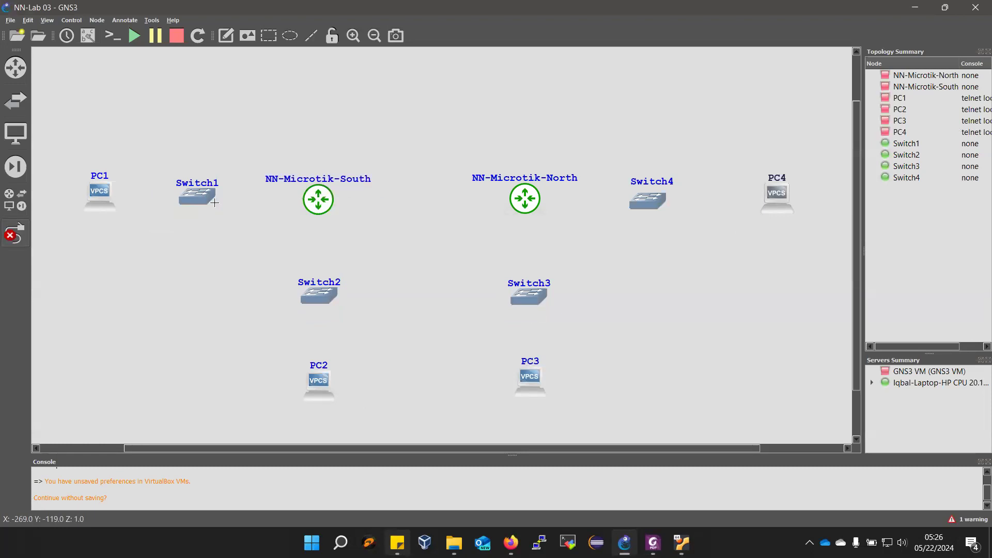
- Link NN-Microtik-South Ether2 to Switch2 Ethernet0
left_click(326, 213)
left_click(347, 233)
left_click(317, 304)
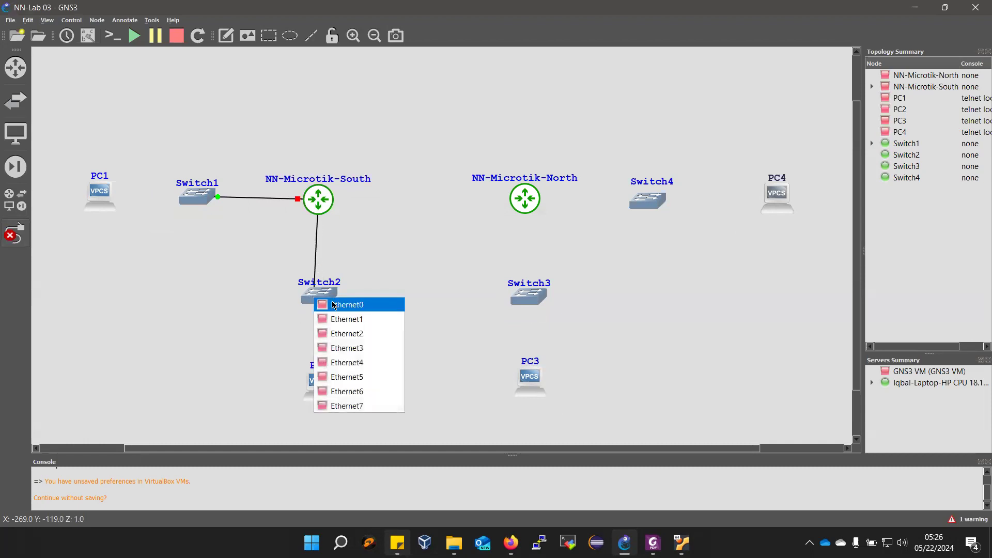
left_click(333, 305)
- Link NN-Microtik-South Ether3 to NN-Microtik-North Ether1
left_click(325, 202)
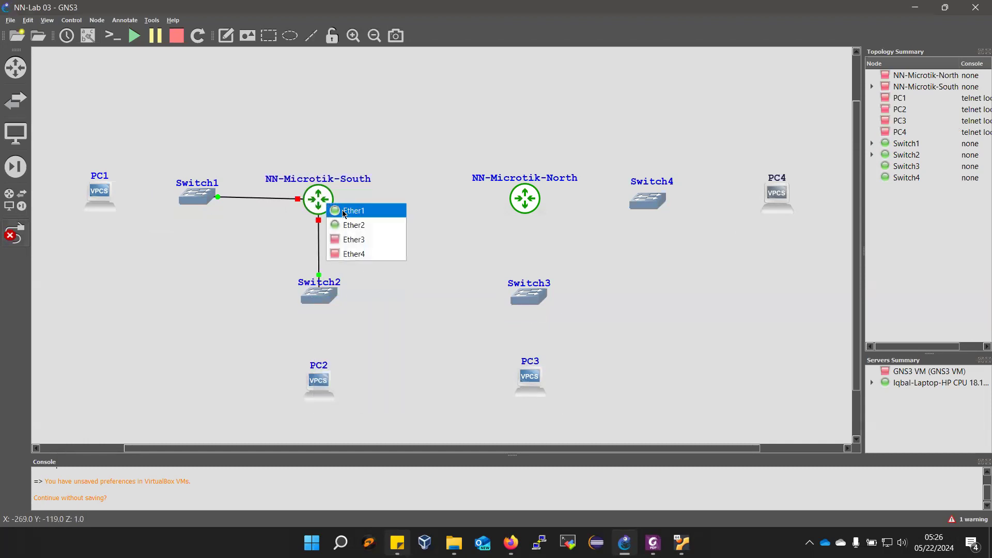
left_click(351, 238)
left_click(515, 200)
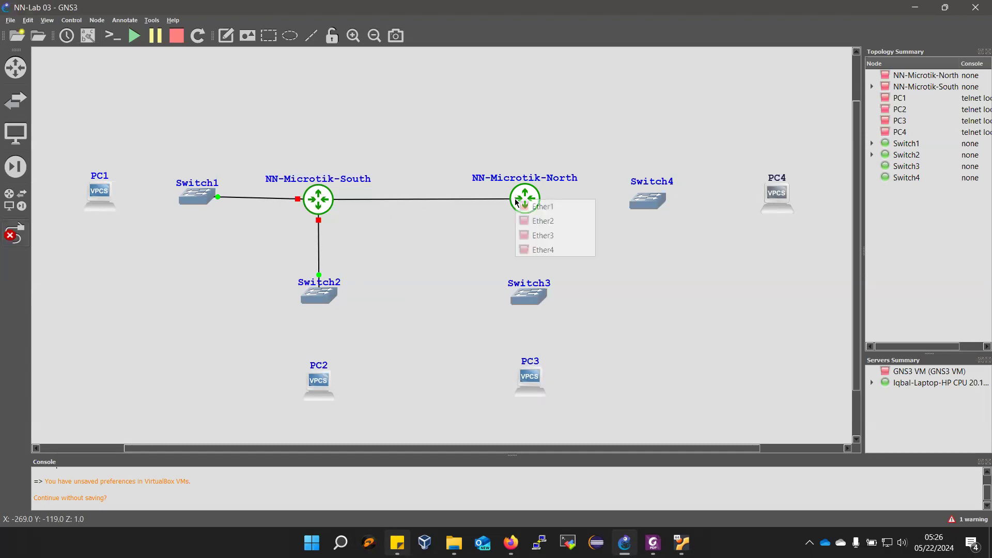
left_click(534, 214)
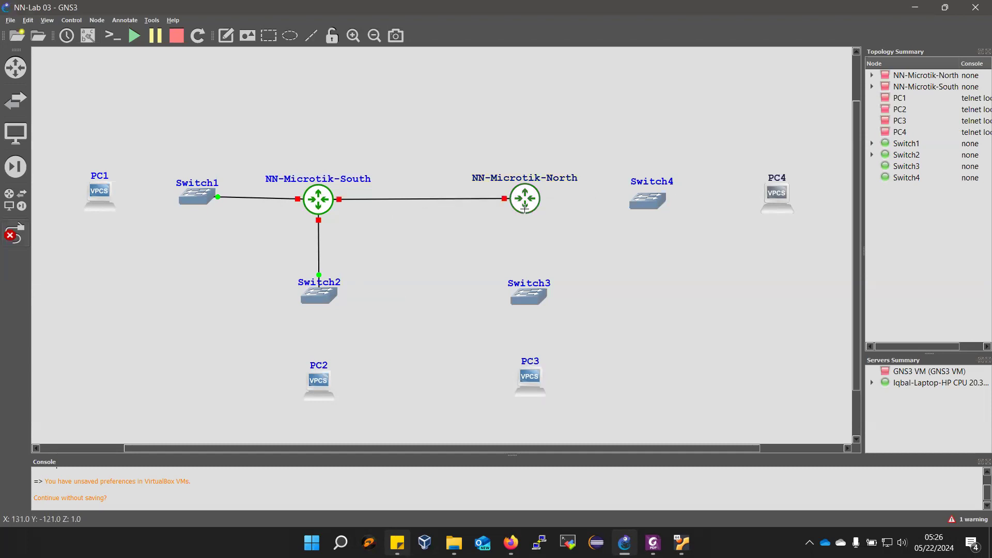
- Link NN-Microtik-North Ether2 to Switch3 Ethernet0
left_click(524, 208)
left_click(541, 234)
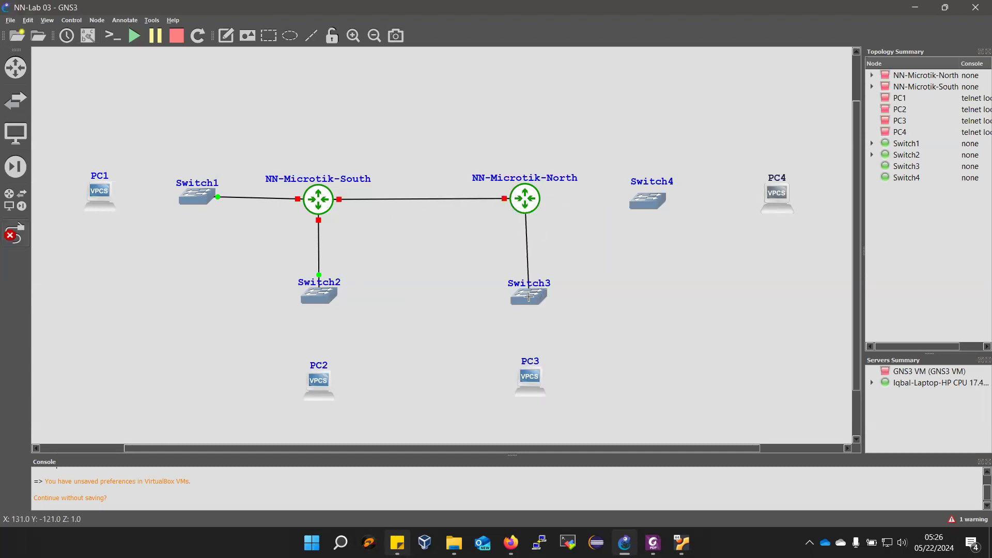
left_click(529, 296)
left_click(537, 303)
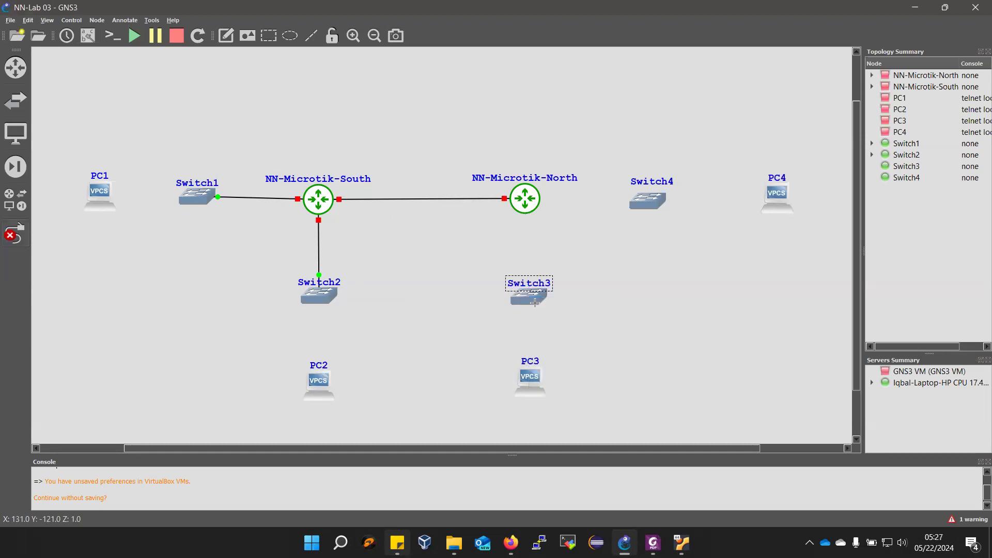
- Link NN-Microtik-North Ether3 to Switch4 Ethernet0
left_click(531, 199)
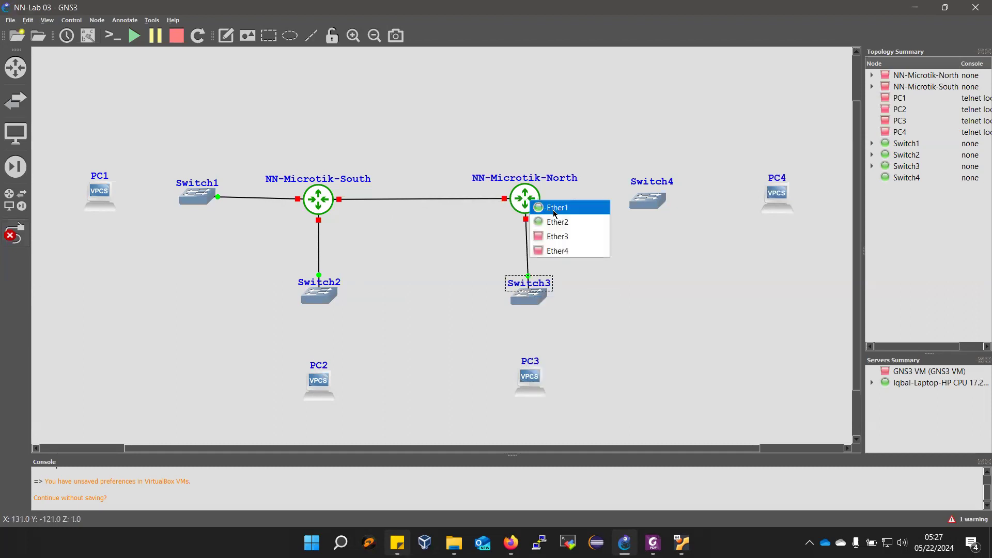
left_click(549, 233)
left_click(641, 198)
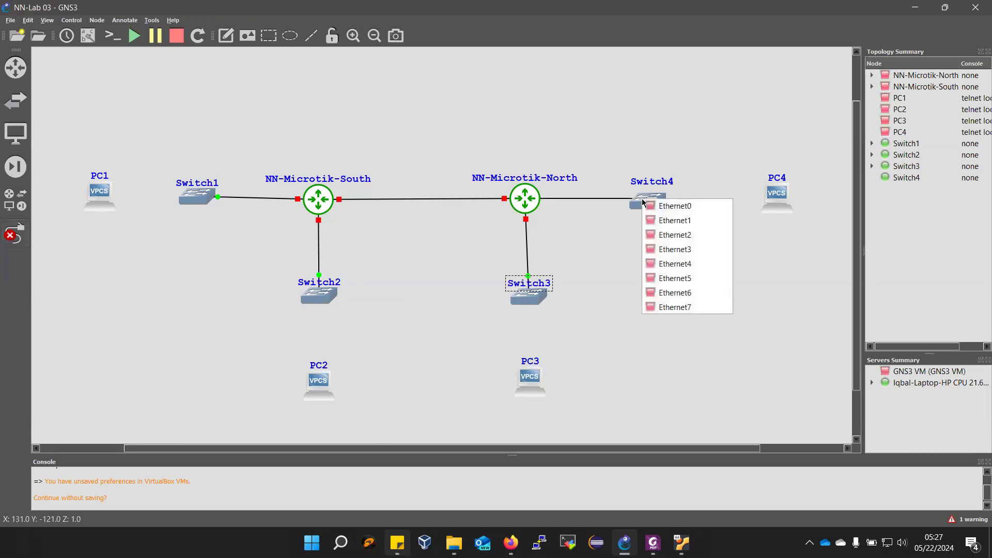
left_click(659, 204)
- Link Switch4 Ethernet1 to PC4 Ethernet0
left_click(659, 200)
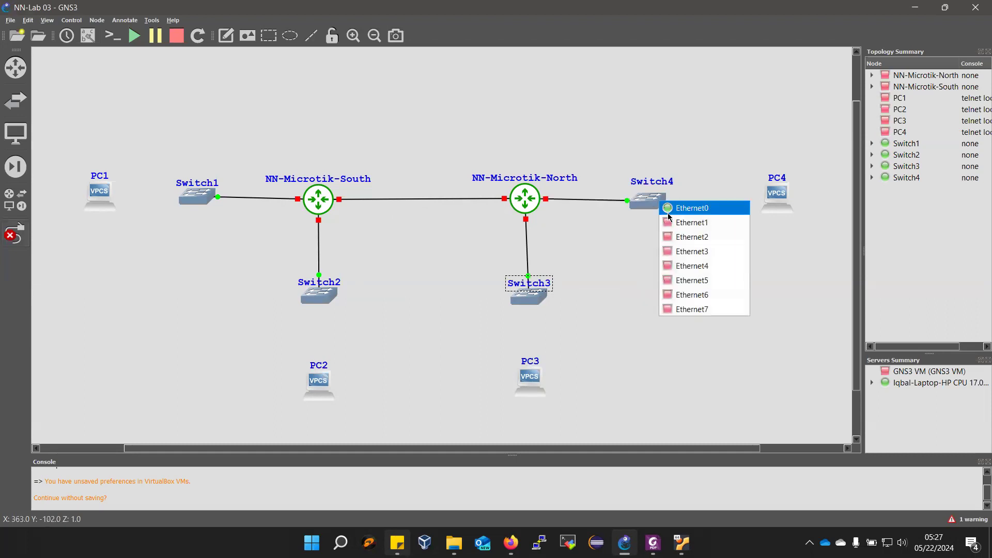
left_click(673, 221)
left_click(779, 197)
left_click(799, 204)
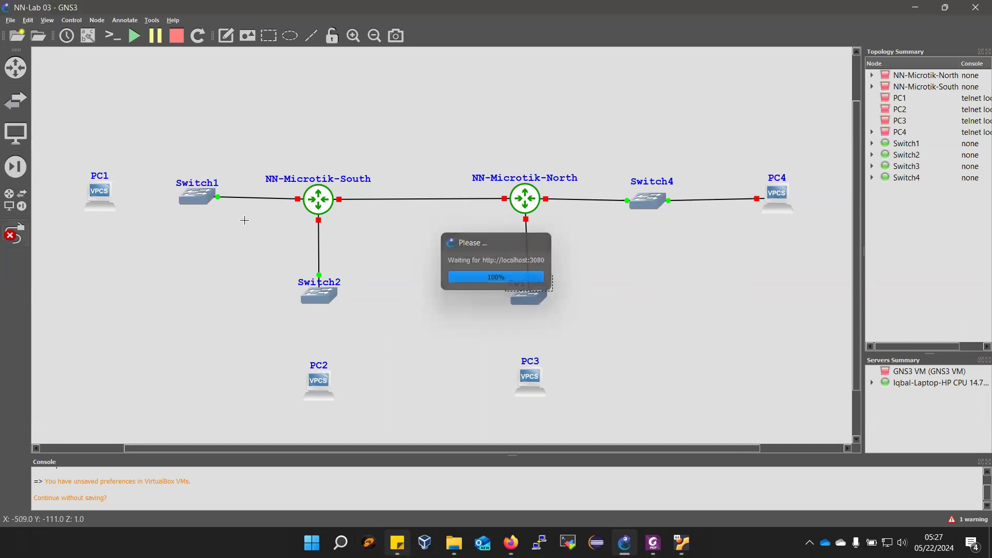
- Link Switch1 Ethernet1 to PC1 Ethernet0
left_click(191, 198)
left_click(224, 217)
left_click(108, 193)
left_click(110, 196)
- Link Switch2 Ethernet1 to PC2 Ethernet0
left_click(325, 299)
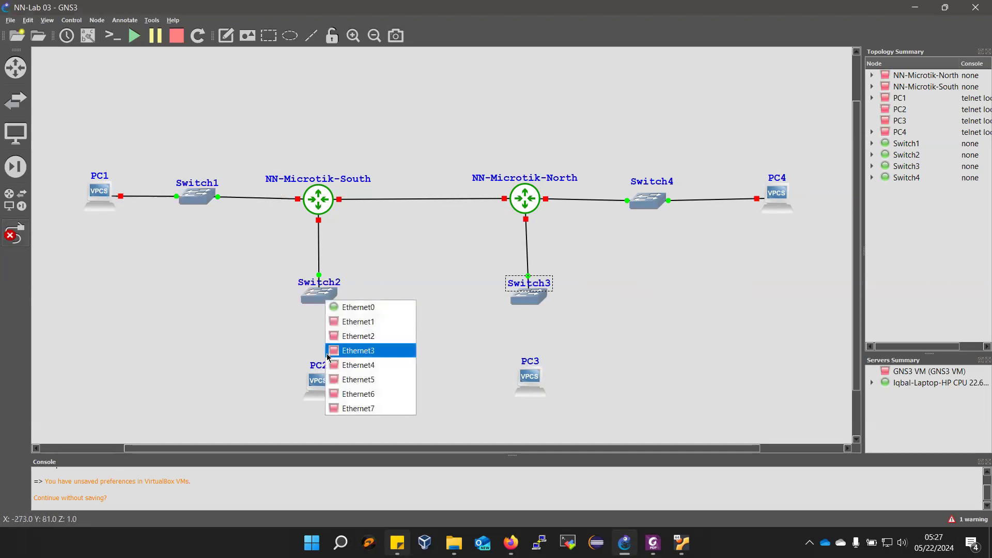
left_click(338, 321)
left_click(323, 387)
left_click(334, 395)
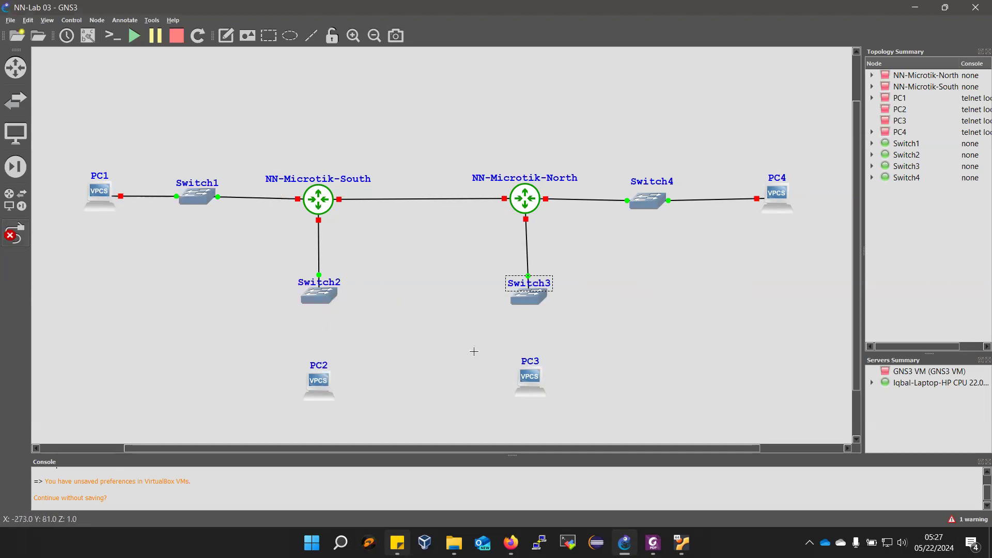
- Link Switch3 Ethernet1 to PC3 Ethernet0 and leave link mode
left_click(532, 297)
left_click(543, 321)
left_click(530, 369)
left_click(541, 379)
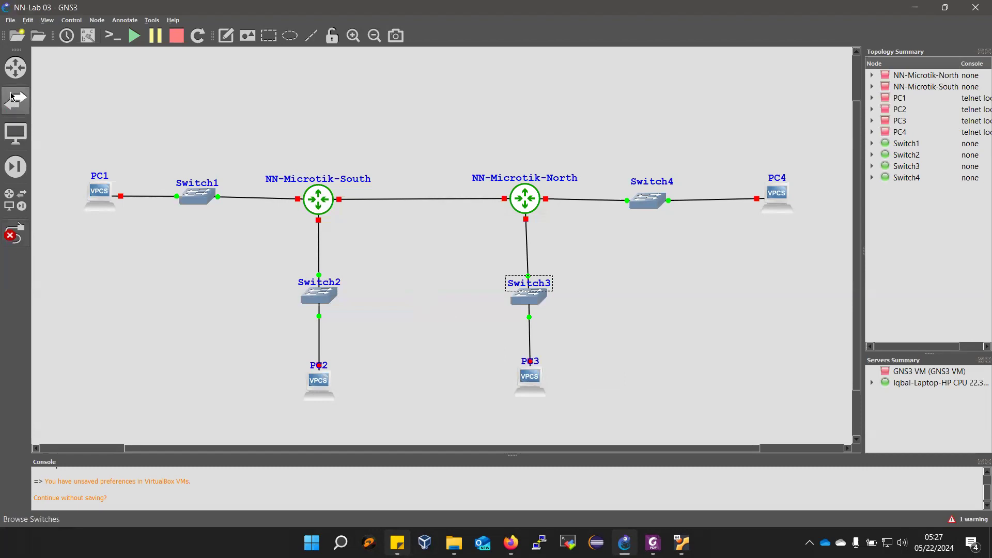
left_click(15, 233)
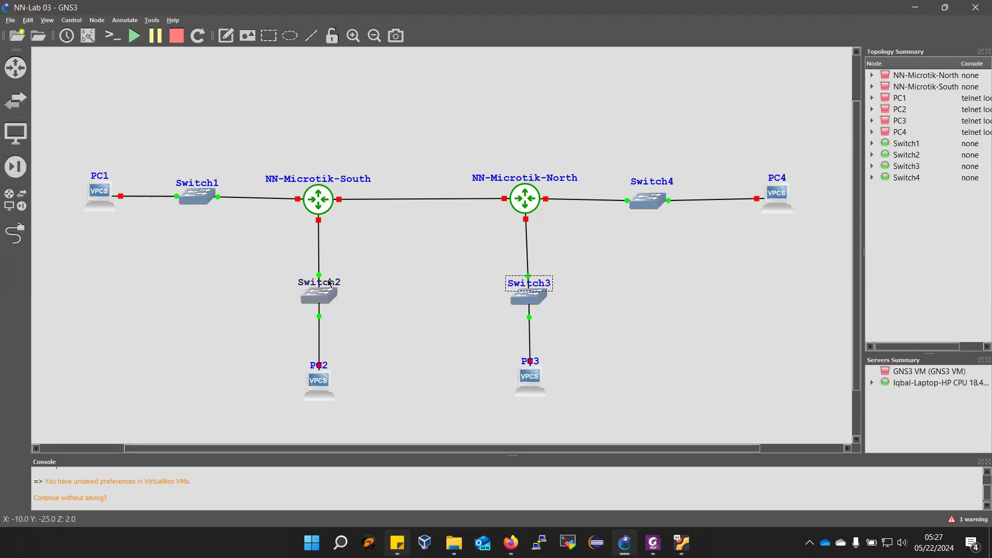
- Move Switch2, PC2, Switch3 and PC3 up closer to their routers, with PC3's name label beside its icon
left_click_drag(328, 303, 327, 282)
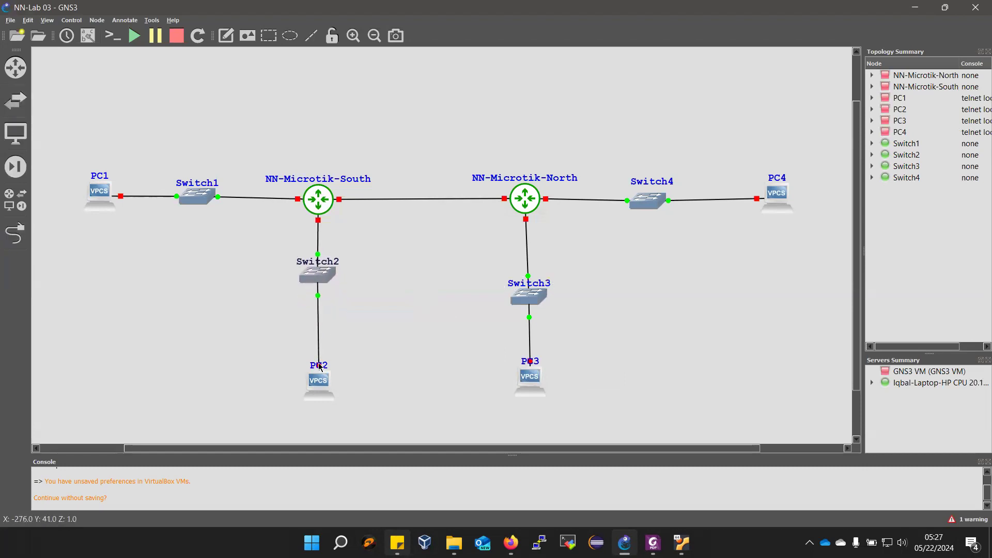
left_click_drag(320, 393, 320, 362)
left_click_drag(527, 306, 524, 276)
left_click_drag(529, 381, 558, 357)
- Move the name labels of Switch3, Switch2 and PC2 off the links to the outer side of their icons
left_click_drag(516, 259, 561, 267)
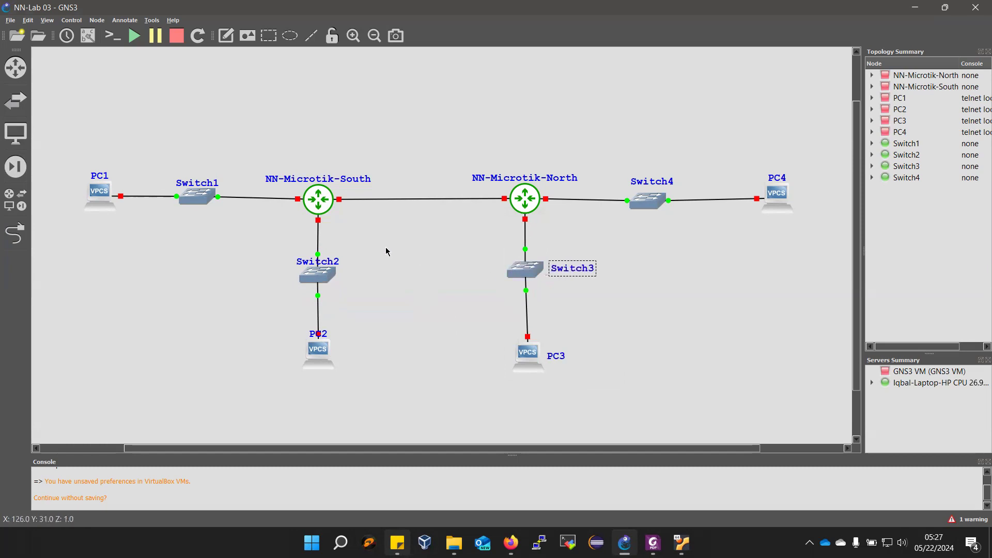
left_click(294, 258)
left_click_drag(293, 260, 237, 269)
left_click_drag(319, 335, 269, 355)
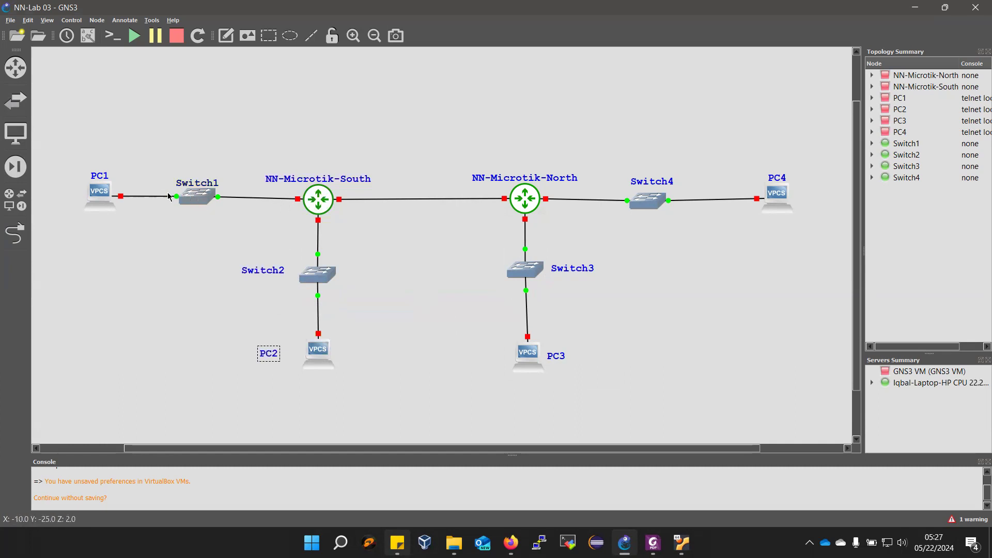
- Show the interface labels and move Switch1's e1, both routers' Ether1 and Switch4's e0 labels clear of the icons
left_click(81, 46)
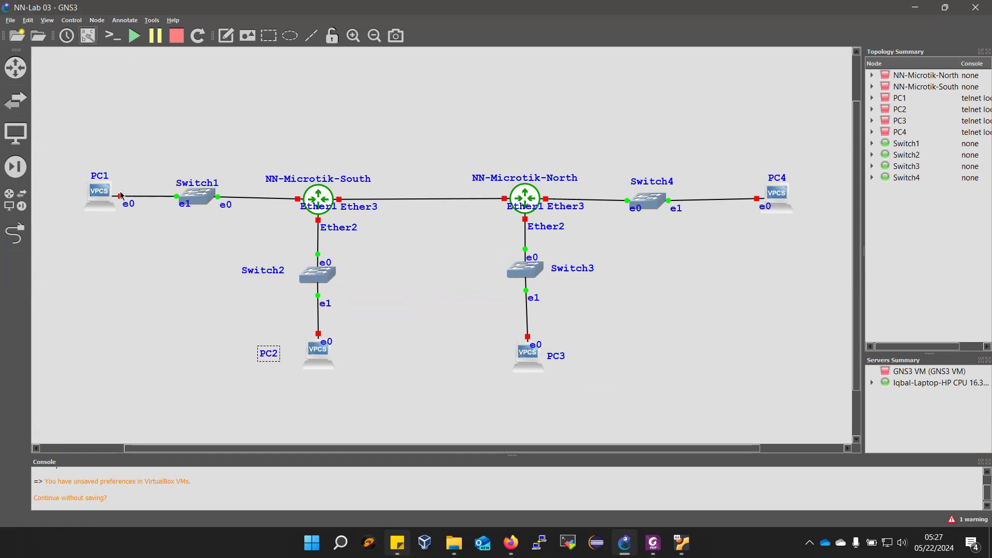
left_click(171, 215)
left_click_drag(312, 209, 277, 216)
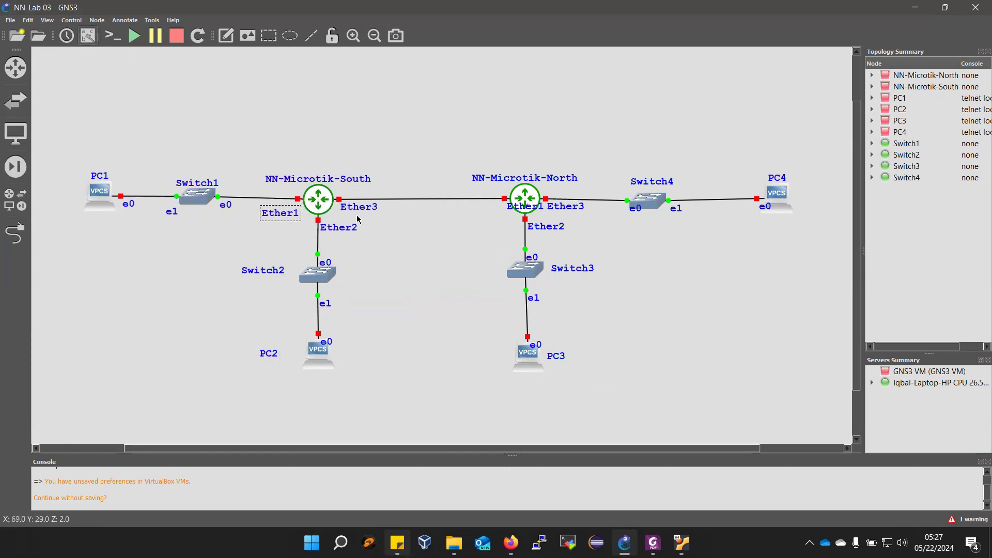
left_click_drag(519, 210, 479, 216)
left_click_drag(638, 211, 618, 216)
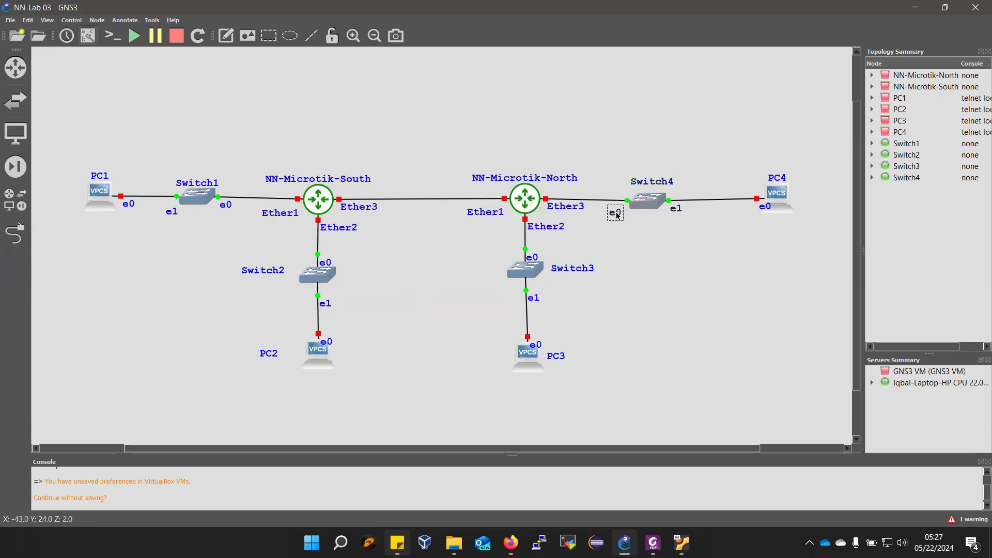
- Shift PC4 slightly towards Switch4 and move the e0 labels of PC4, PC2 and PC3 off their icons
left_click_drag(769, 195, 734, 216)
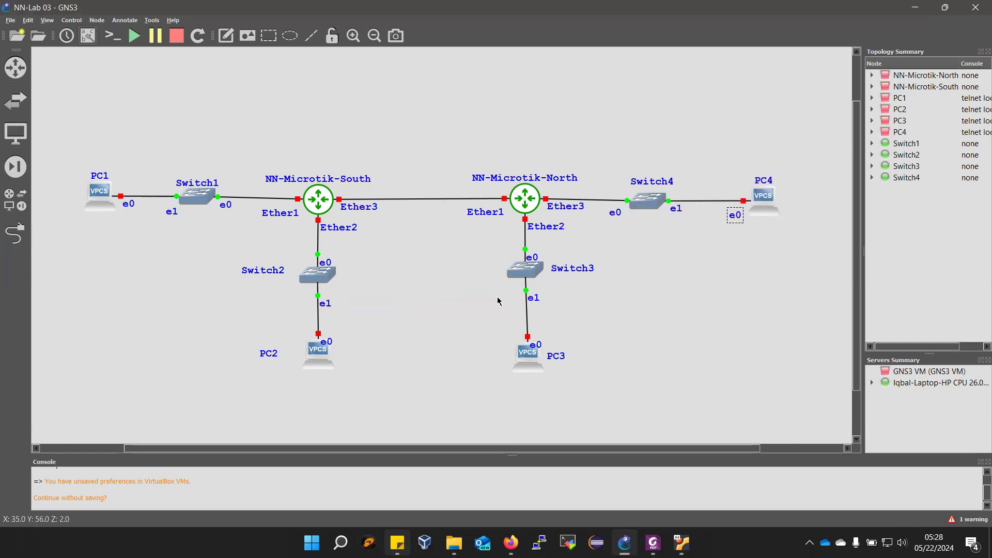
left_click_drag(330, 343, 340, 330)
left_click_drag(536, 345, 543, 338)
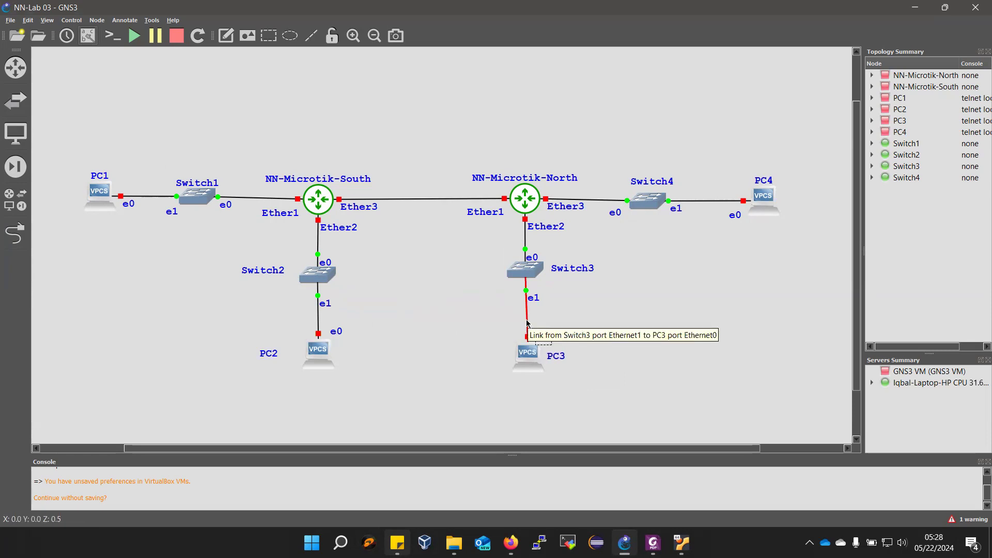
- Compare the topology's links and port labels with the Network Topology for Lab – 03 figure in the lab manual
left_click(653, 543)
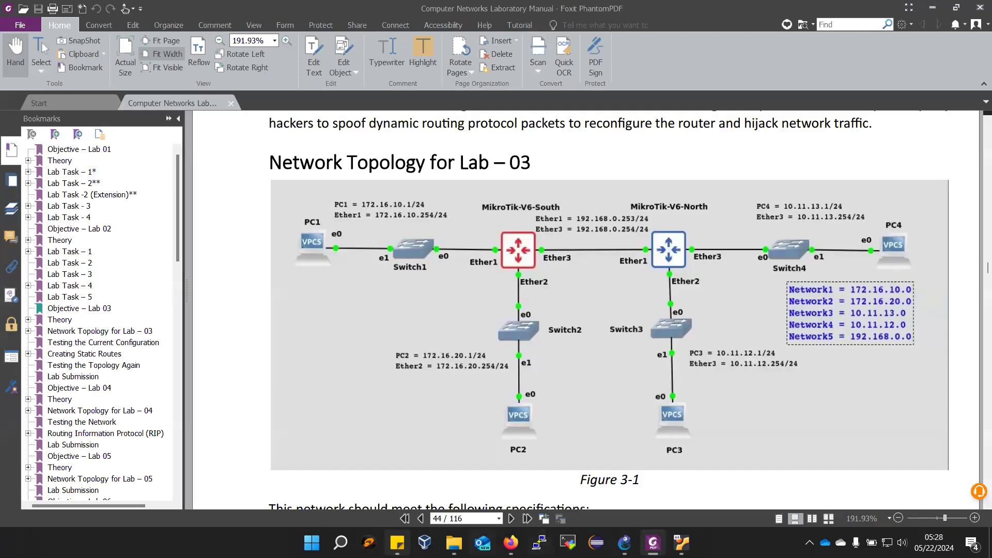
mouse_move(624, 543)
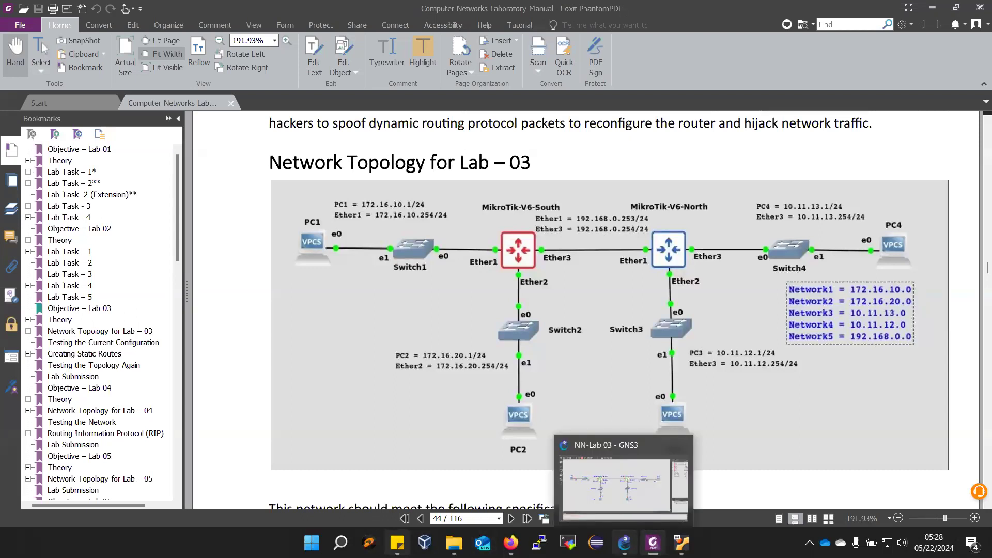
left_click(624, 543)
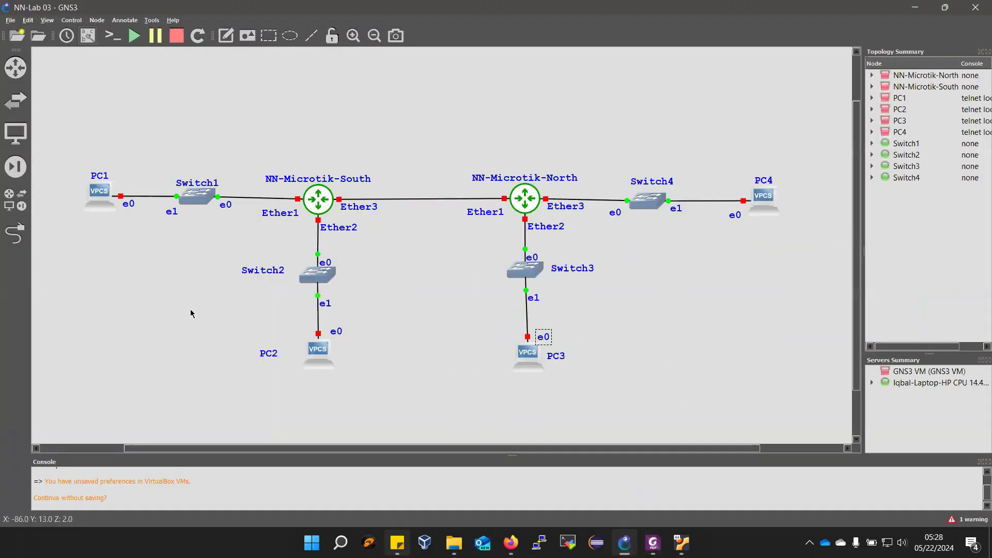
left_click(653, 543)
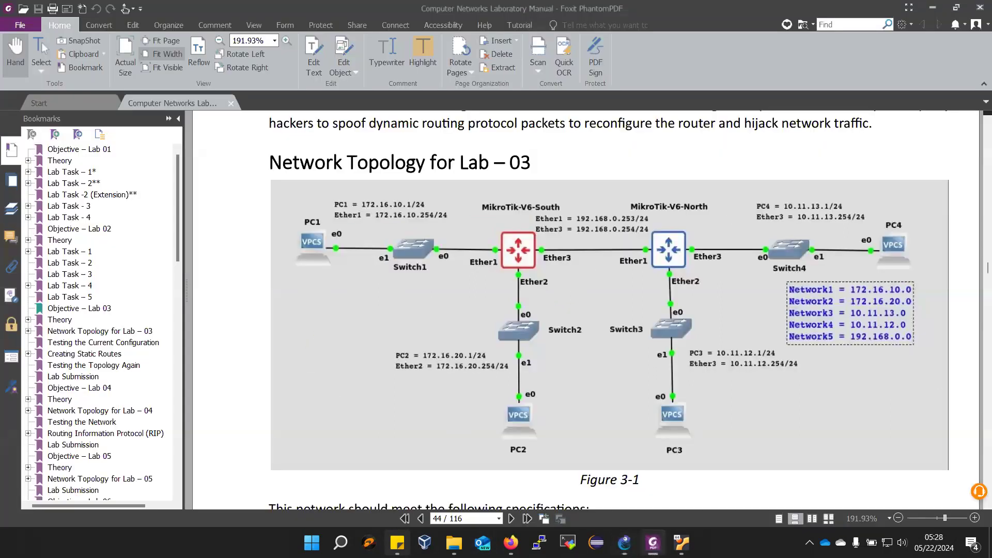
left_click(624, 543)
- Browse the available routers, switches, end devices, security devices and the list of all devices, and close the list
left_click(21, 76)
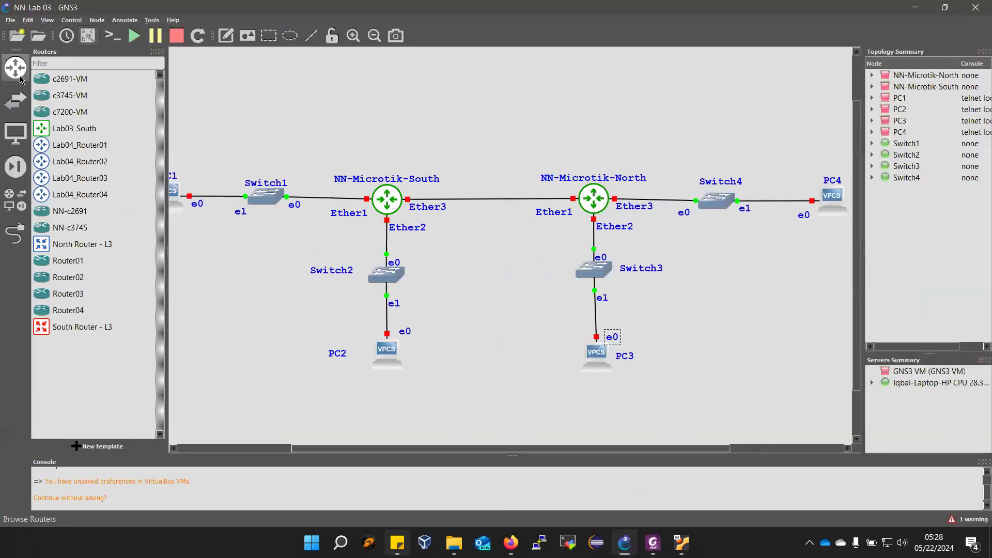
left_click(11, 110)
left_click(16, 134)
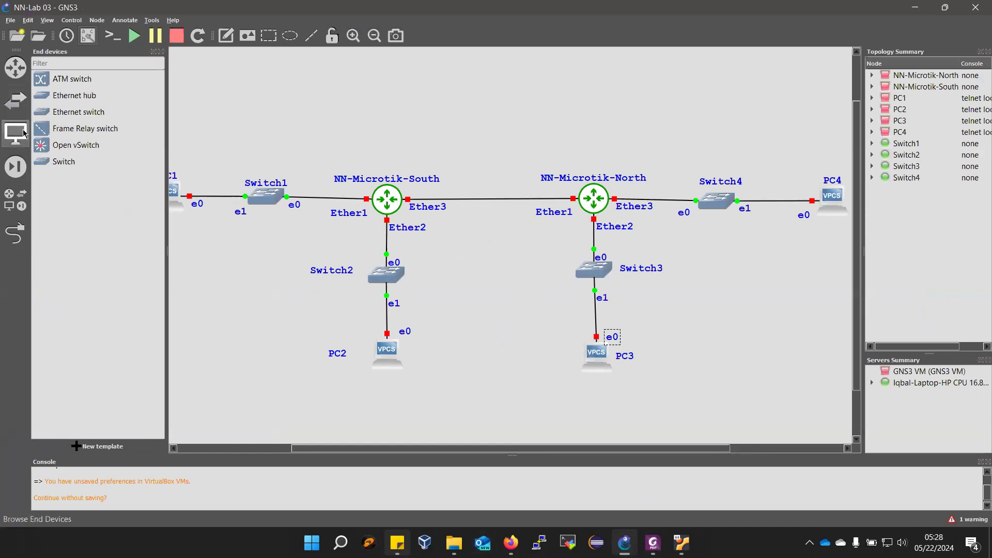
scroll(112, 262, "down", 2)
scroll(113, 262, "up", 2)
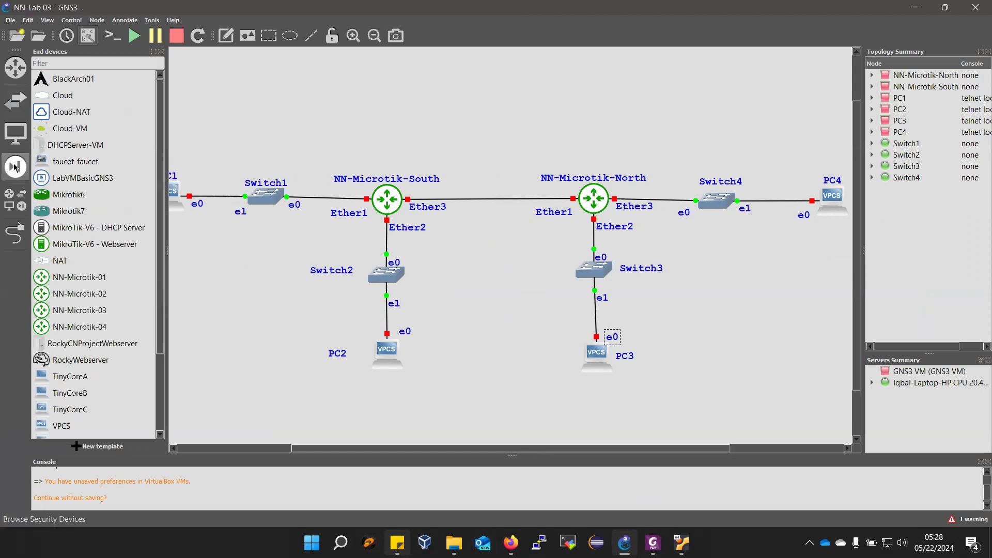
left_click(16, 171)
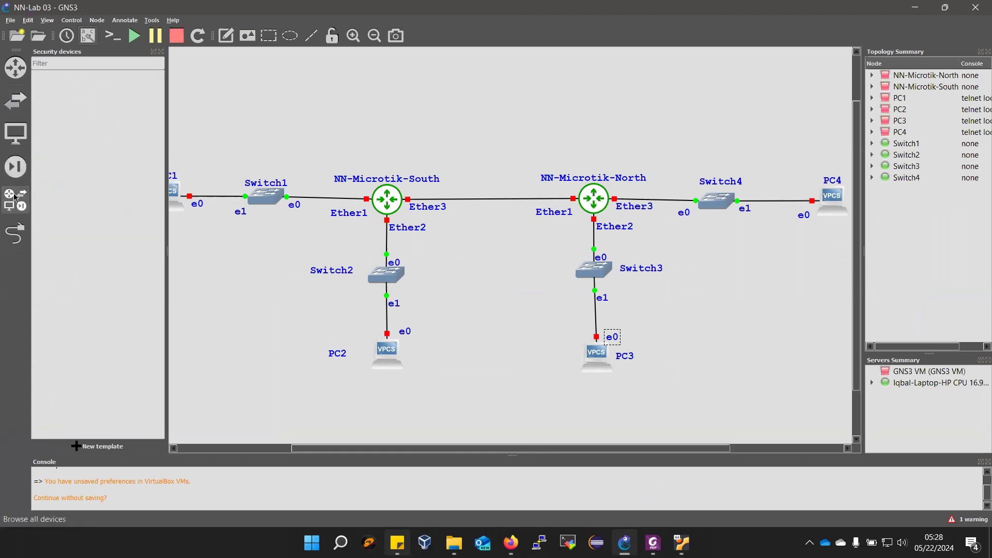
left_click(15, 200)
scroll(138, 221, "down", 4)
scroll(139, 224, "down", 5)
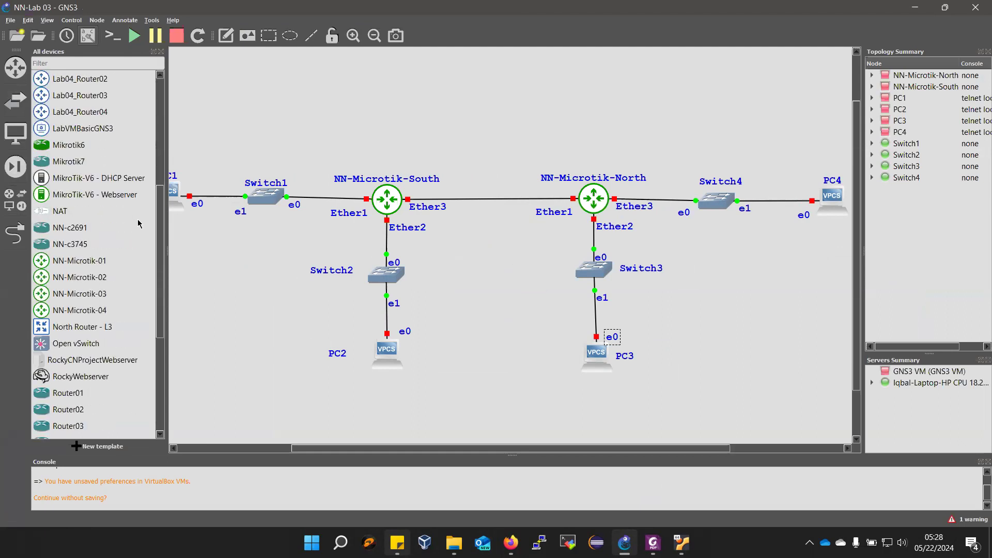
scroll(135, 226, "up", 4)
scroll(133, 226, "up", 5)
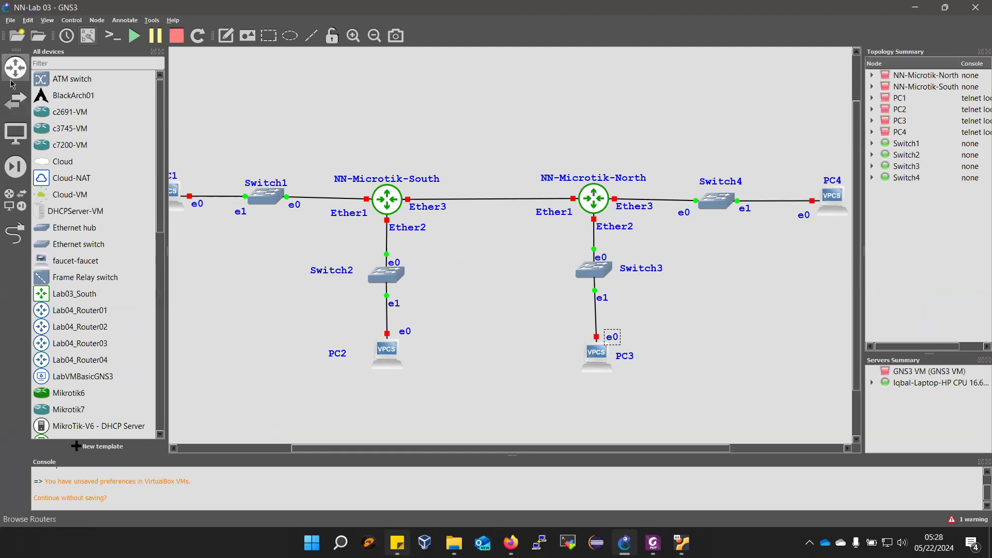
left_click(159, 52)
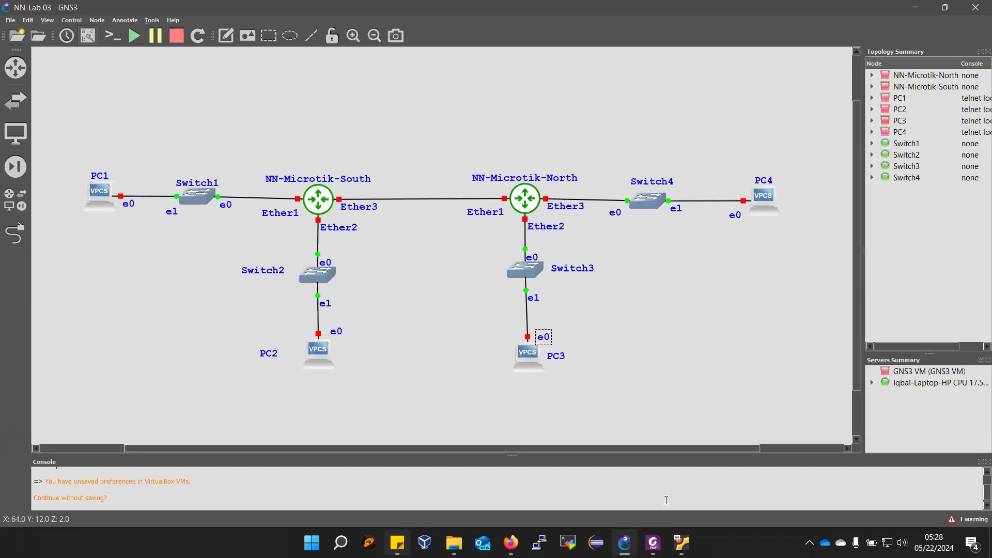
- Read the lab manual's subnet specifications and the Configuration Steps for the routers and VPCs
left_click(653, 543)
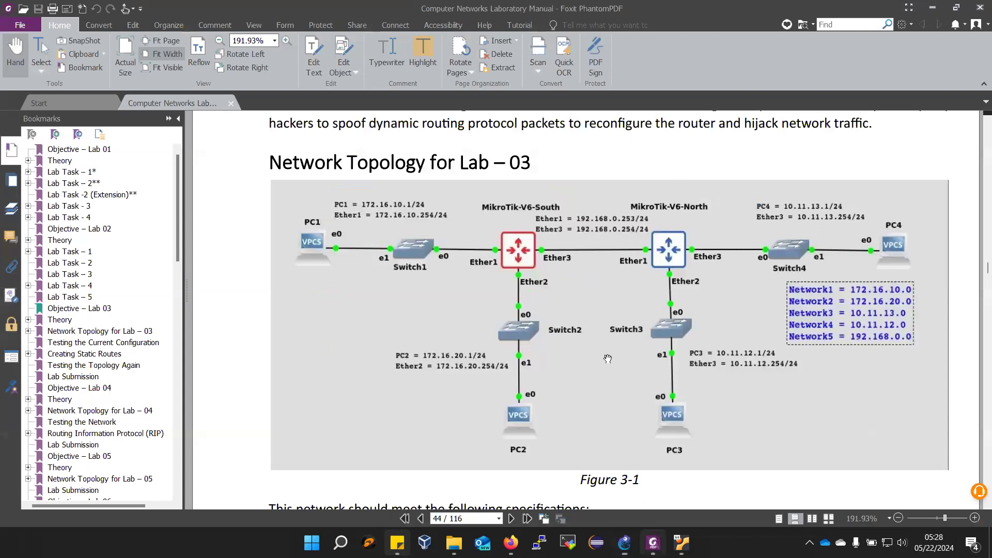
scroll(607, 358, "down", 5)
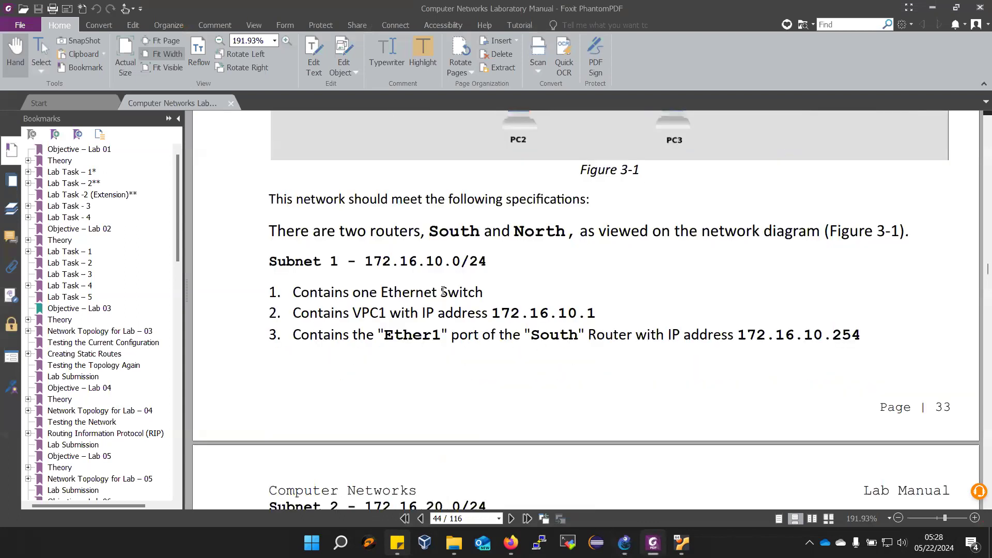
scroll(479, 290, "up", 3)
scroll(496, 228, "up", 1)
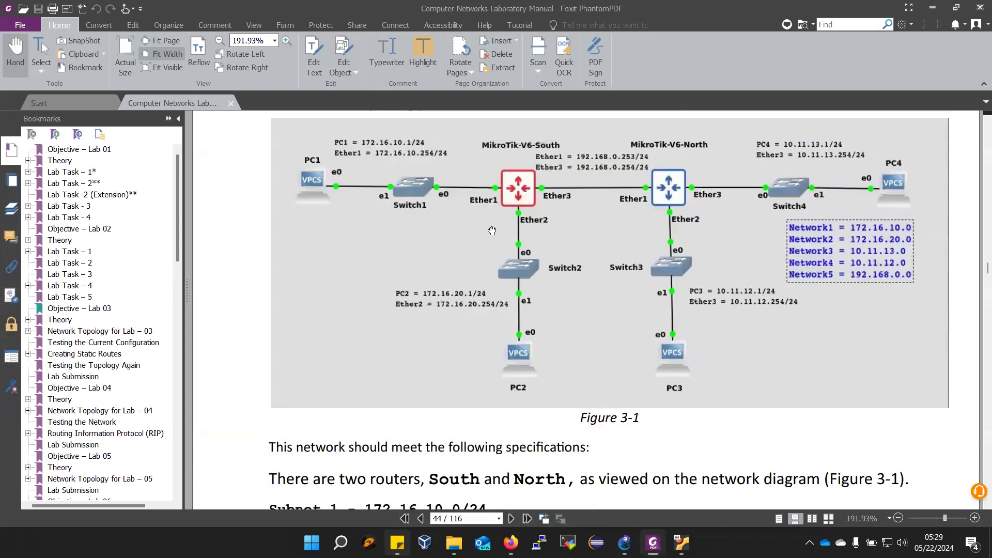
scroll(545, 476, "down", 10)
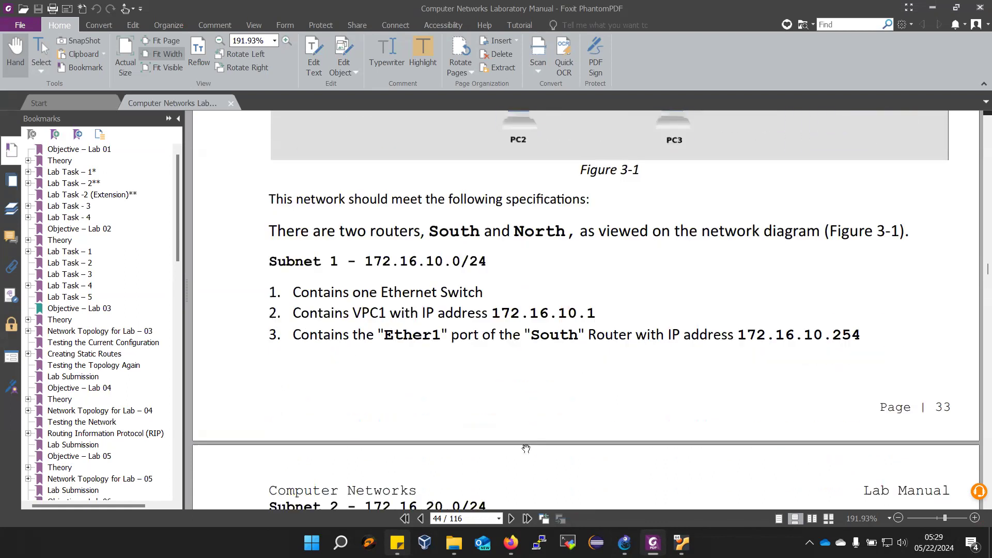
scroll(378, 349, "down", 1)
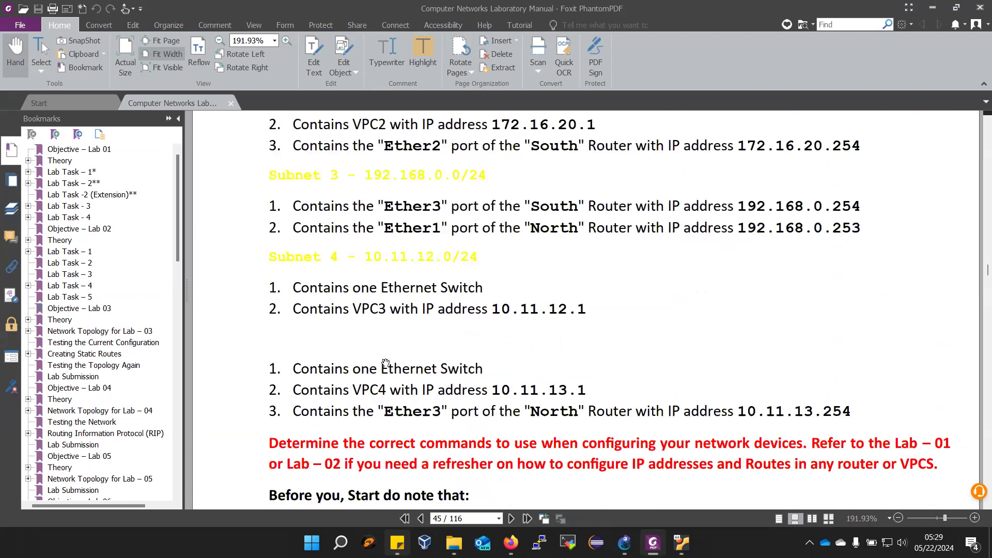
scroll(347, 306, "down", 6)
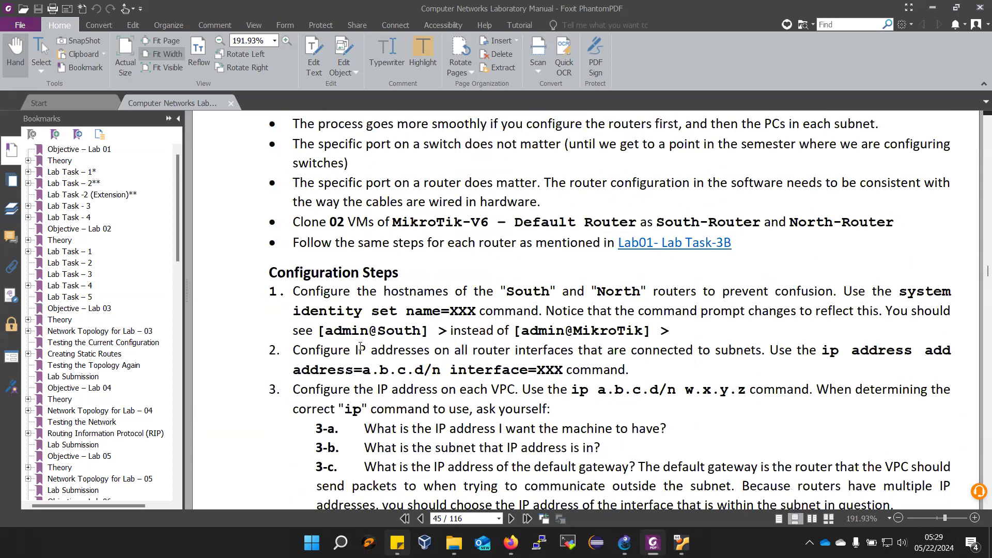
scroll(508, 297, "down", 2)
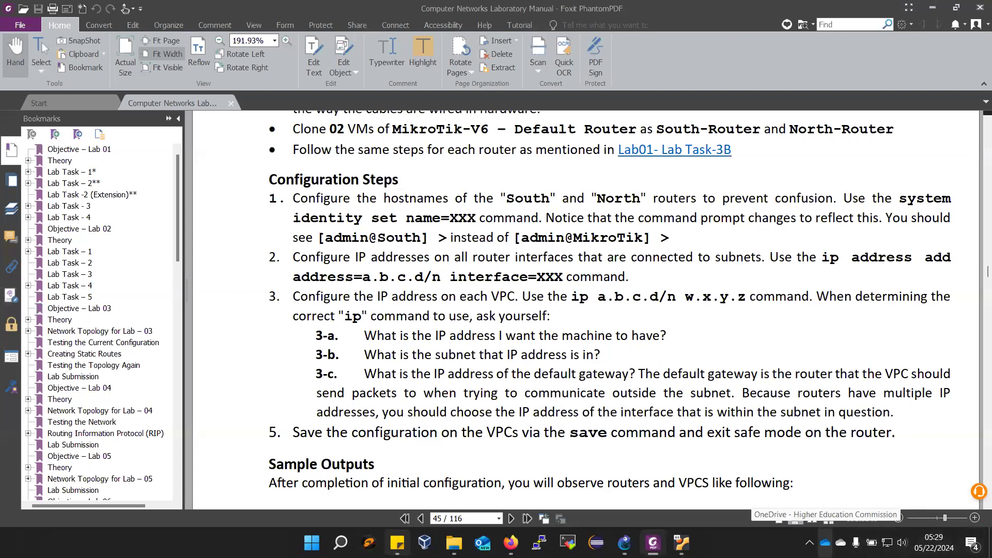
- Switch to the GNS3 VM in VirtualBox, dismiss its server information, and shut the VM down
mouse_move(683, 543)
left_click(674, 483)
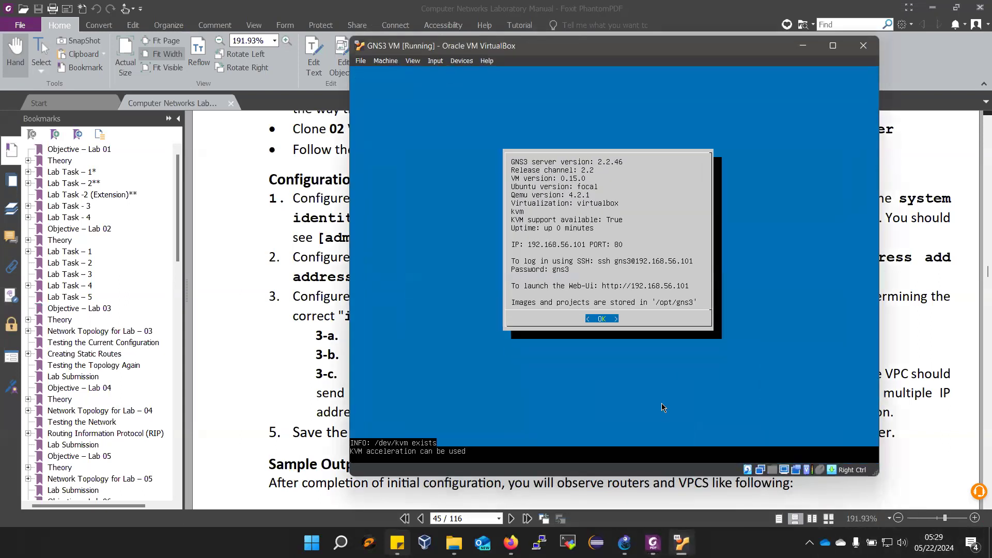
key("Return")
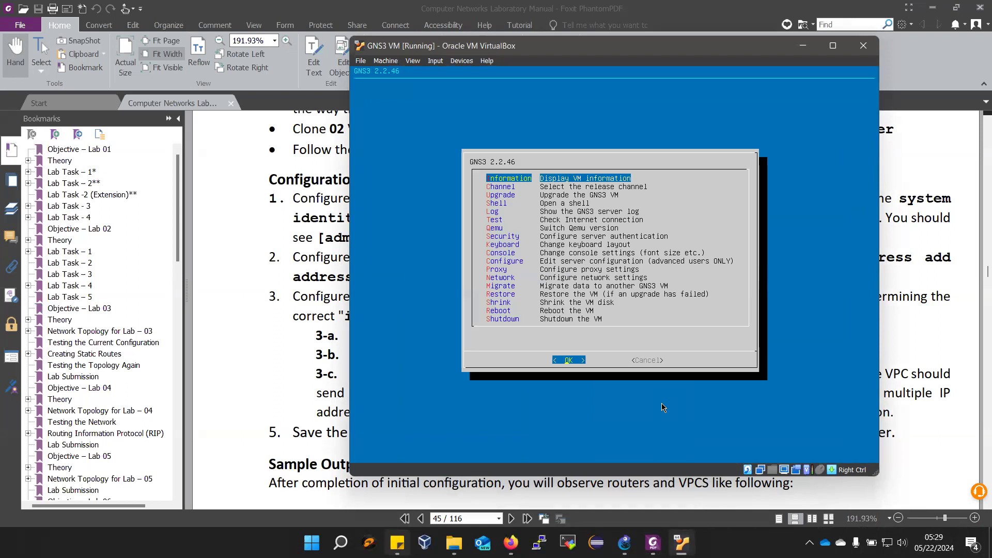
key("Down")
key("Down")
key("Down")
key("Down")
key("Down")
key("Down")
key("Down")
key("Down")
key("Down")
key("Down")
key("Down")
key("Down")
key("Down")
key("Down")
key("Down")
key("Down")
key("Return")
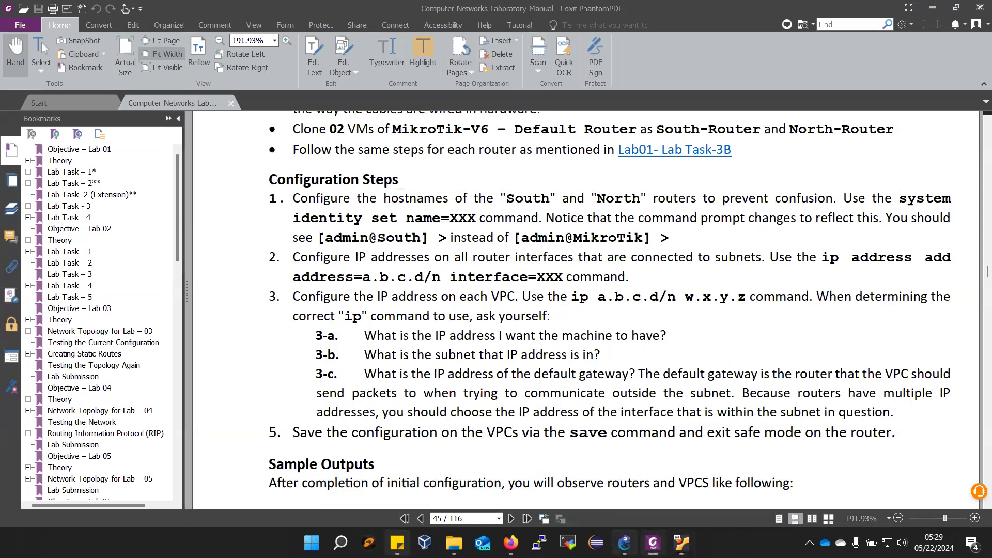
- Switch to GNS3, start all devices of the NN-Lab 03 topology, and bring up the NN-Microtik-01 router's VirtualBox window
left_click(625, 542)
left_click(133, 36)
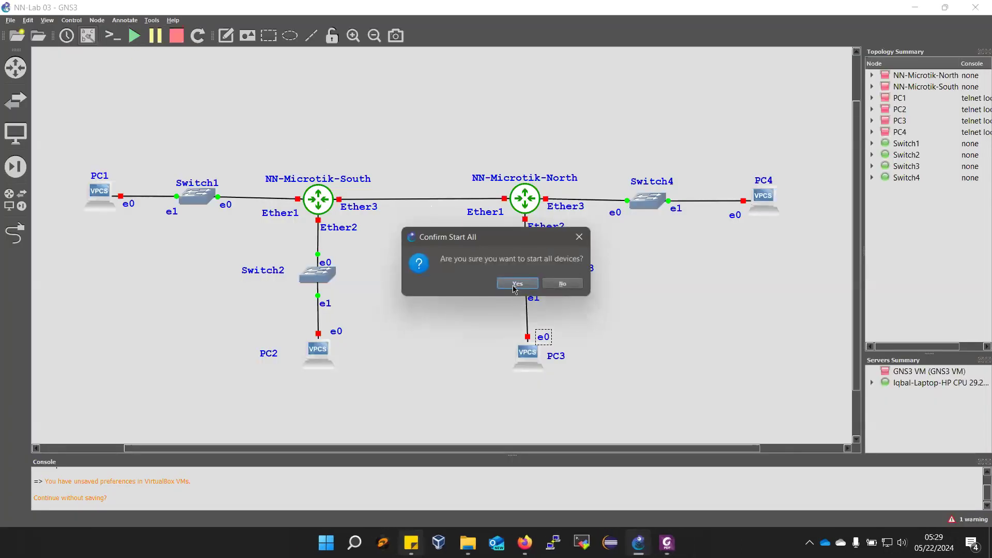
left_click(517, 284)
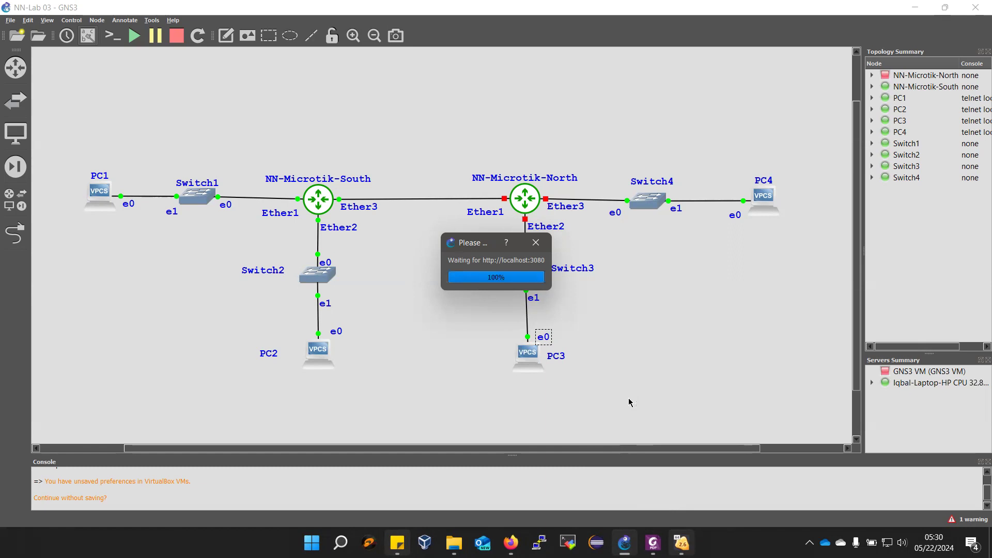
mouse_move(682, 543)
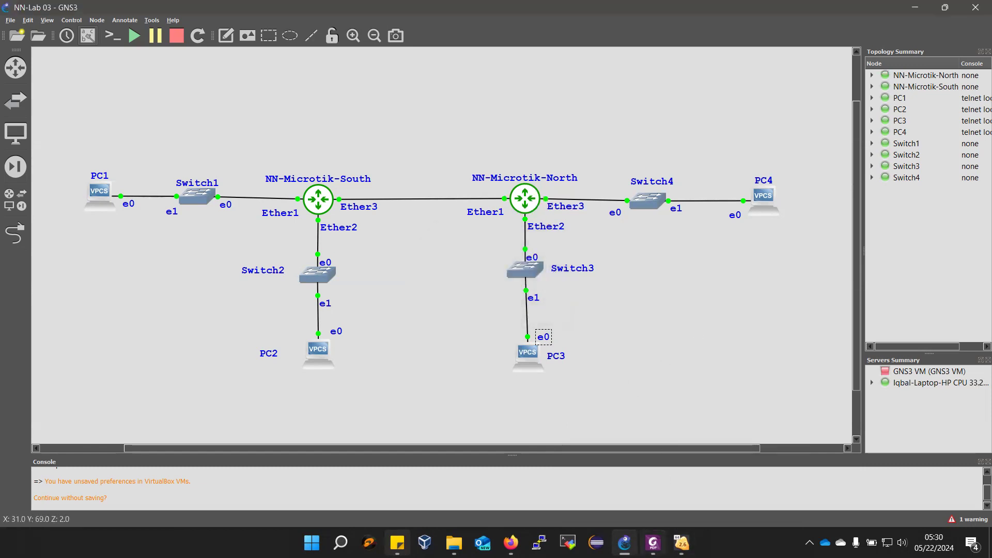
left_click(619, 488)
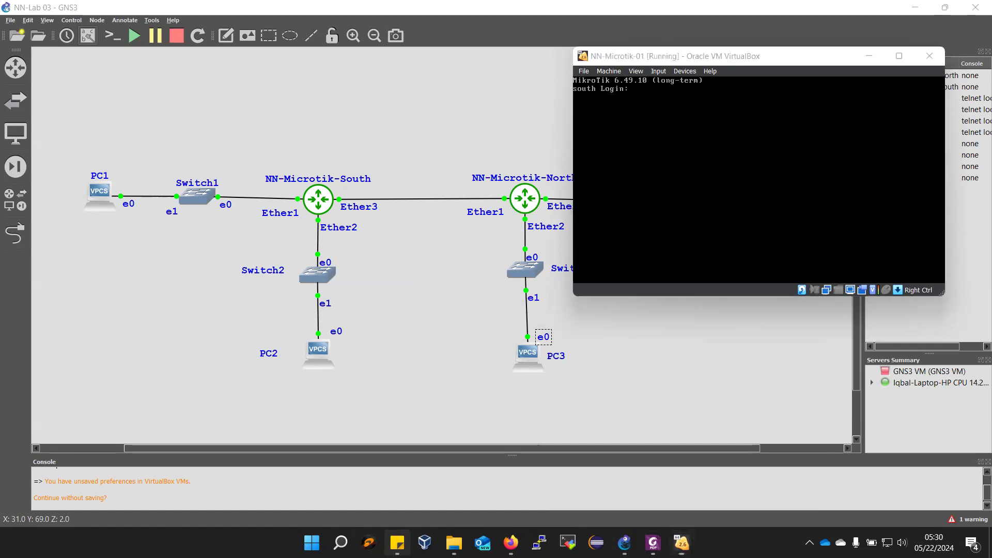
- Search the computer's apps for "note"
key("super")
type("note")
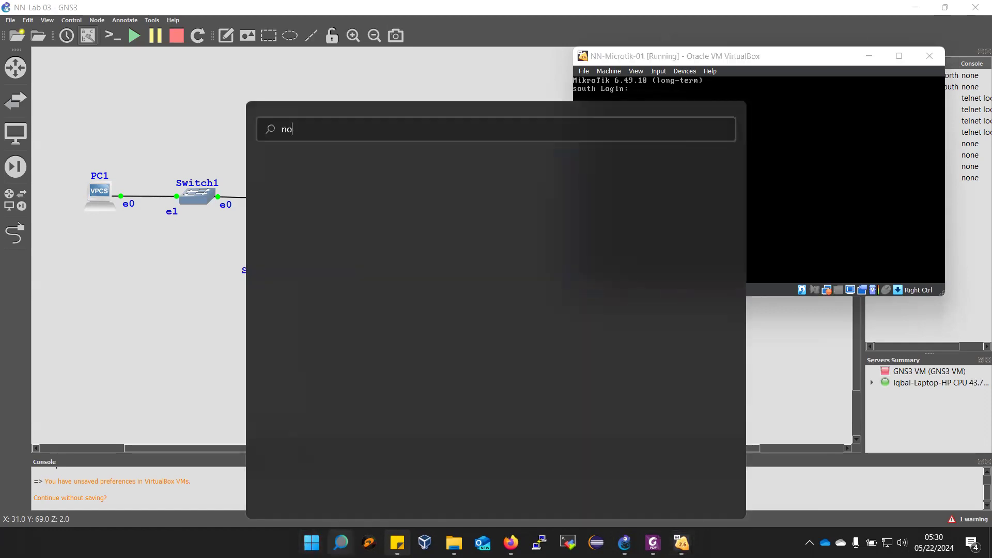
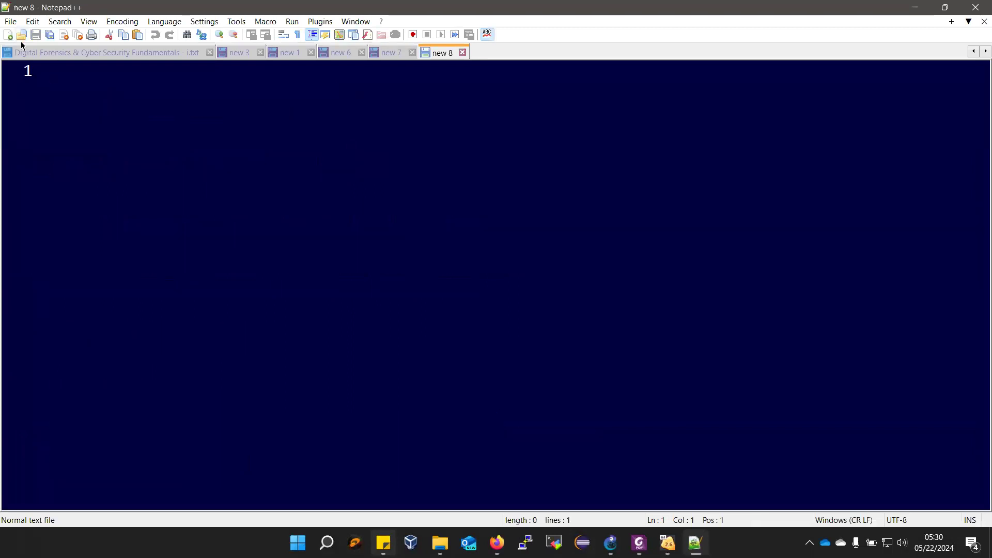
- Write a first line in the new Notepad++ document noting the default password of Mikrotik
type("Default Pass")
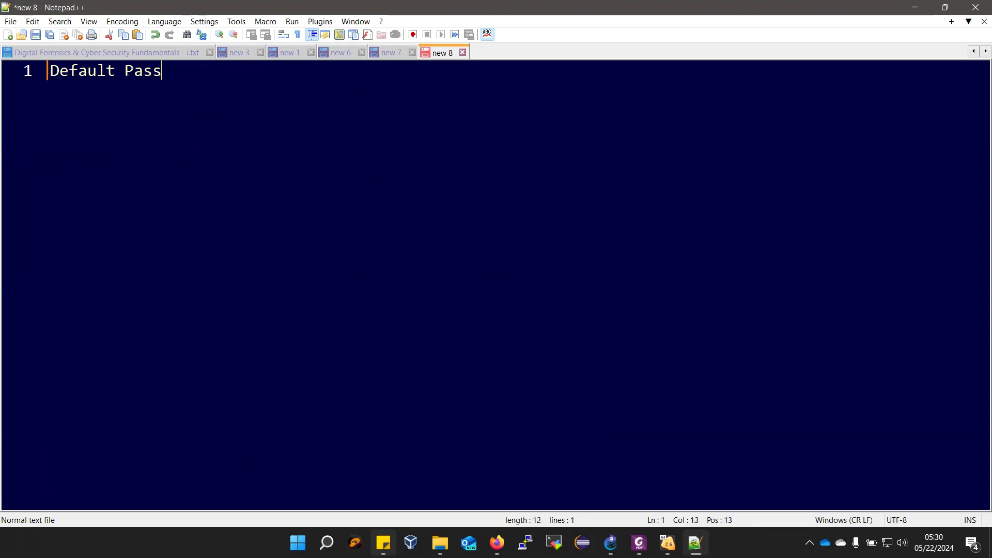
type("word of Mikro")
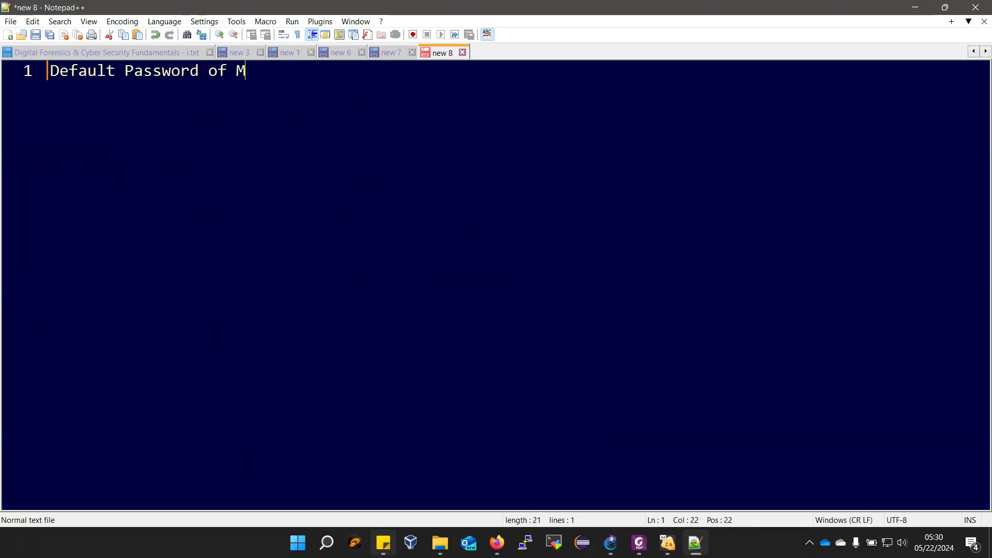
type("k i")
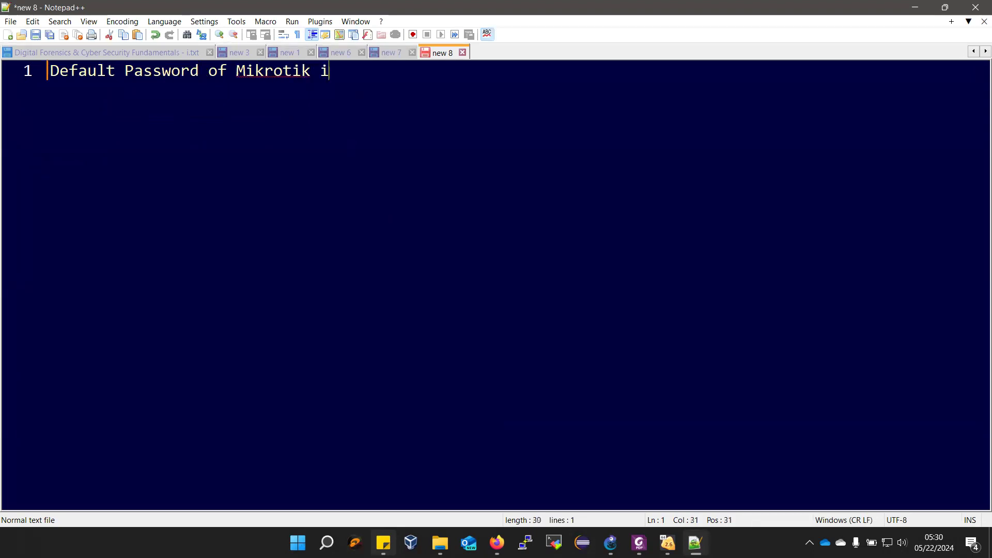
type("n BLANK / ")
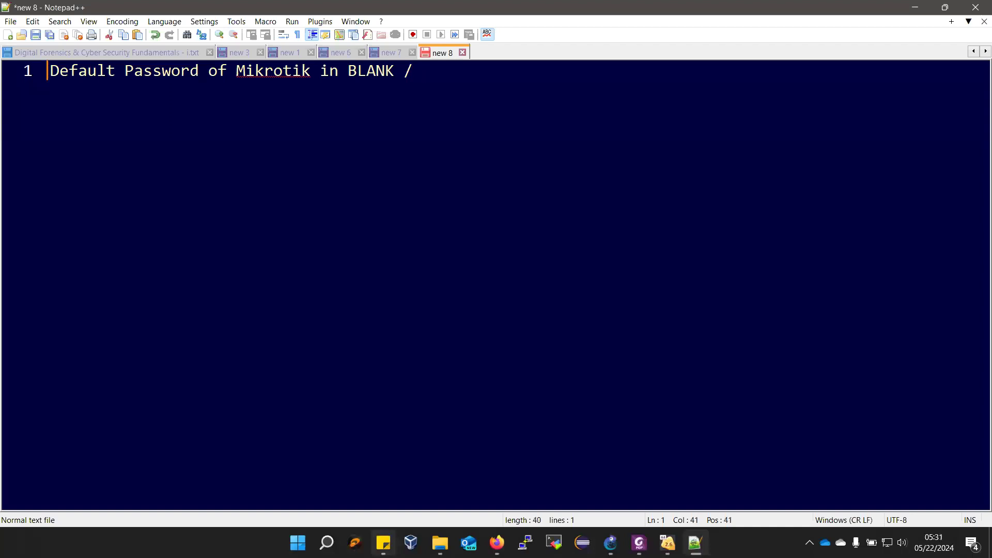
type("may be 123")
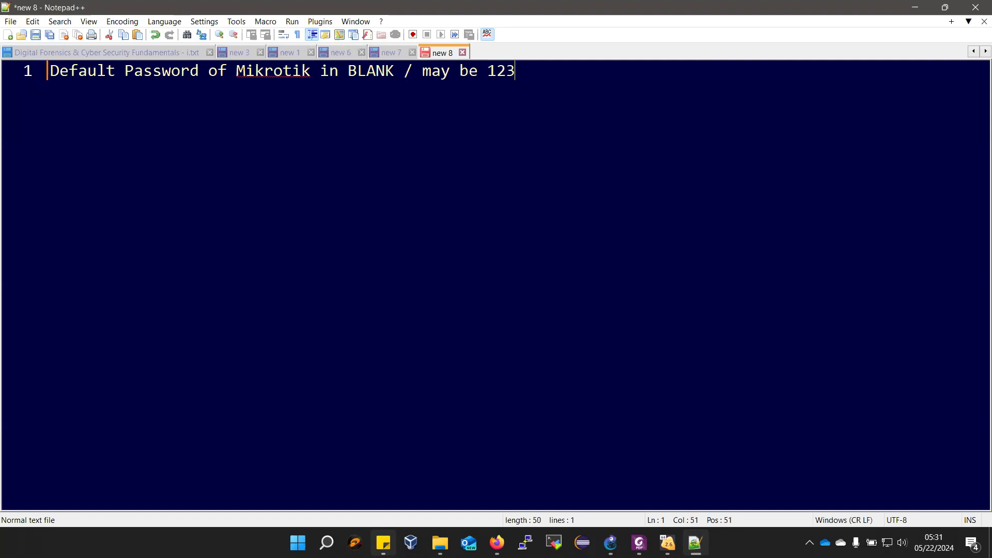
key("Return")
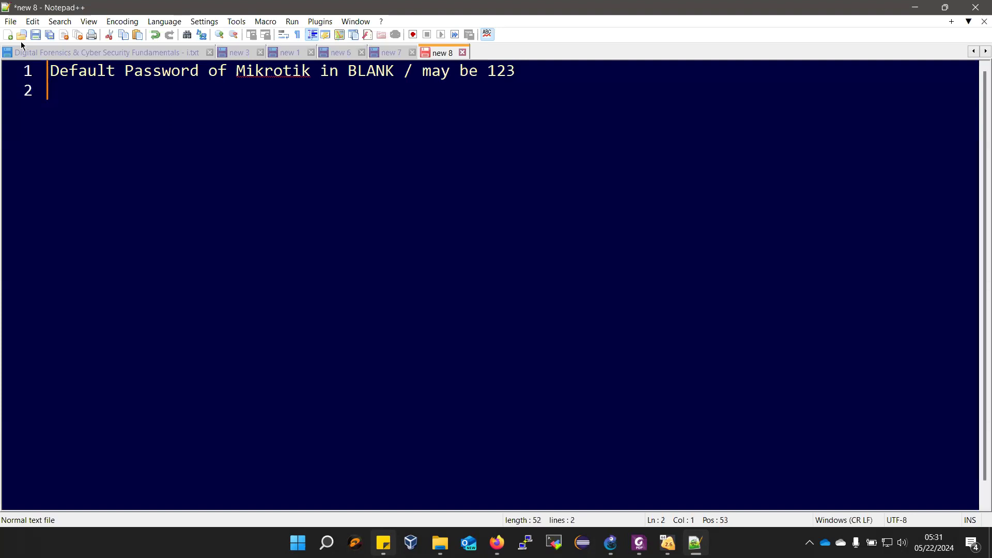
- Insert the line "Default user of Mikrotik is admin" above the default password note
key("ctrl+Home")
key("Return")
key("Up")
type("E")
key("BackSpace")
type("Default user ")
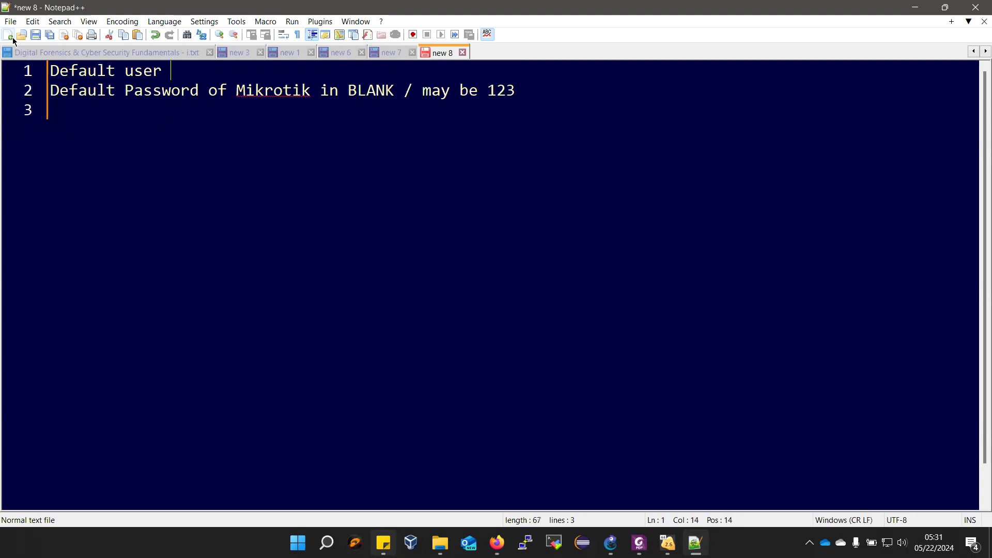
type("of Mikrotik is admin")
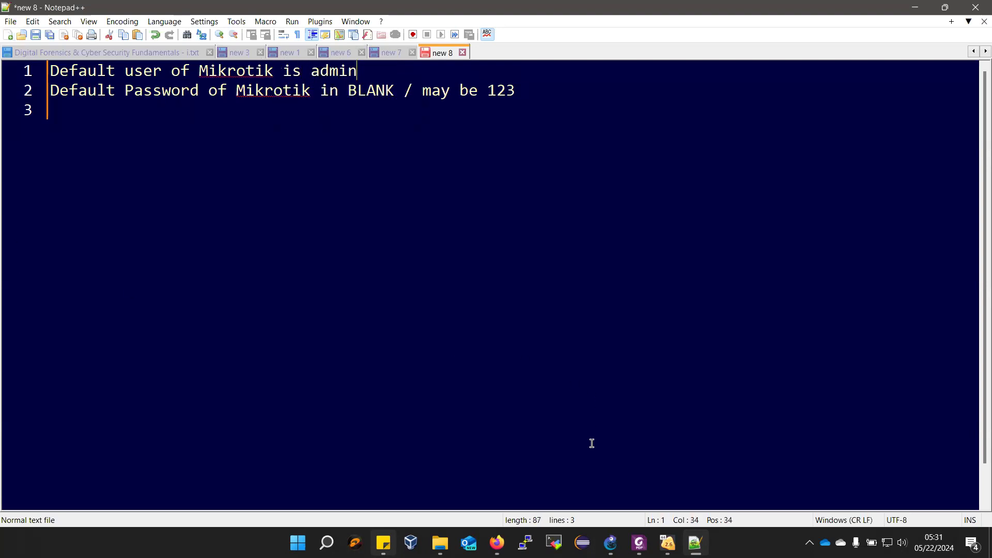
- Switch to the NN-Microtik-01 VirtualBox window and log in as admin with the default password
left_click(668, 542)
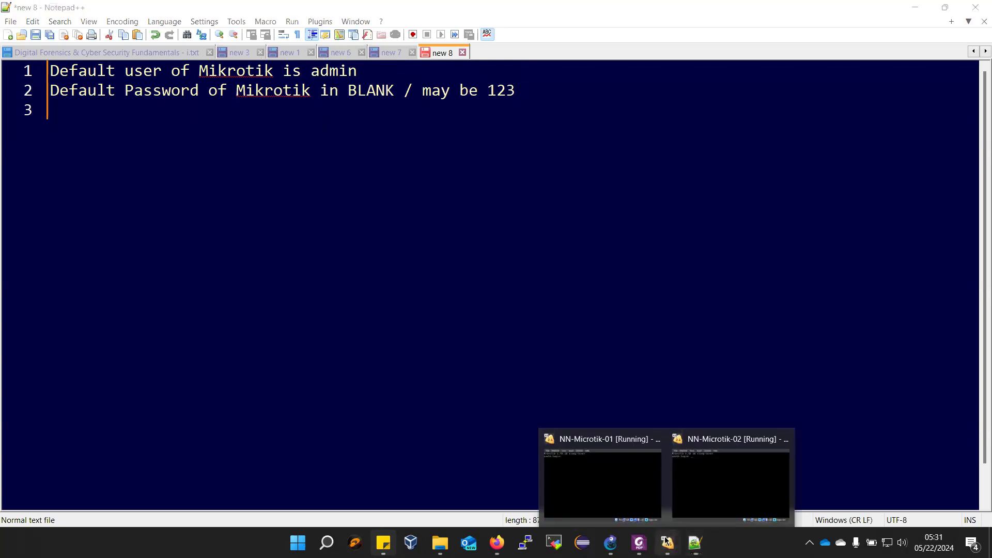
left_click(609, 501)
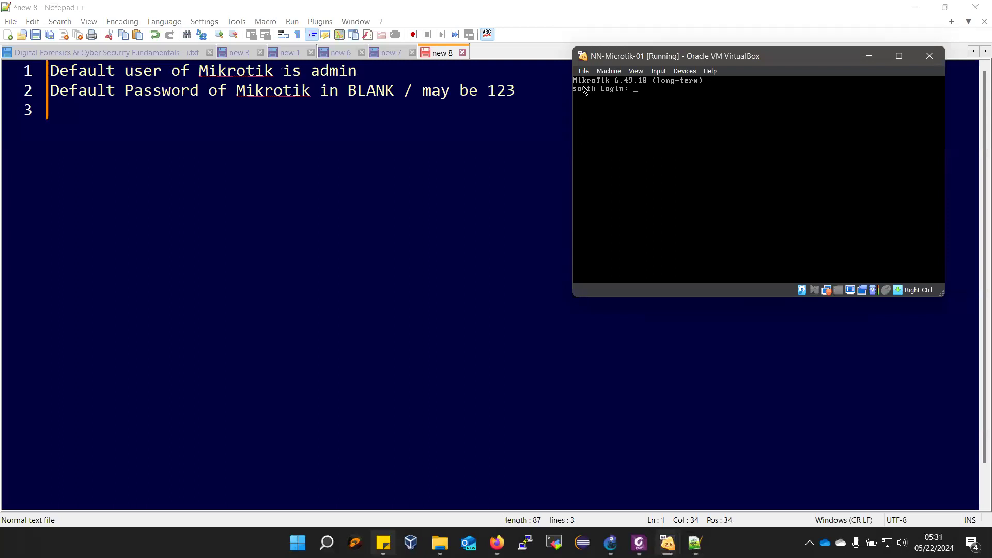
type("admin")
key("Return")
- Reset the NN-Microtik-01 router's configuration with /system reset and accept the reset
key("Return")
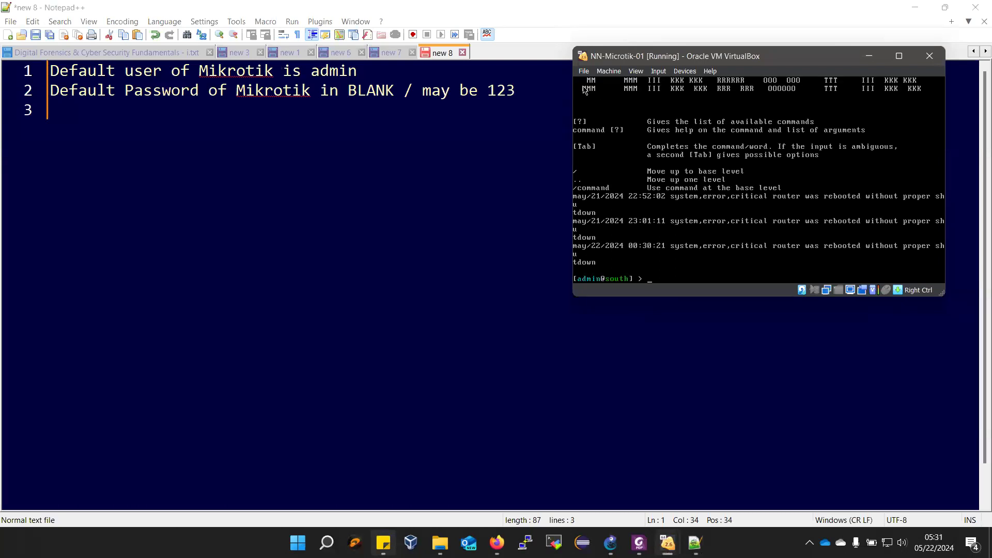
type("/system reset")
key("Return")
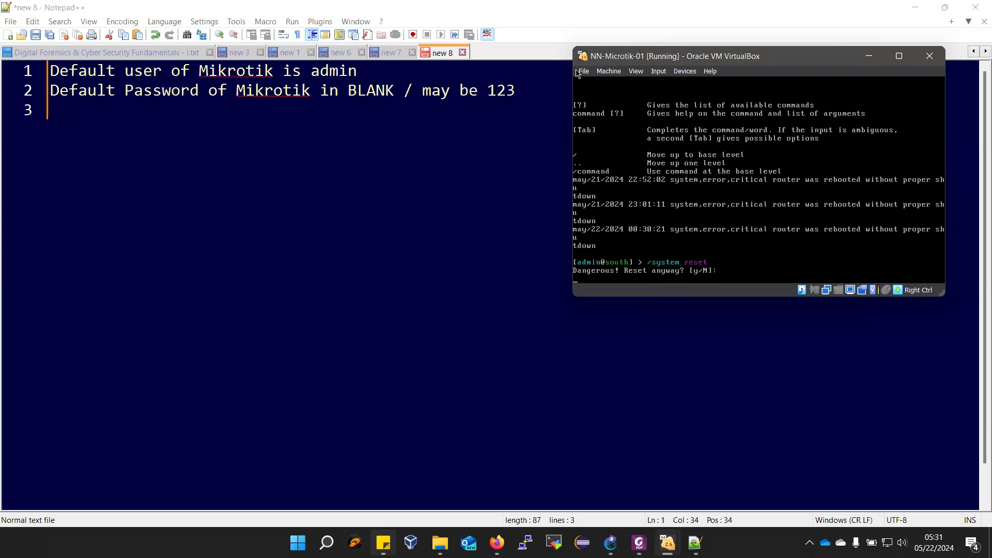
type("y")
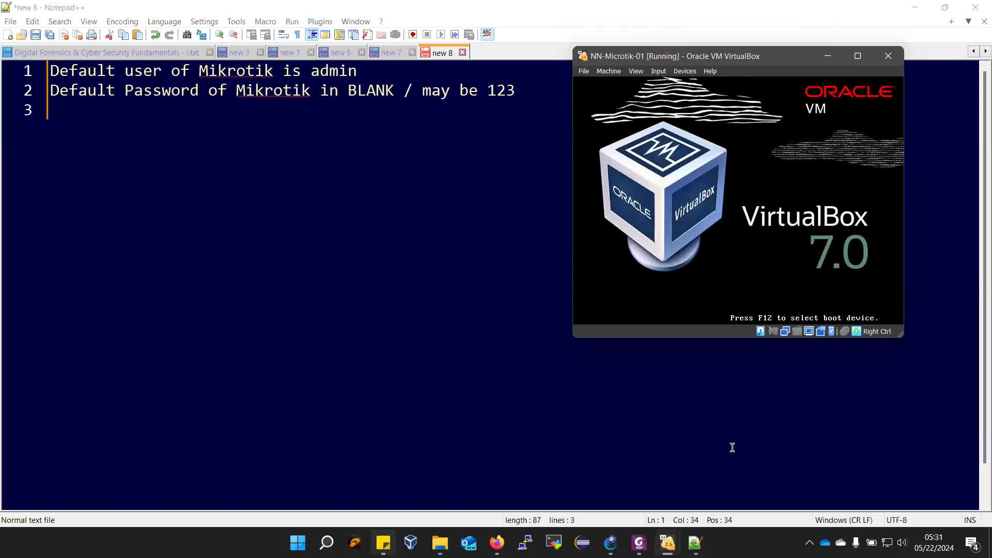
- Switch to the NN-Microtik-02 VirtualBox window and log in as admin with the default password
left_click(668, 543)
left_click(715, 487)
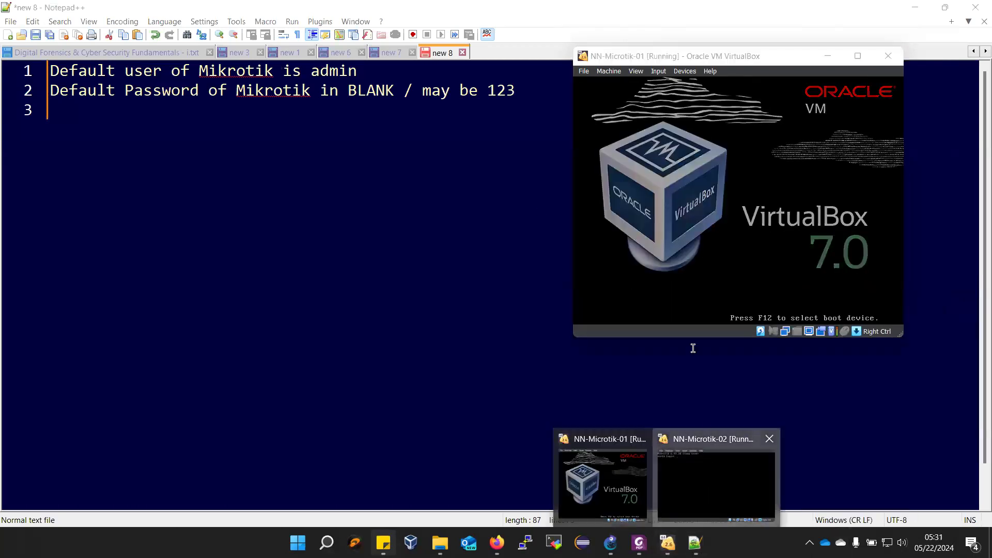
left_click(414, 173)
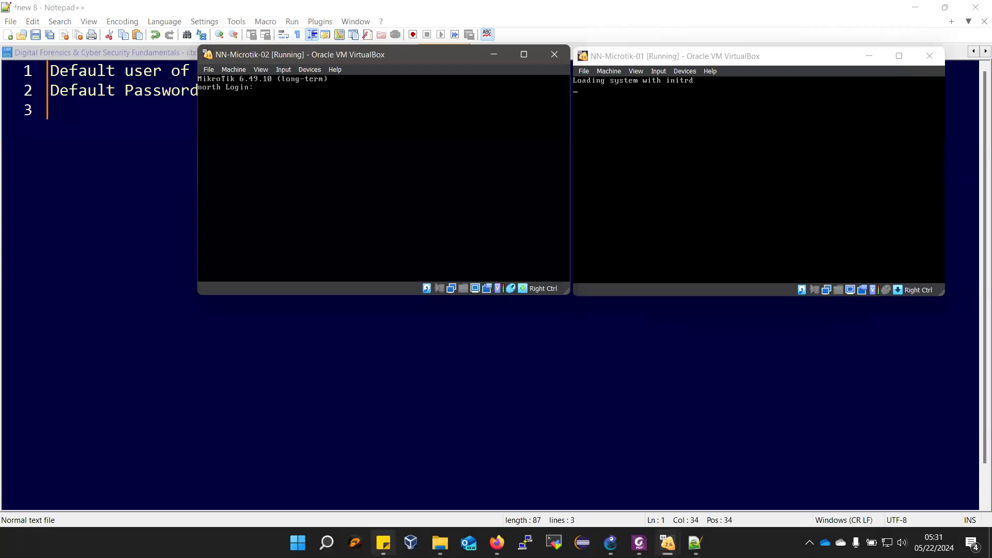
type("admin")
key("Return")
key("Return")
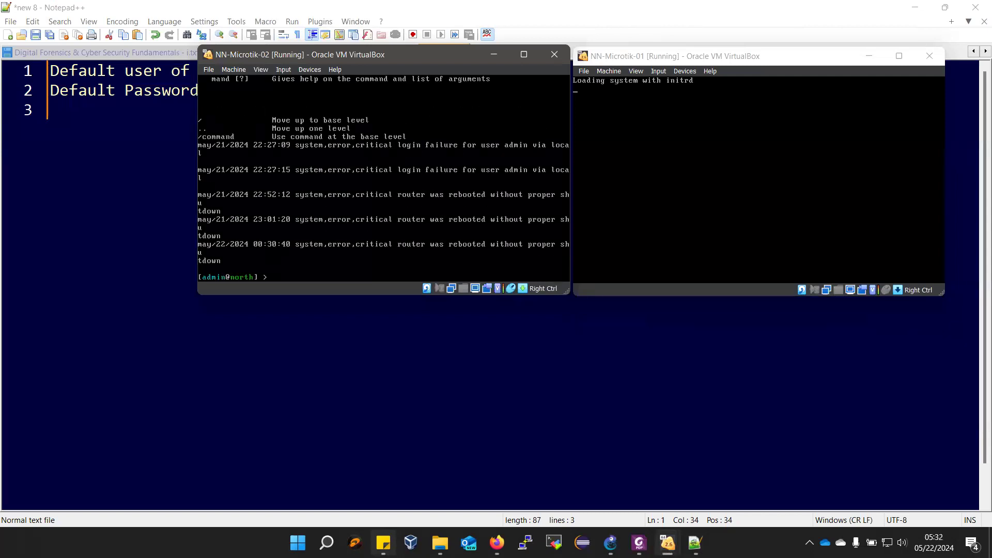
- Reset the NN-Microtik-02 router's configuration with / system reset and accept the reset
type("/ system")
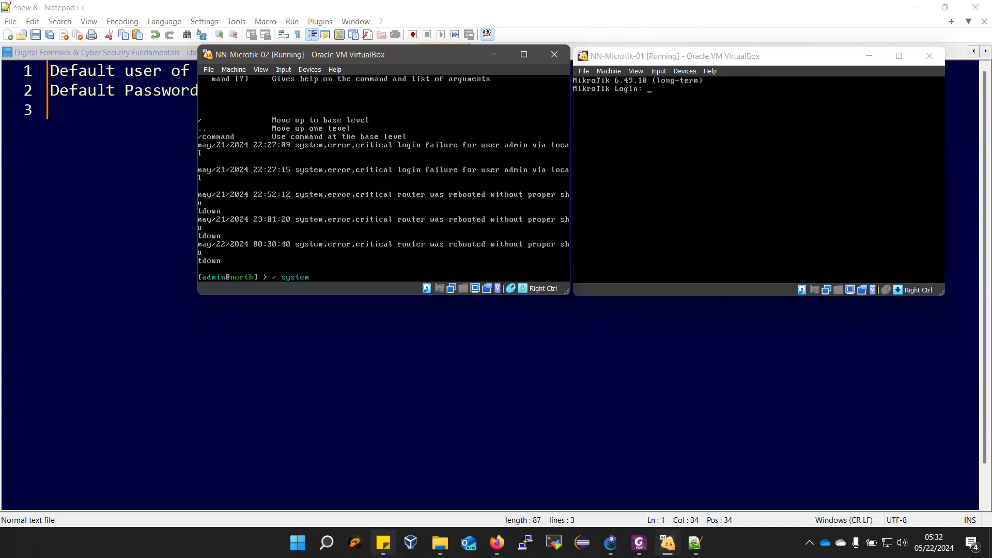
type(" reset")
key("Return")
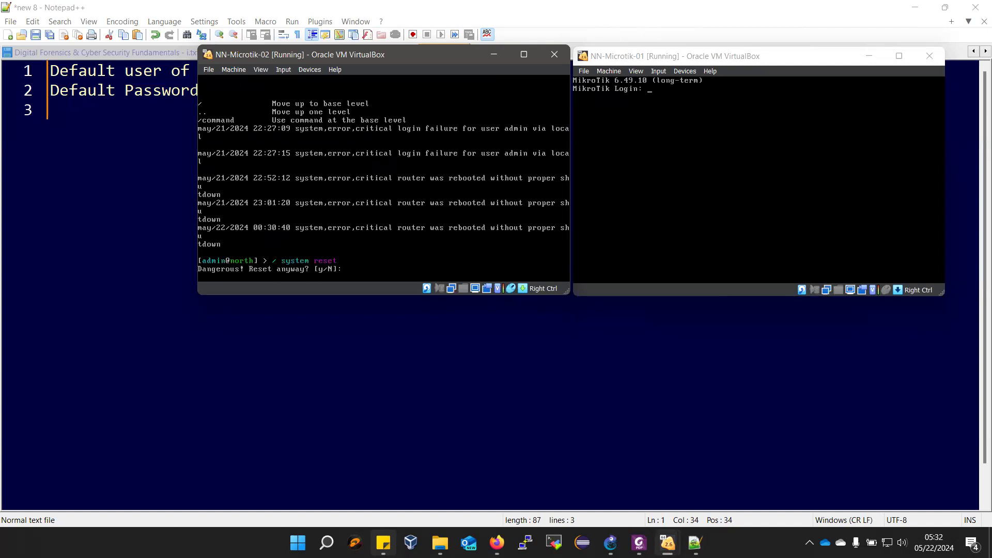
key("y")
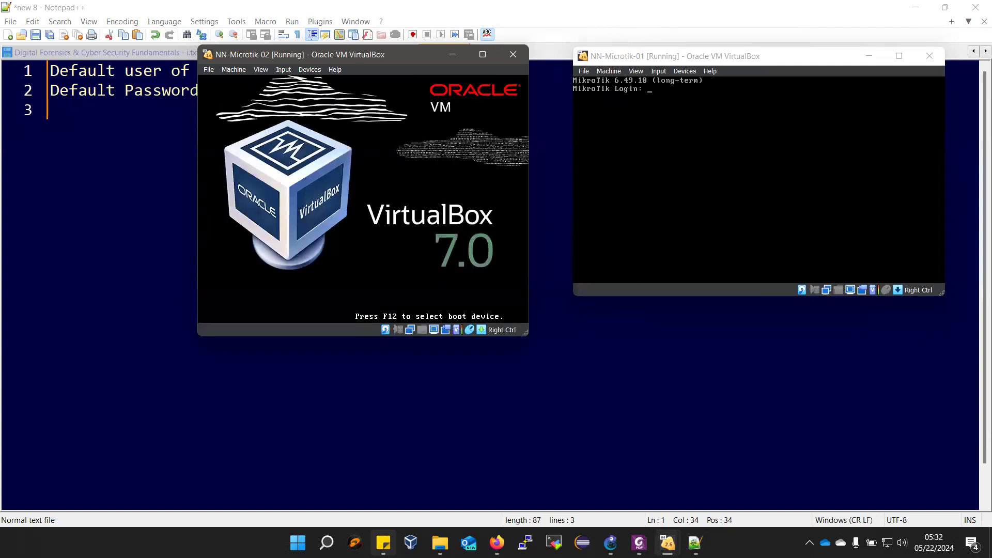
- Arrange the two router console windows side by side, with NN-Microtik-01 to the left of NN-Microtik-02
left_click(740, 56)
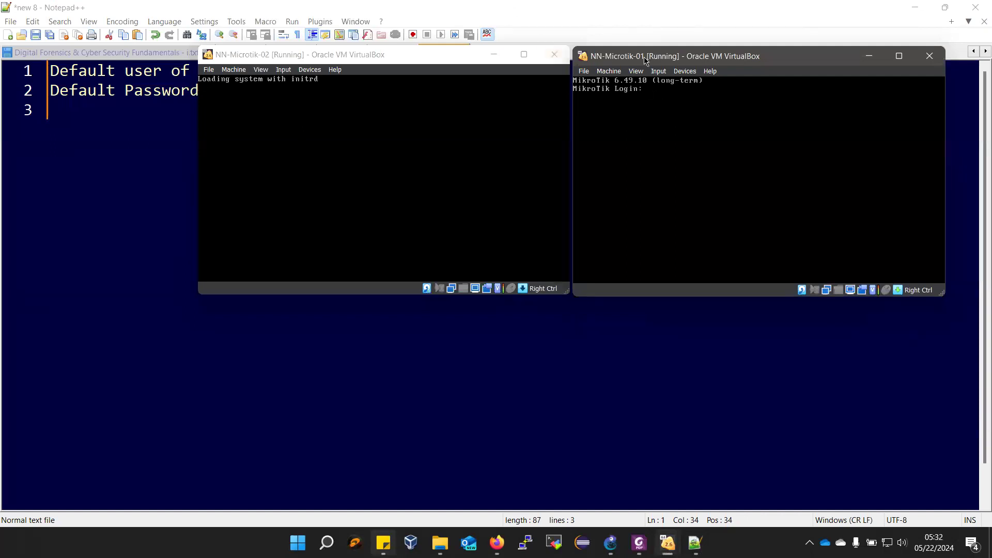
left_click_drag(646, 60, 100, 90)
left_click(389, 60)
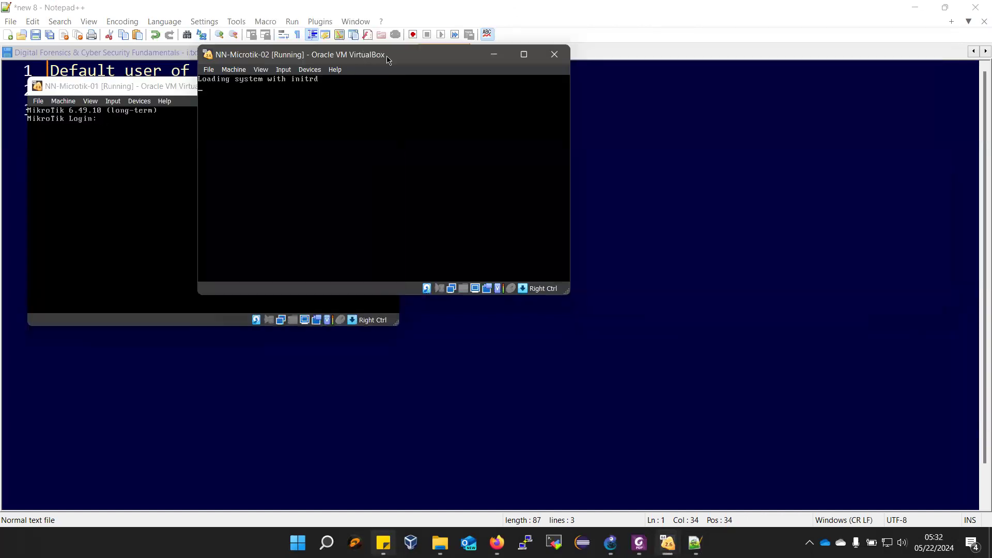
left_click_drag(389, 59, 798, 56)
left_click_drag(183, 87, 291, 60)
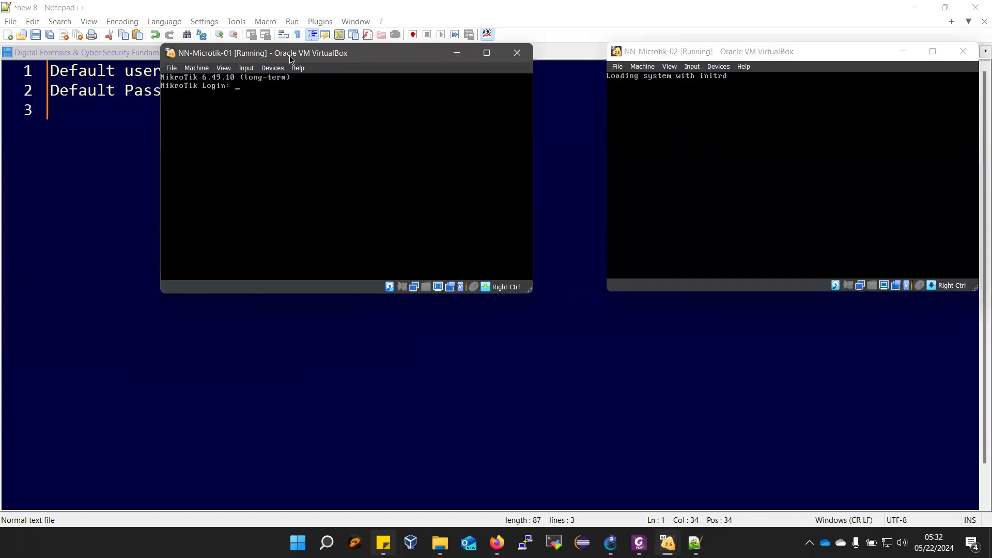
- Log in to the NN-Microtik-01 router as admin and set and repeat the new account password
type("admin")
key("Return")
key("Return")
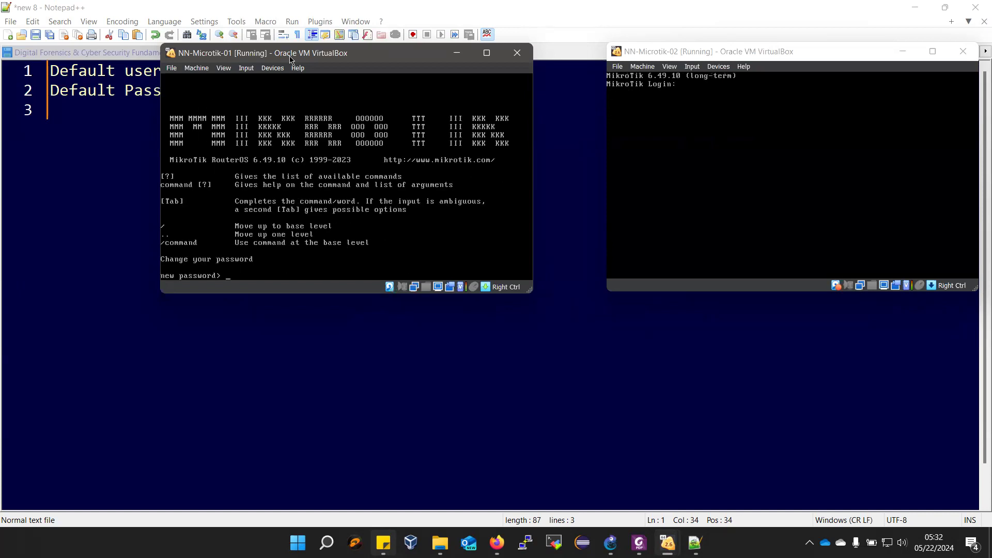
type("***")
key("Return")
type("***")
- Log in to the NN-Microtik-02 router as admin and set and repeat the new account password
key("Return")
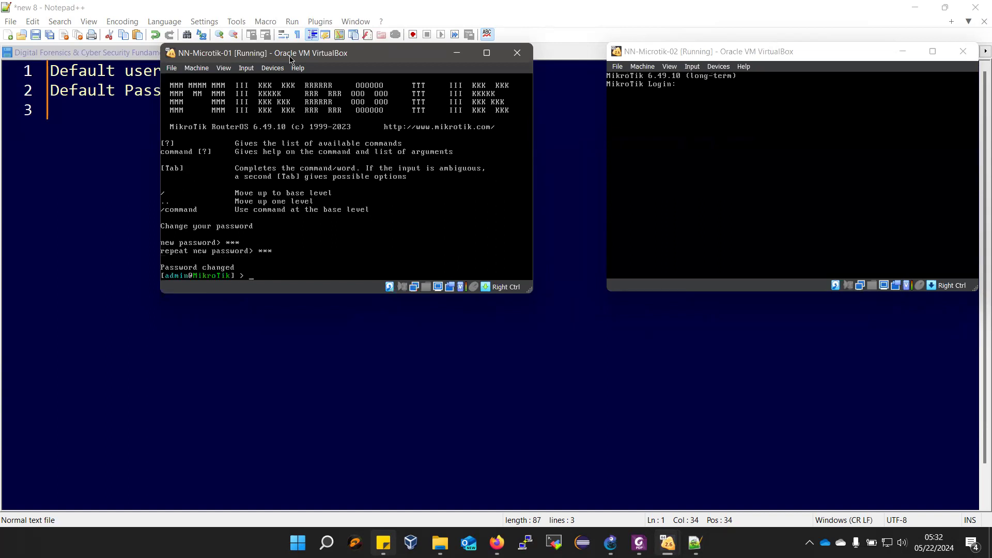
left_click(686, 50)
type("admin")
key("Return")
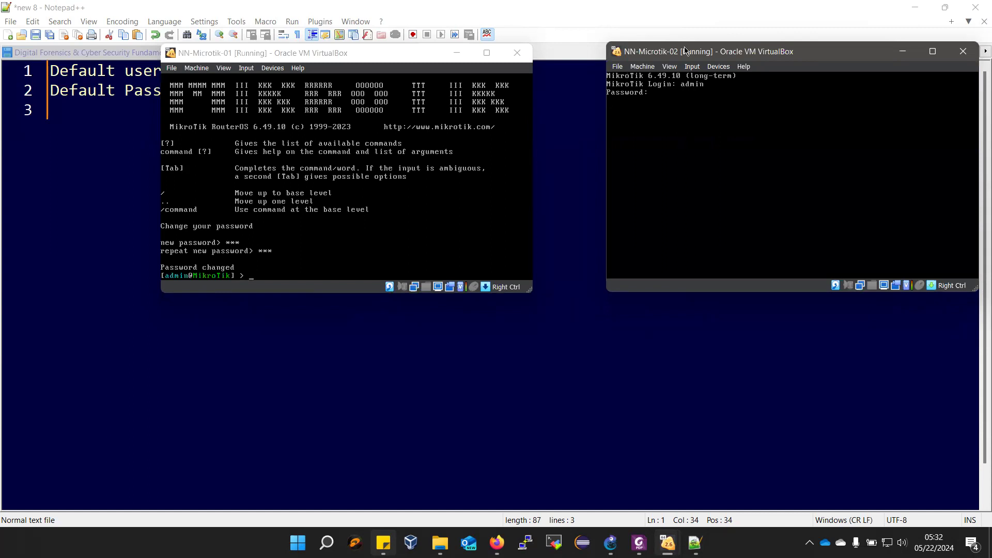
key("Return")
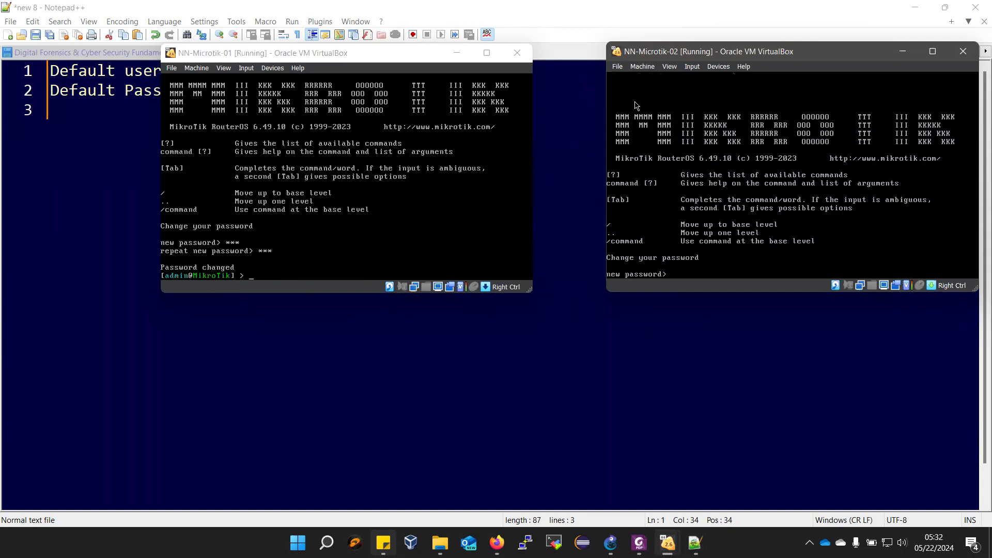
type("***")
key("Return")
type("***")
key("Return")
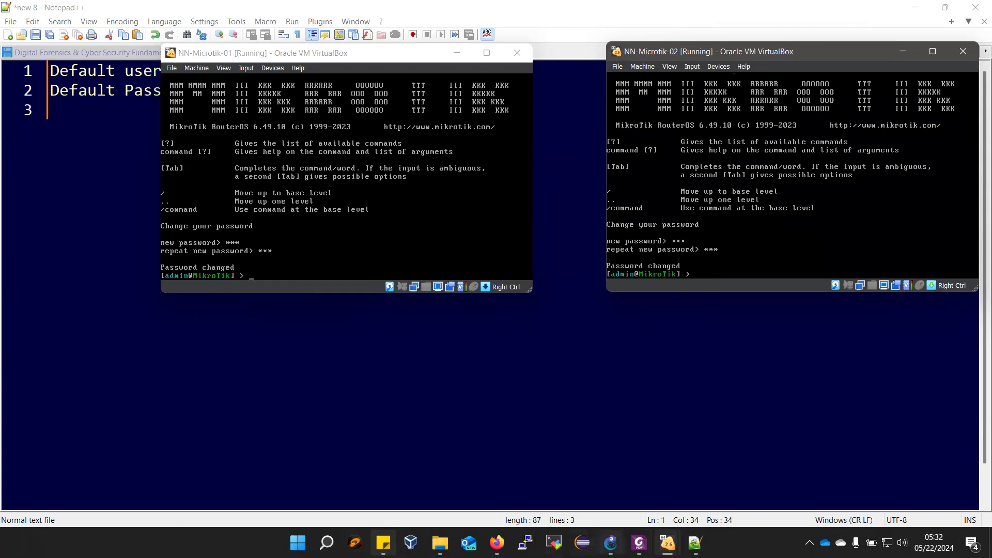
- Switch to the lab manual's Configuration Steps in Foxit PhantomPDF and bring the NN-Microtik-01 console in front of it
left_click(639, 542)
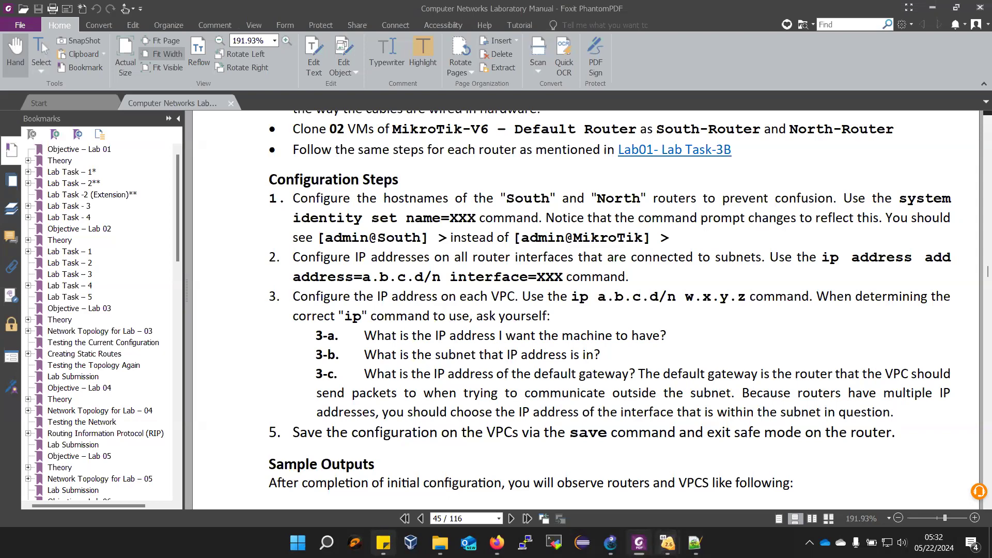
key("alt+Tab")
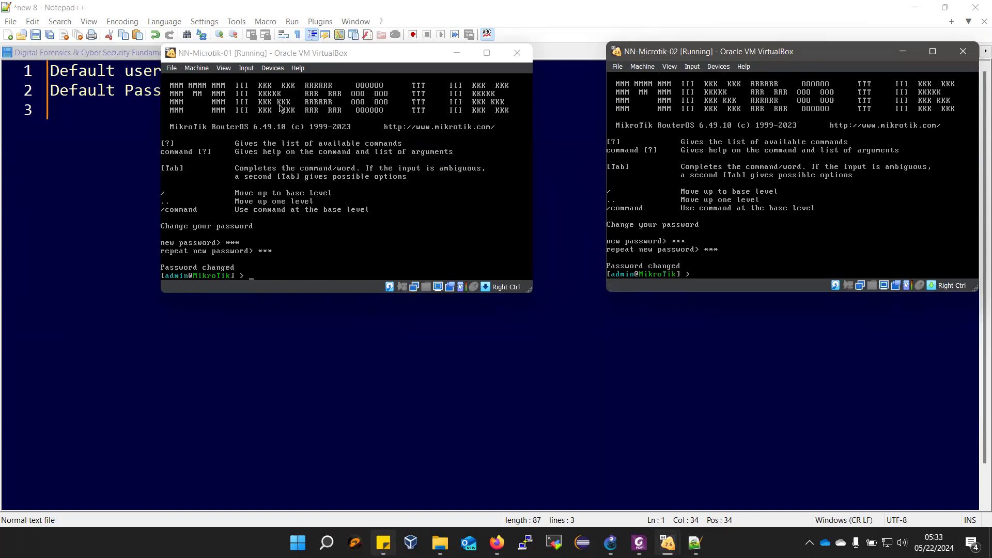
left_click(639, 542)
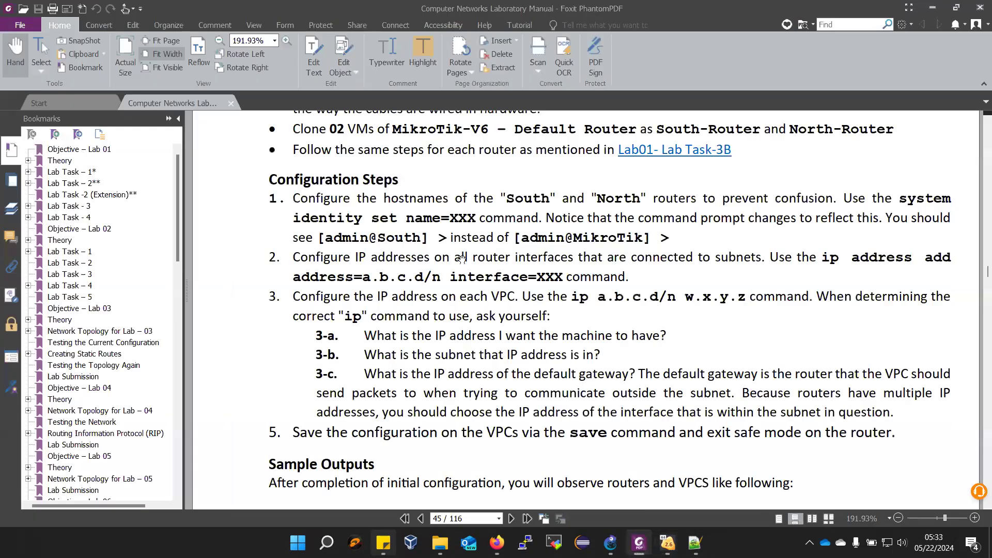
left_click(663, 546)
left_click(614, 486)
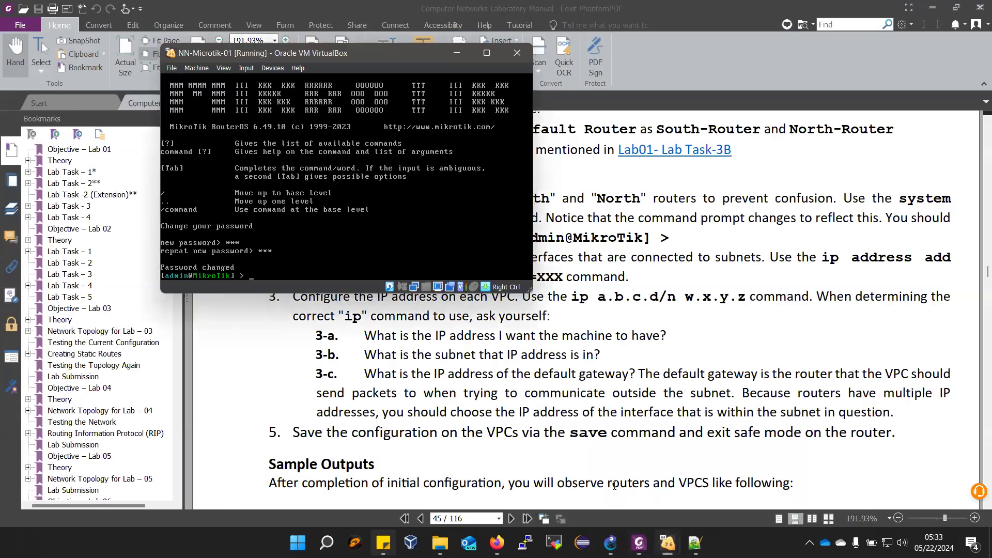
- Set the NN-Microtik-01 router's hostname with system identity set name=SOUTH, shifting its window slightly to uncover the manual text
type("system ")
type("identity set")
type(" sount")
key("BackSpace")
key("BackSpace")
key("BackSpace")
key("BackSpace")
key("BackSpace")
left_click_drag(315, 57, 273, 55)
type("name")
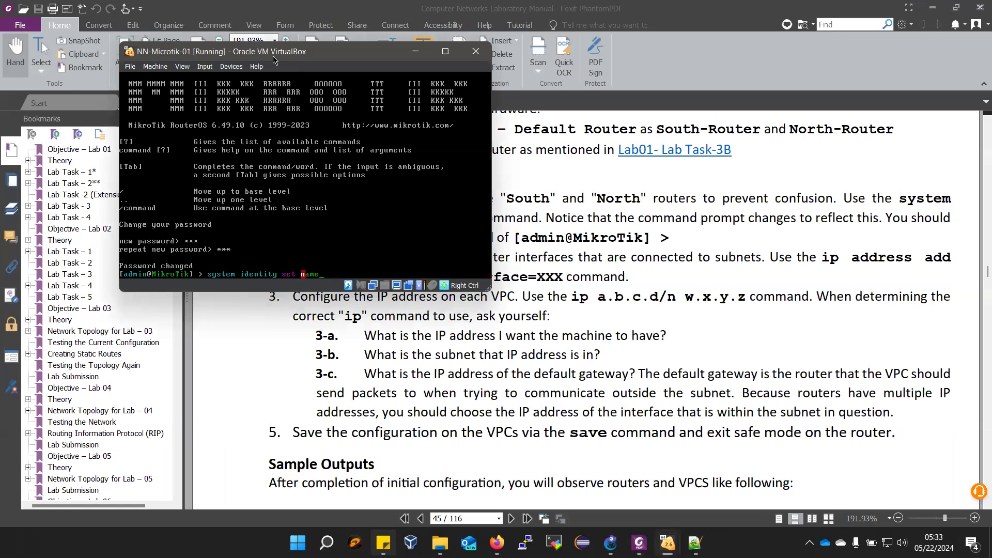
type("=SOUTH")
key("Return")
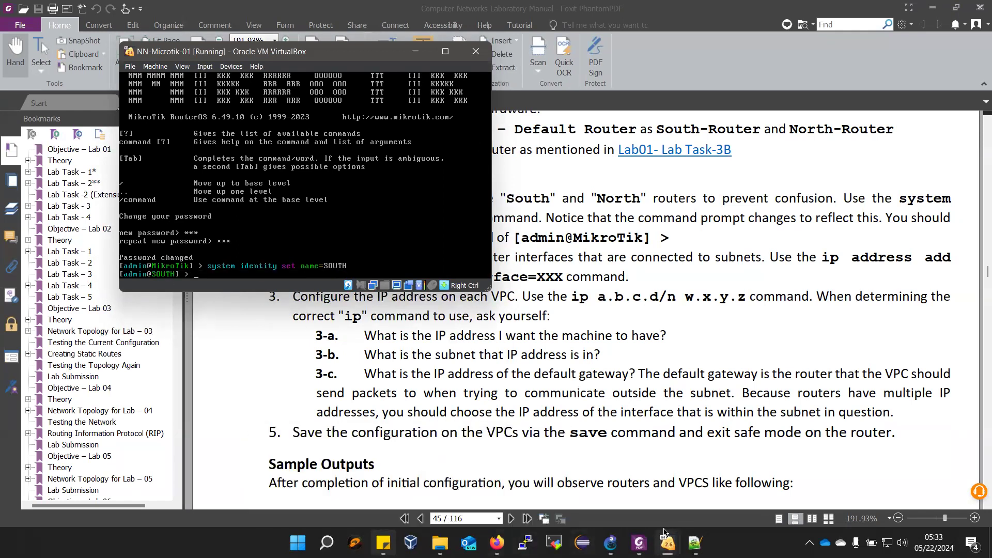
- Set the NN-Microtik-02 router's hostname with system identity set name=NORTH in its own console
mouse_move(667, 540)
left_click(731, 482)
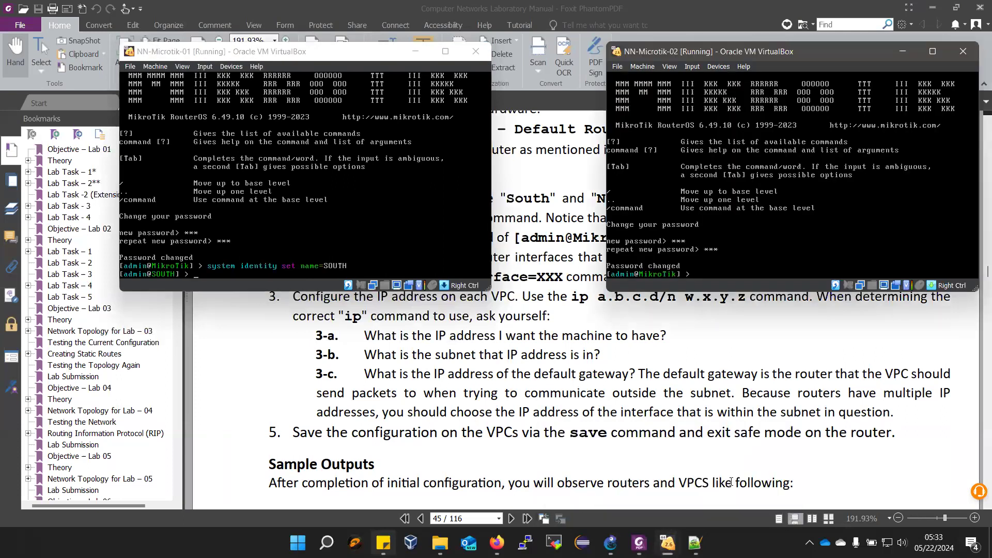
type("system identity set name=")
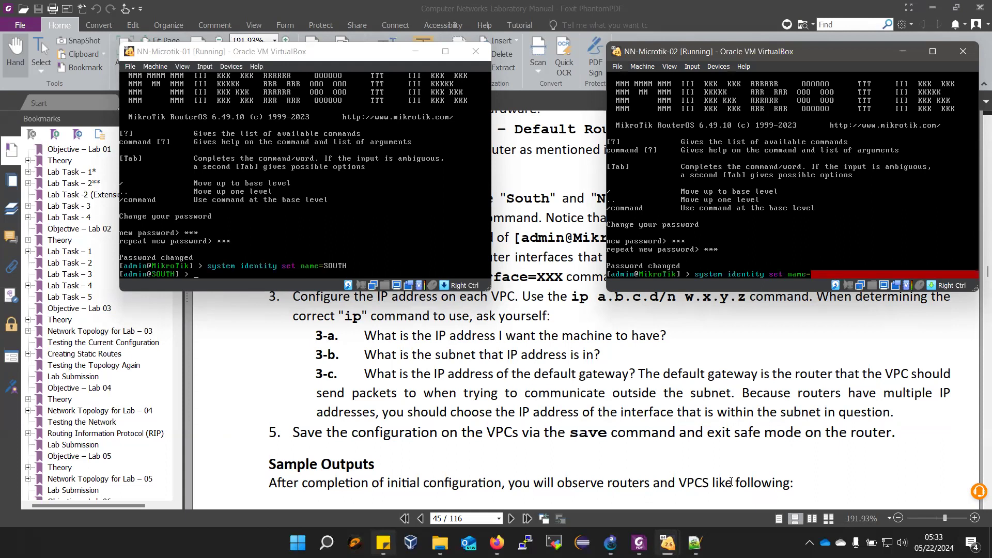
type("NOT")
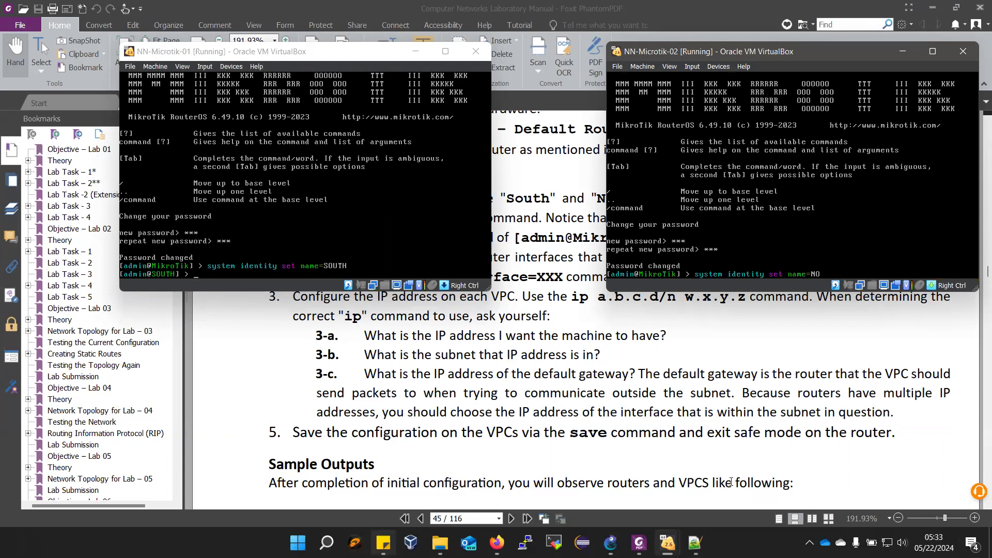
key("BackSpace")
type("RTH")
key("Return")
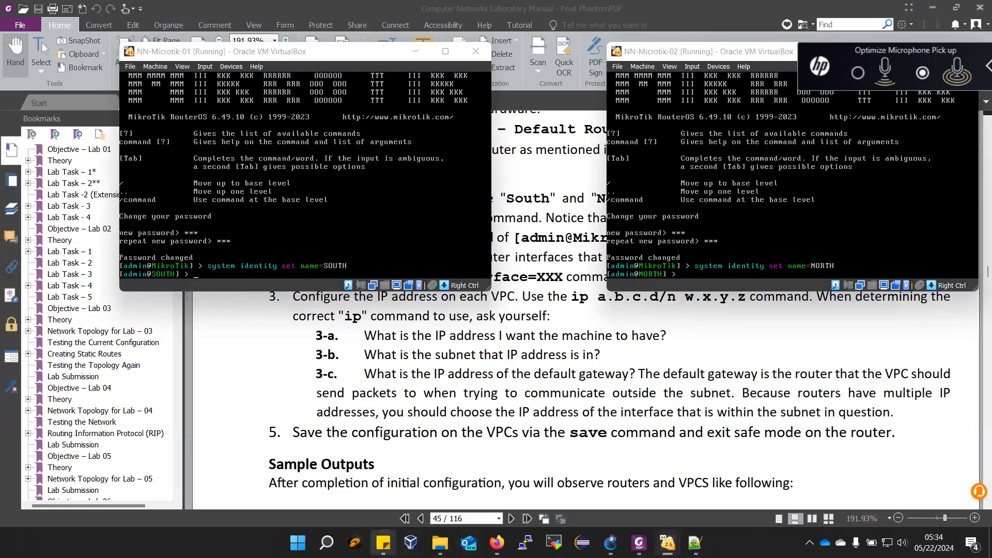
- Return to the lab manual and review the expected hostname prompt and the Network Topology for Lab – 03 diagram
left_click(330, 497)
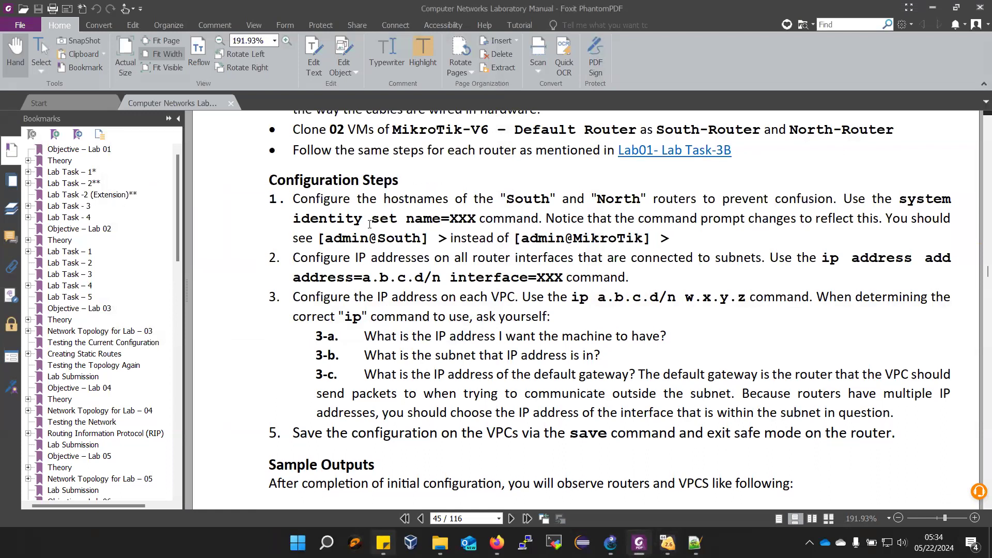
left_click_drag(326, 240, 448, 240)
left_click(566, 241)
scroll(646, 324, "up", 3)
scroll(647, 325, "up", 6)
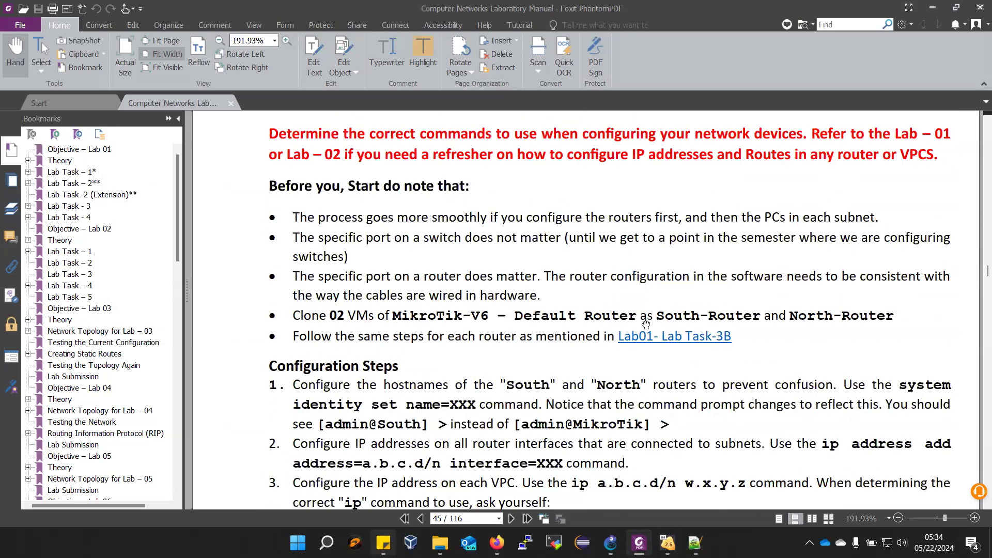
scroll(646, 325, "up", 15)
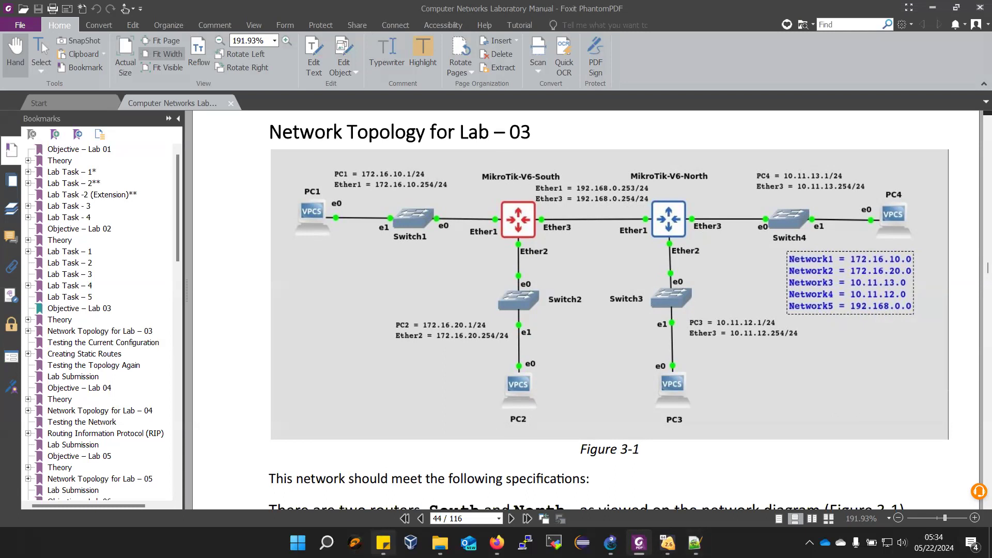
- Bring the SOUTH router's console over the manual and assign address 172.16.10.254/24 to interface ether1 with ip address add
mouse_move(668, 543)
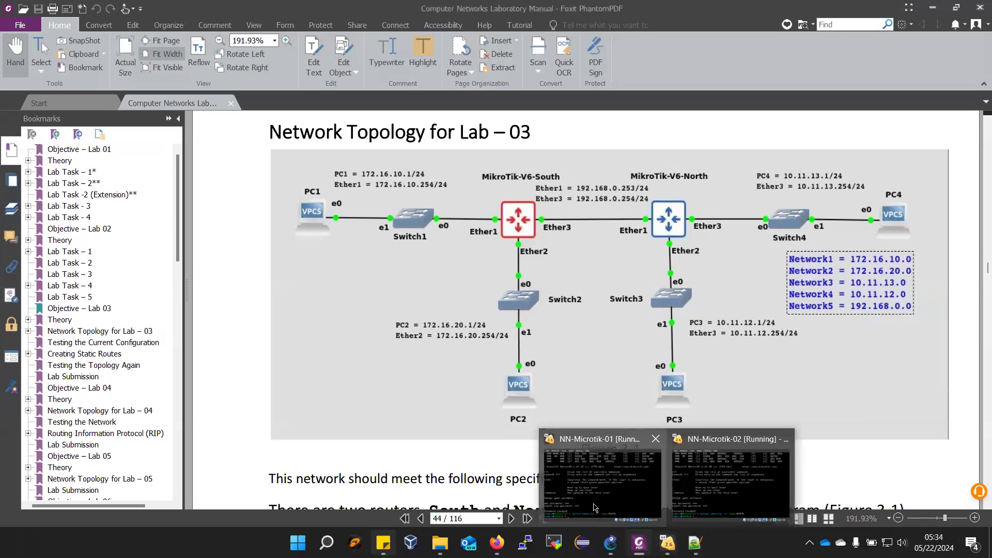
left_click(594, 508)
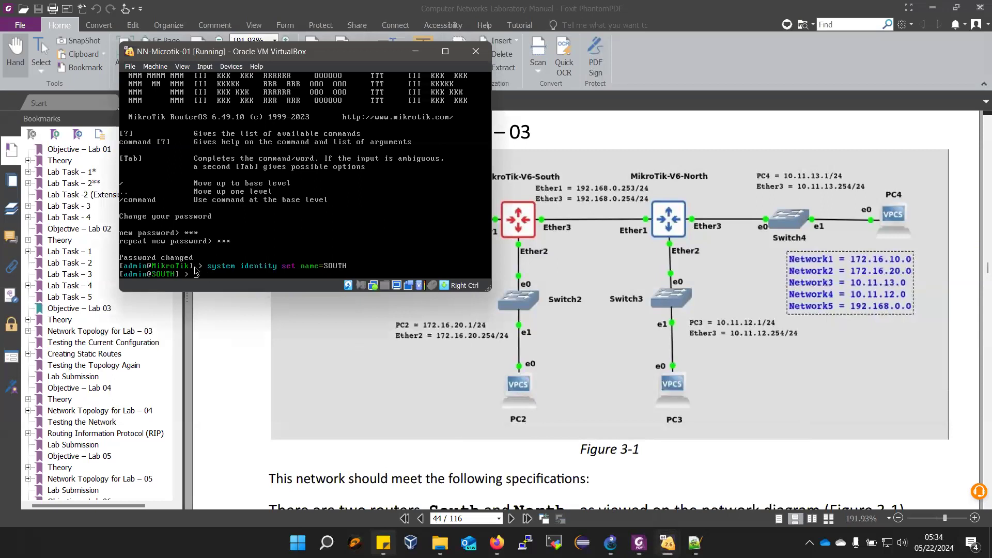
scroll(405, 436, "down", 1)
scroll(405, 437, "up", 3)
scroll(405, 437, "down", 12)
scroll(406, 440, "up", 1)
scroll(408, 445, "down", 8)
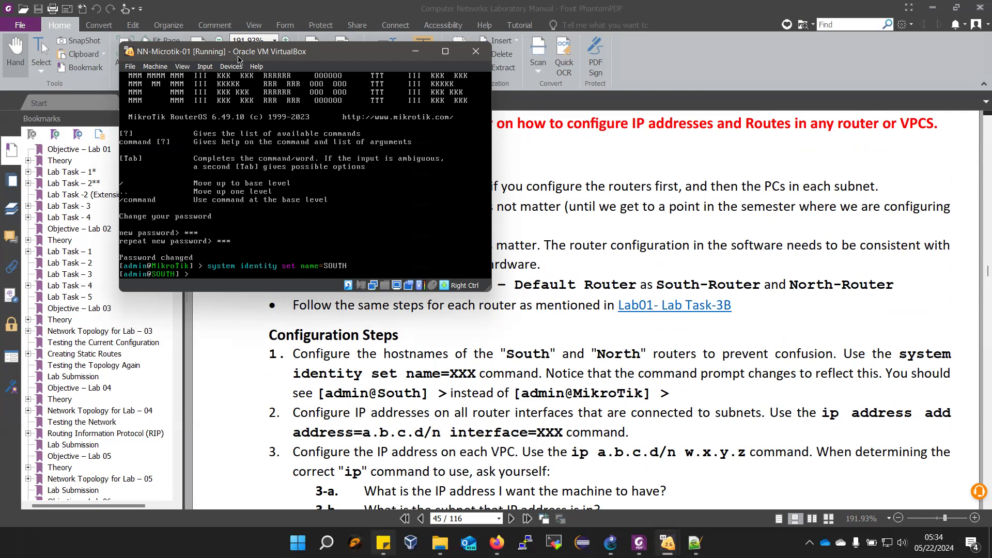
type("p address add ad")
key("Tab")
type(".10.254")
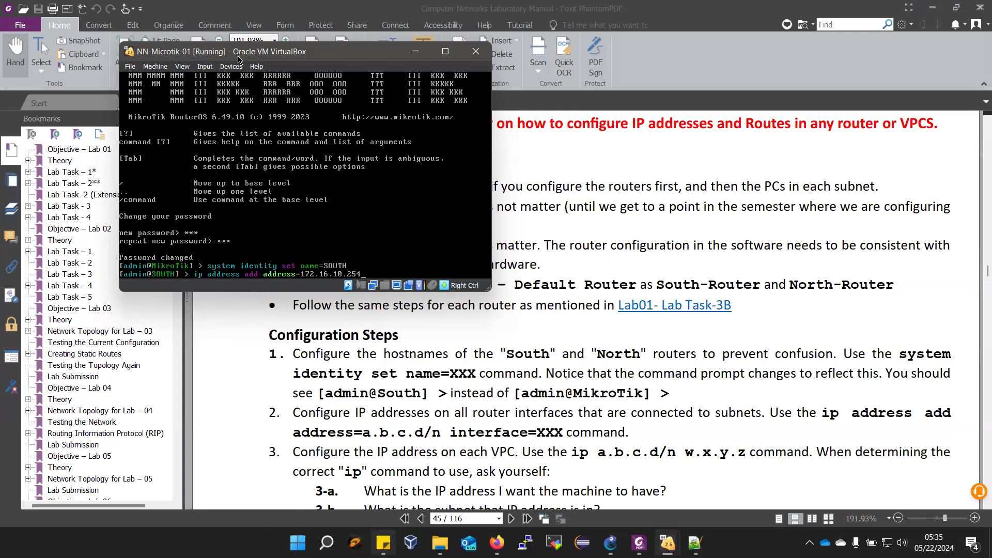
type("/24 interface=ether1")
key("Return")
- Assign address 172.16.20.254/24 to interface ether2 on the SOUTH router by reusing the previous ip address add command
key("Up")
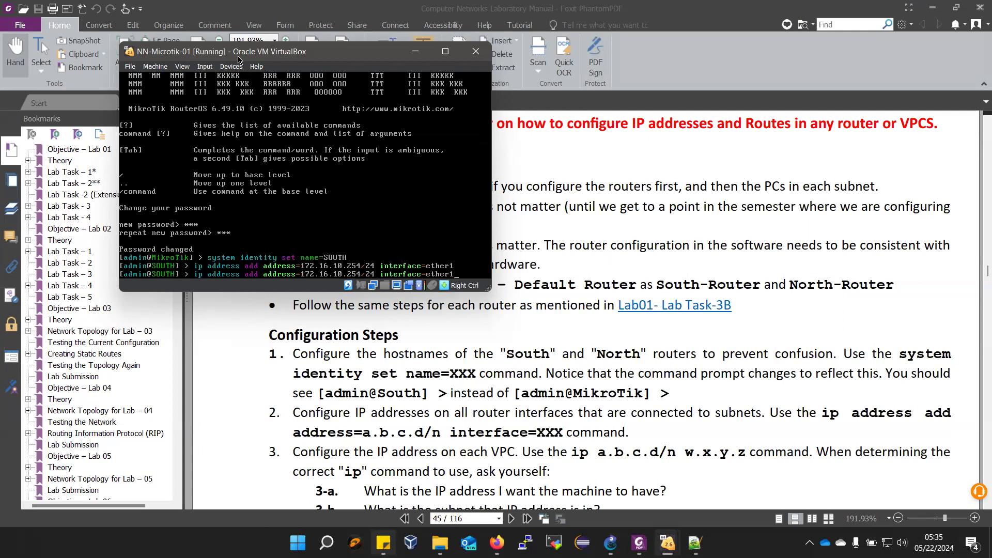
type("2")
key("BackSpace")
type("2")
key("Return")
- Assign address 192.168.0.254/24 to interface ether3 on the SOUTH router by reusing the previous ip address add command
key("Up")
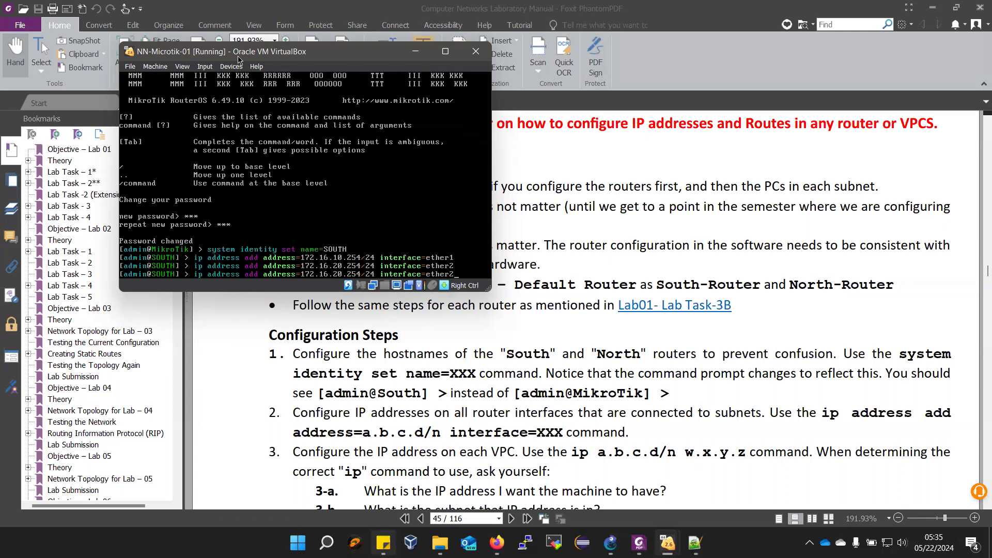
key("BackSpace")
type("3")
key("BackSpace")
key("BackSpace")
key("BackSpace")
key("BackSpace")
key("BackSpace")
key("BackSpace")
key("BackSpace")
key("BackSpace")
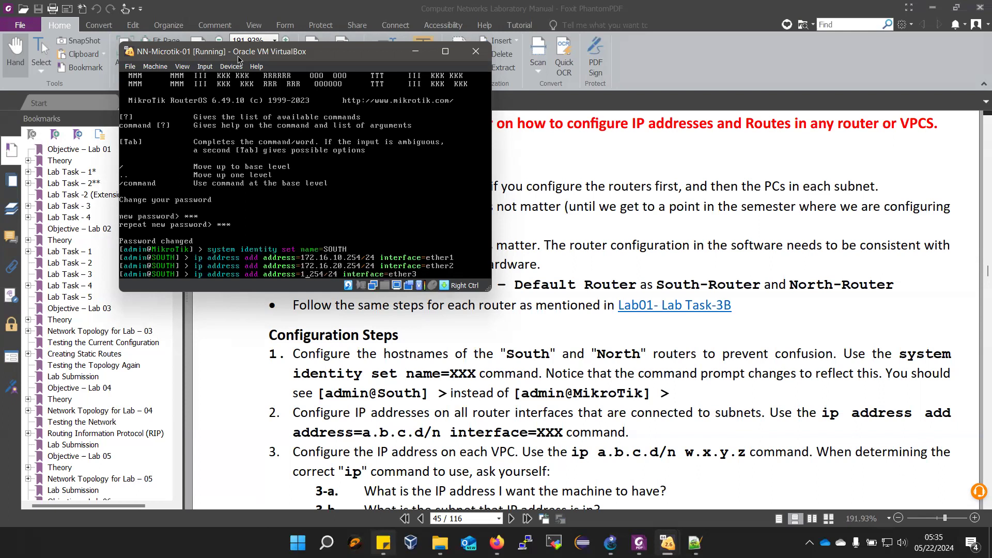
type("92.168.")
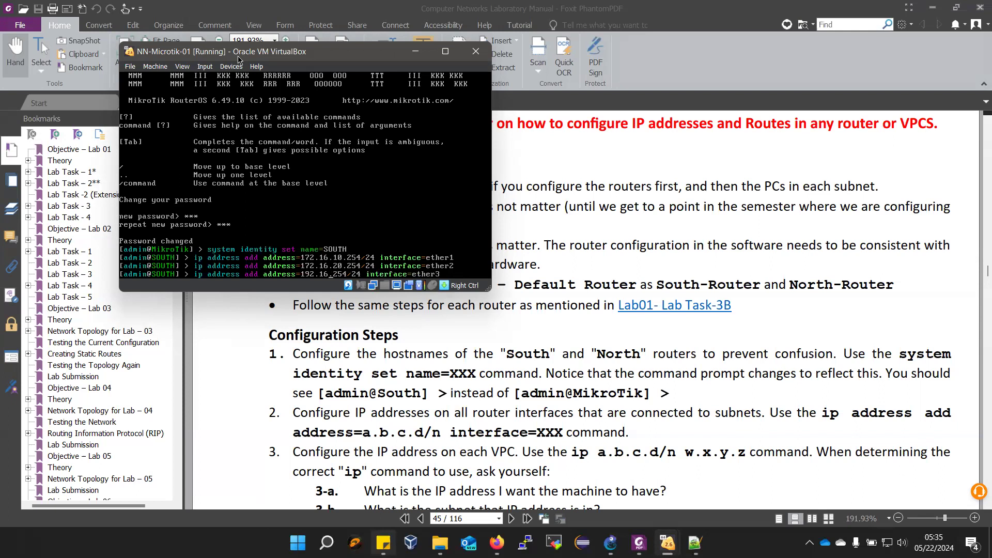
type("0")
key("Return")
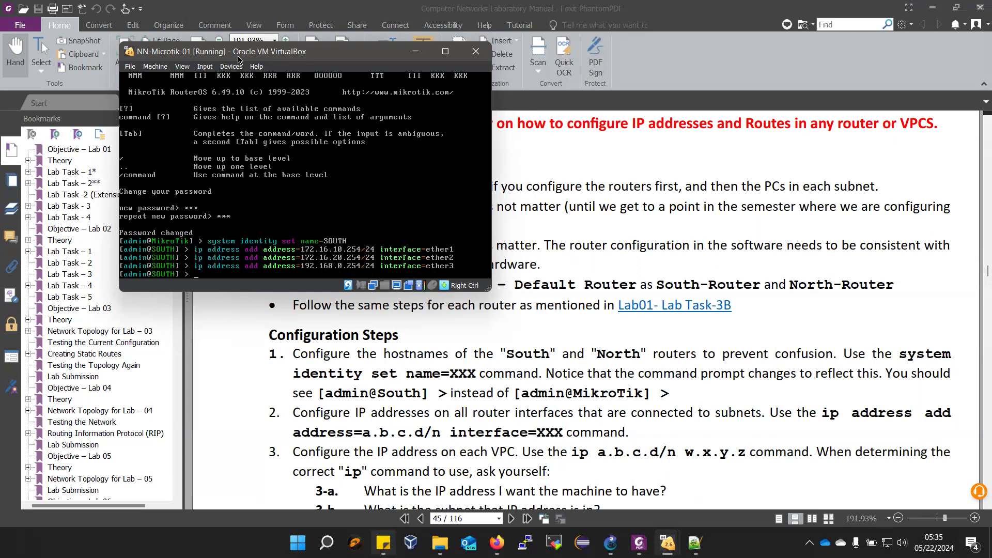
- List the SOUTH router's configured interface addresses with ip address print
type("ip ad")
key("Tab")
key("Return")
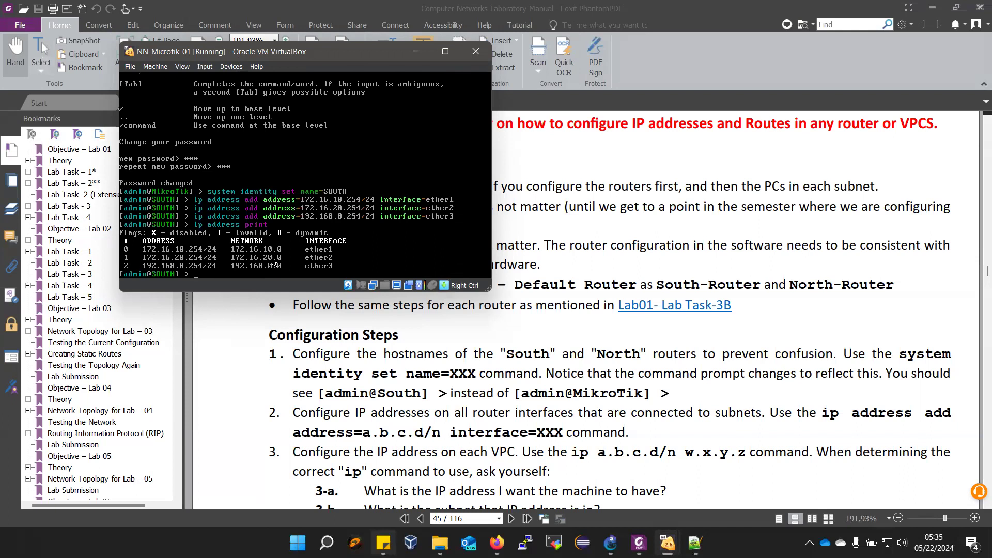
- Show the Lab 03 topology diagram beside the SOUTH console, moving the console off the router links to compare the addresses
left_click(623, 363)
scroll(625, 359, "up", 5)
scroll(625, 359, "up", 10)
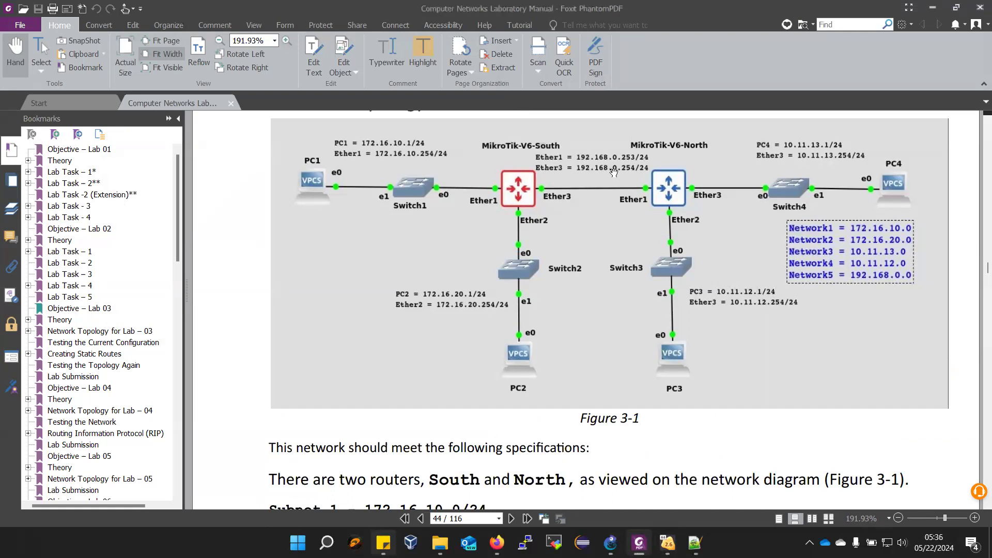
mouse_move(667, 543)
left_click(606, 501)
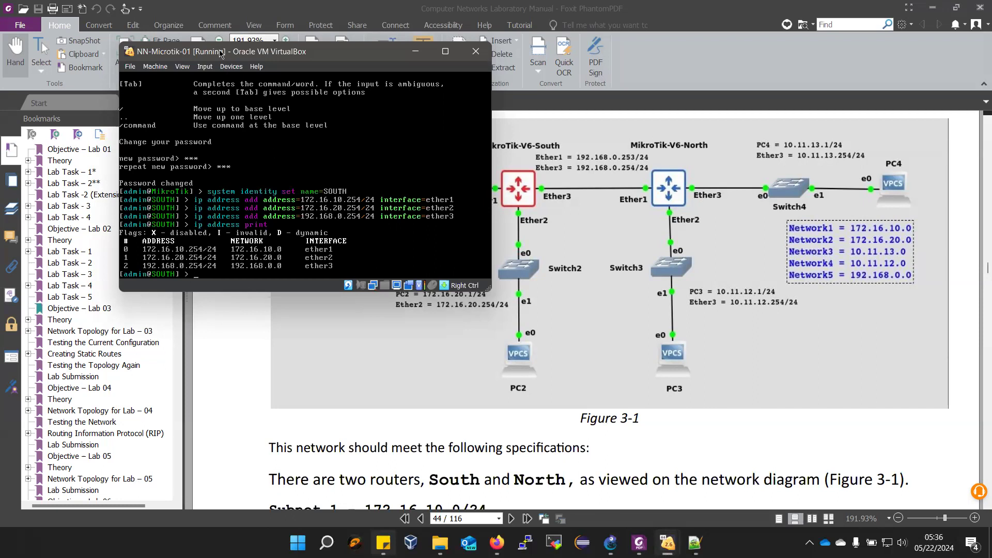
left_click_drag(218, 53, 135, 48)
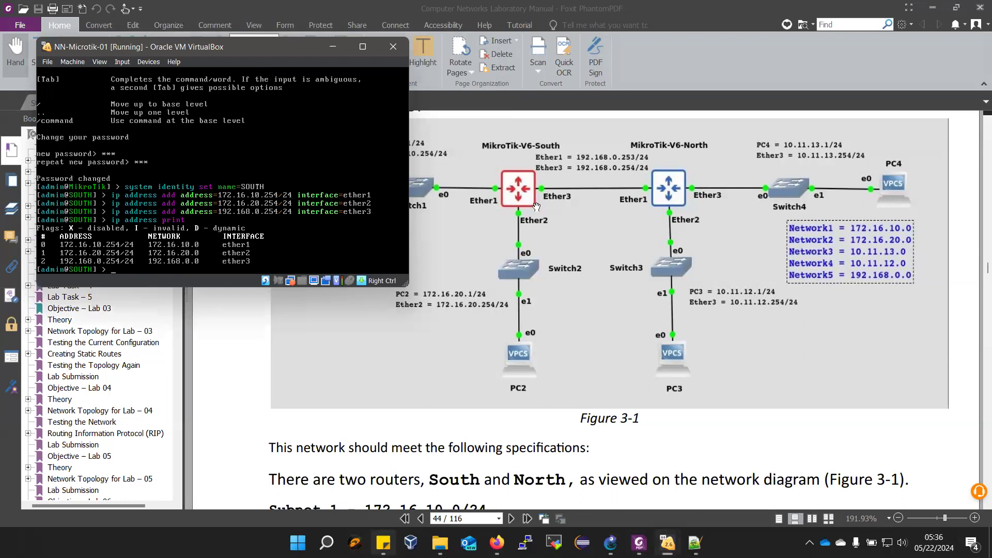
mouse_move(695, 542)
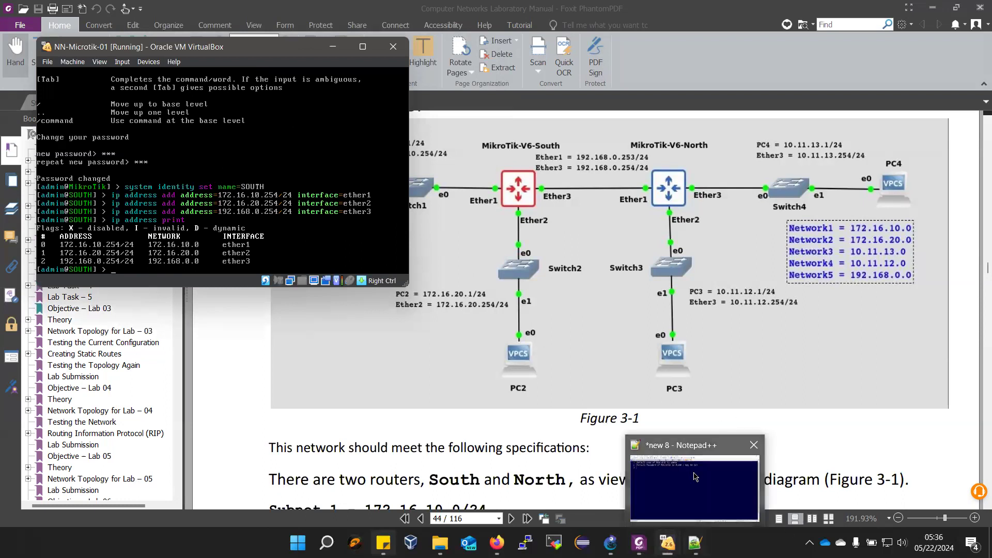
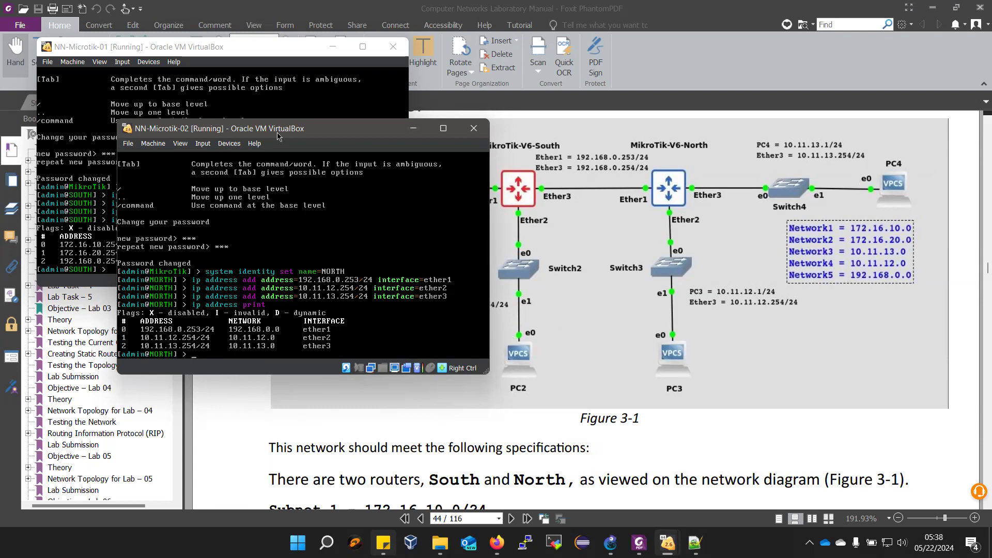
- Place the NORTH router console beside the SOUTH console so both address lists can be compared
left_click_drag(278, 135, 685, 41)
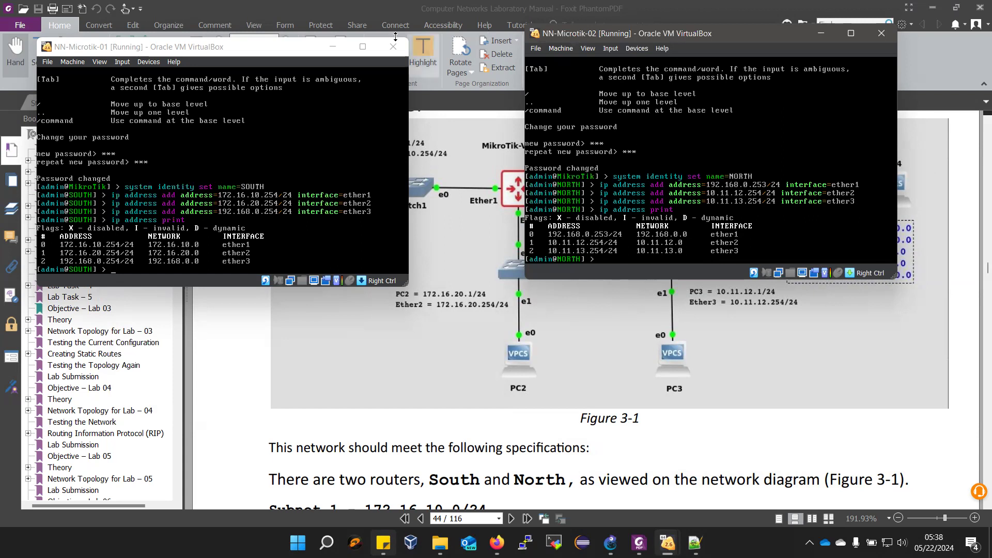
left_click(303, 47)
left_click(587, 38)
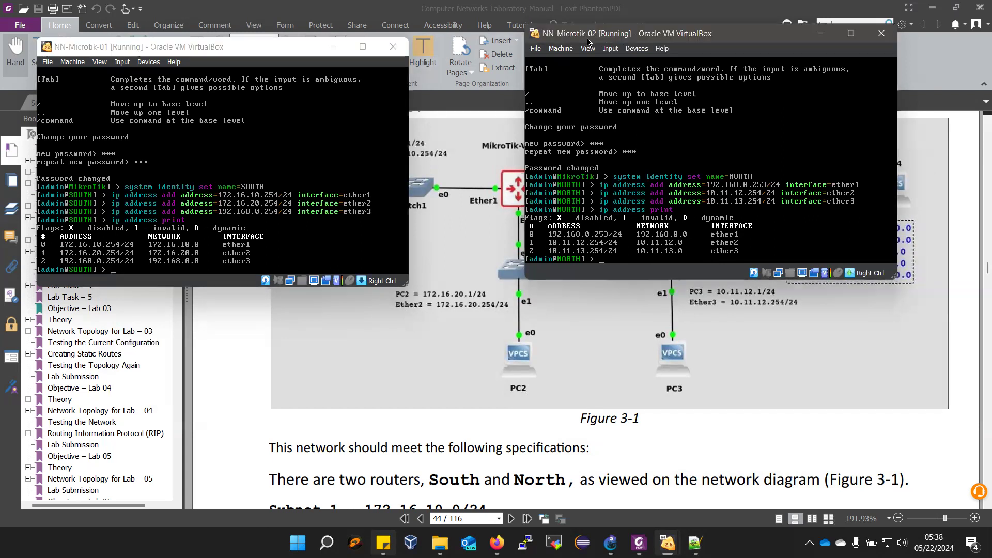
left_click_drag(587, 42, 673, 46)
mouse_move(611, 543)
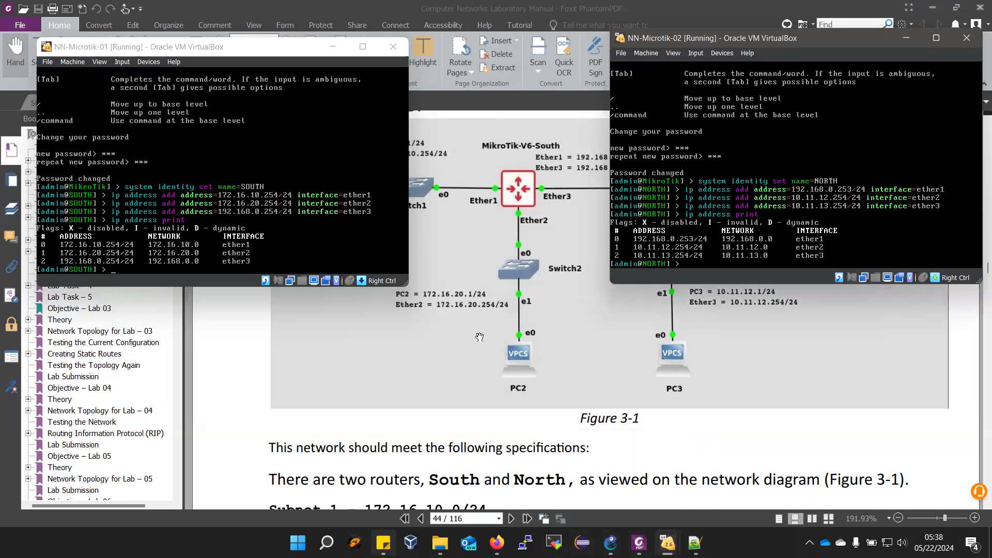
- Read the lab manual's configuration steps and sample outputs, comparing the sample router addresses with the SOUTH and NORTH consoles
scroll(479, 337, "down", 15)
scroll(474, 380, "down", 5)
scroll(401, 479, "down", 1)
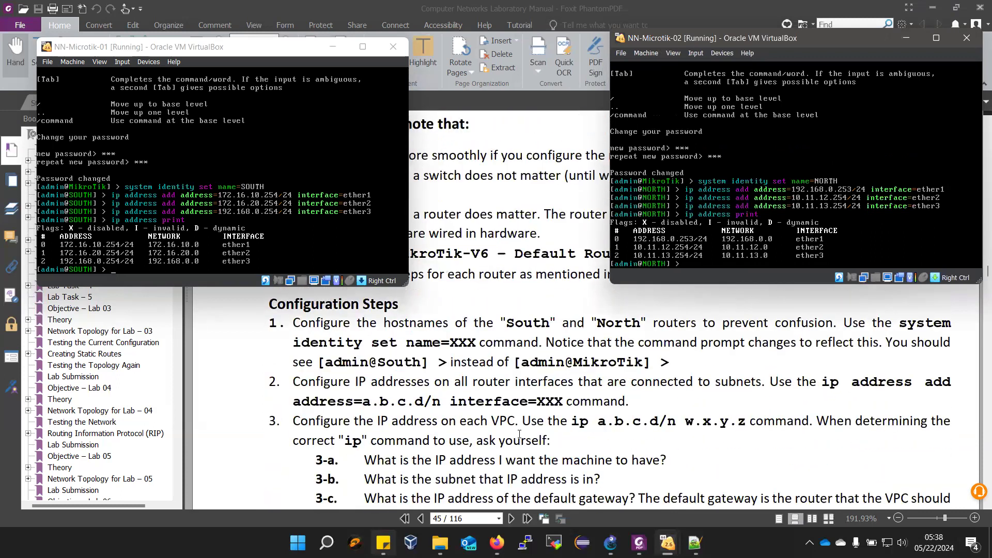
scroll(519, 434, "down", 3)
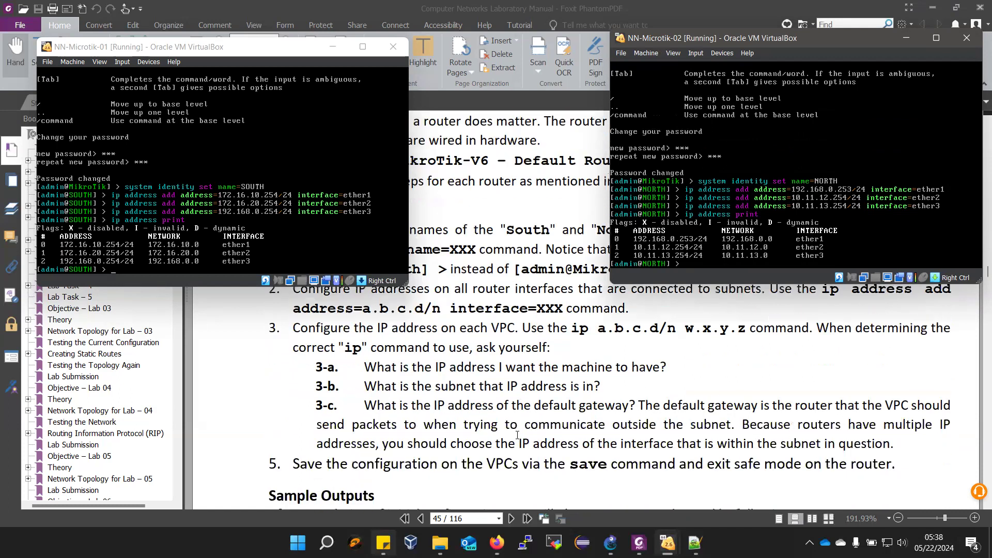
scroll(515, 437, "down", 10)
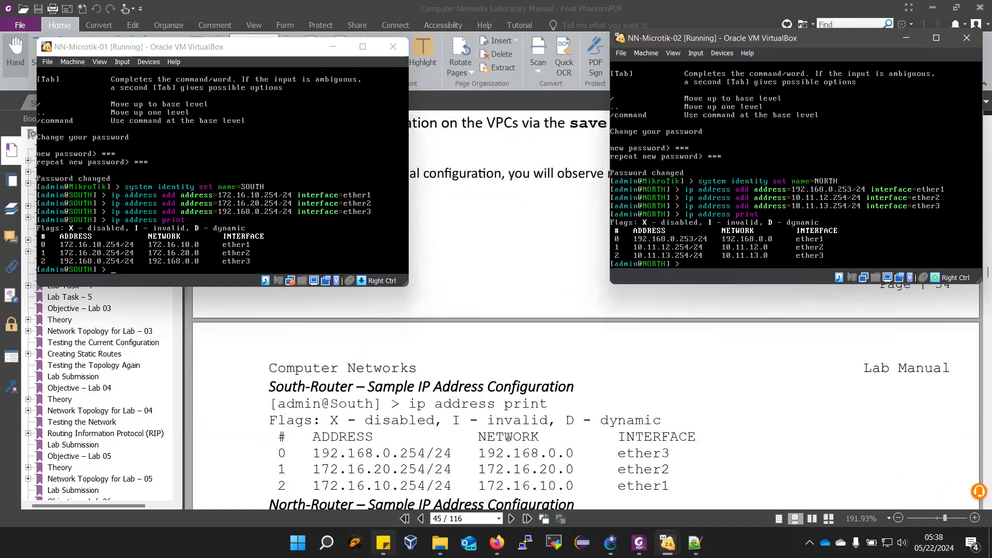
scroll(508, 437, "down", 9)
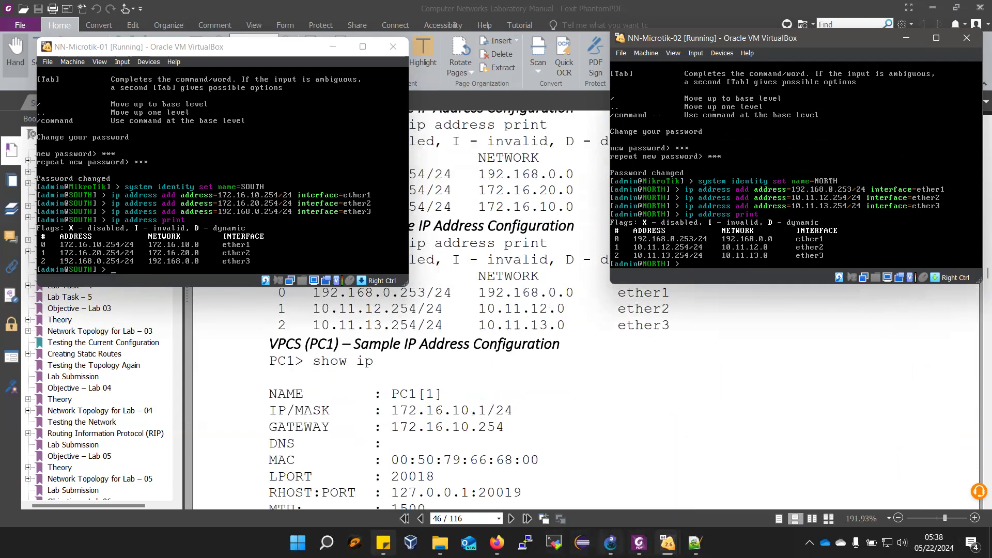
- Switch to GNS3 and open the console sessions for all nodes of the Lab 03 topology
left_click(611, 542)
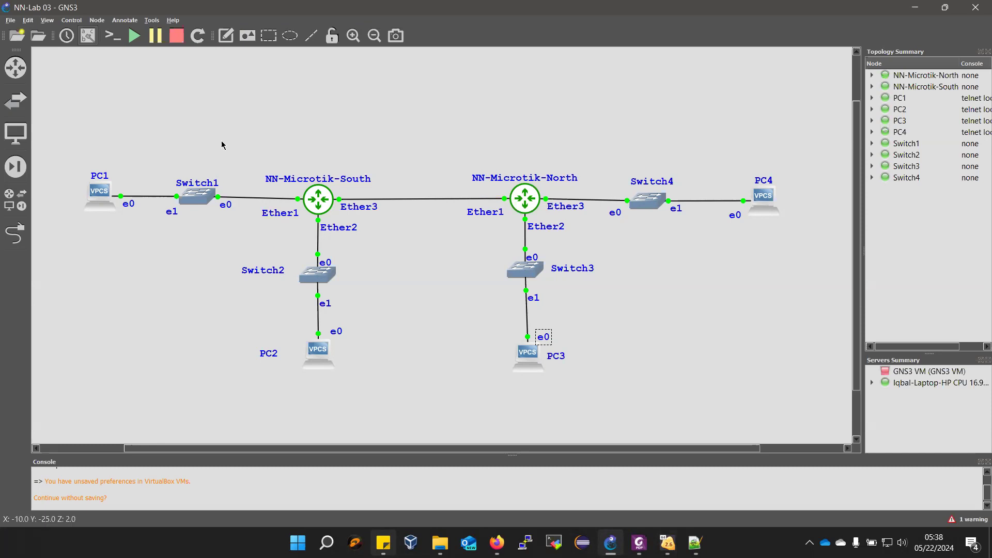
left_click(116, 40)
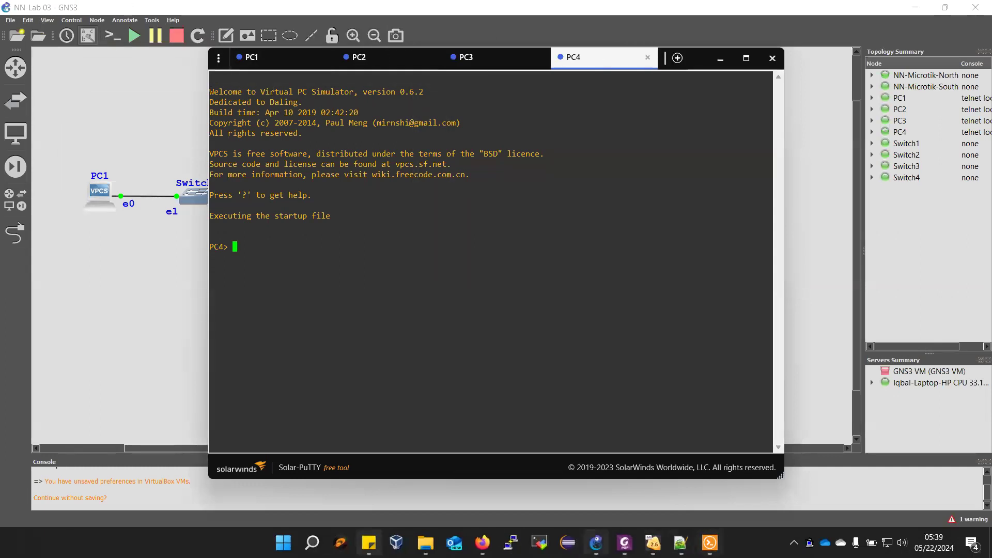
- Switch to the lab manual in Foxit and find the Lab 03 topology diagram with the PC and gateway addresses
left_click(624, 542)
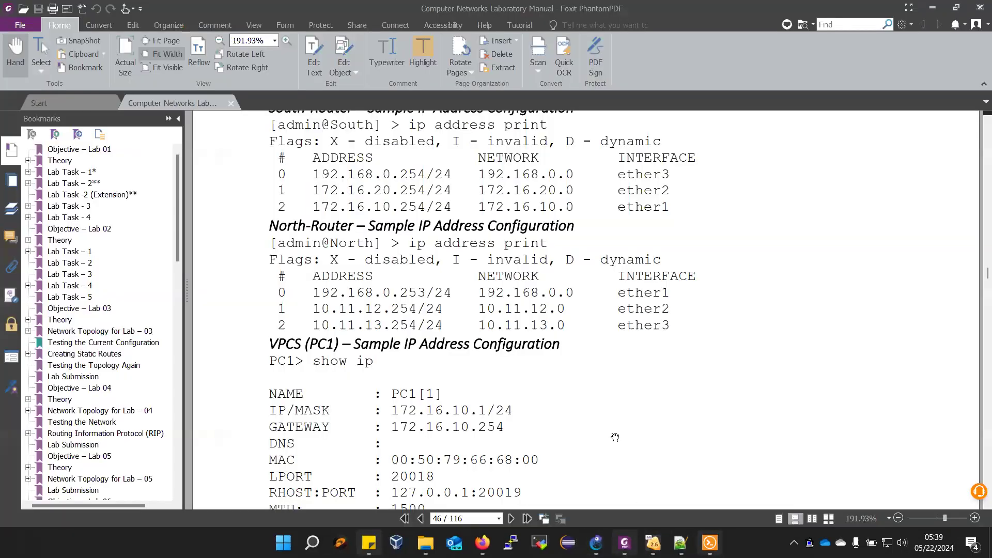
scroll(600, 412, "up", 15)
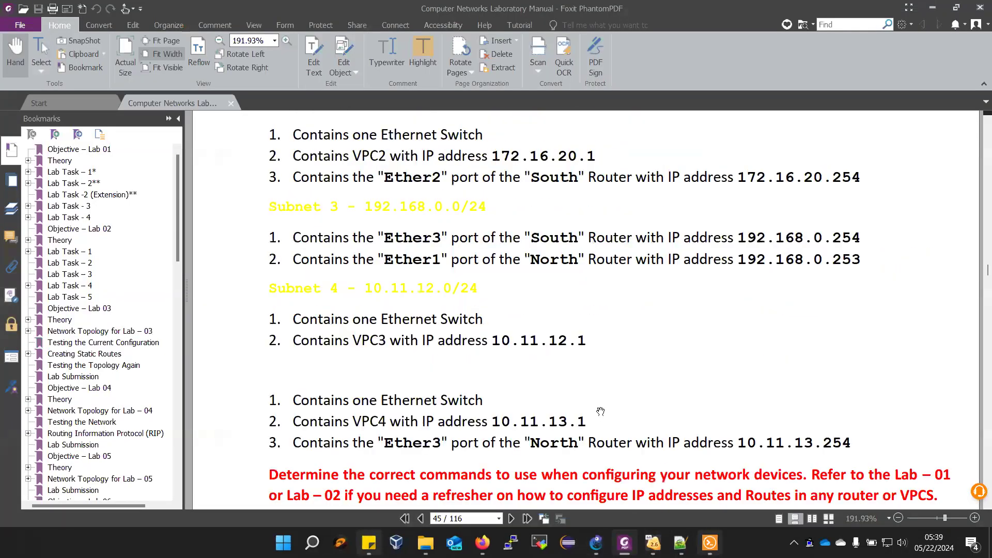
scroll(601, 412, "up", 8)
scroll(600, 412, "up", 5)
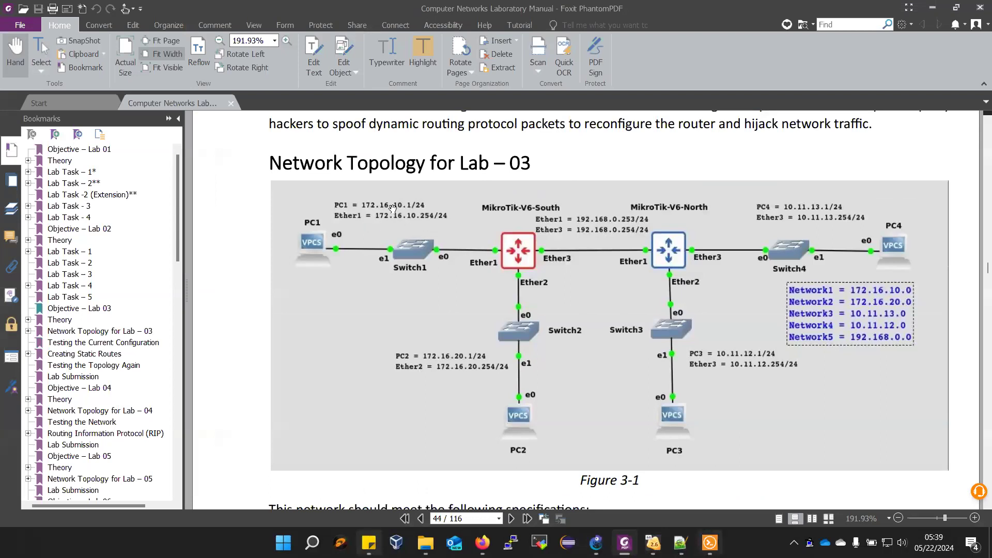
- In the Solar-PuTTY console, give PC1 the address 172.16.10.1/24 with gateway 172.16.10.254 and show its IP settings
mouse_move(710, 542)
left_click(697, 513)
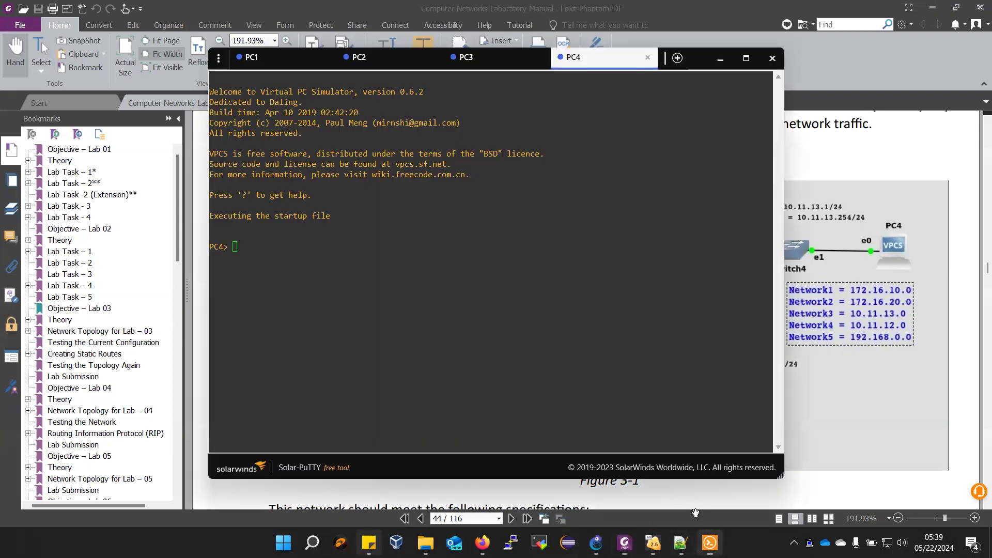
left_click(260, 66)
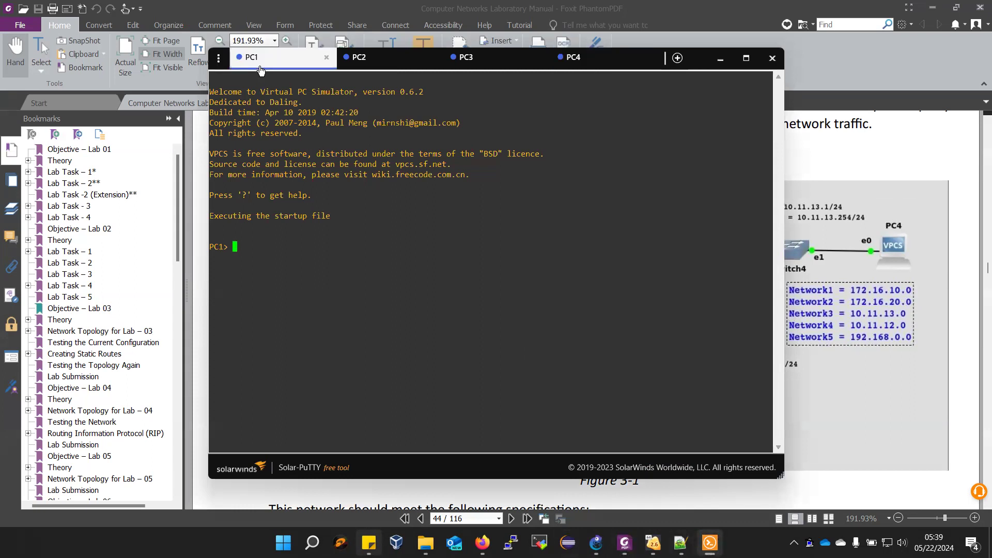
type("ip 172.16.10.1/24 172")
type(".16.10.254")
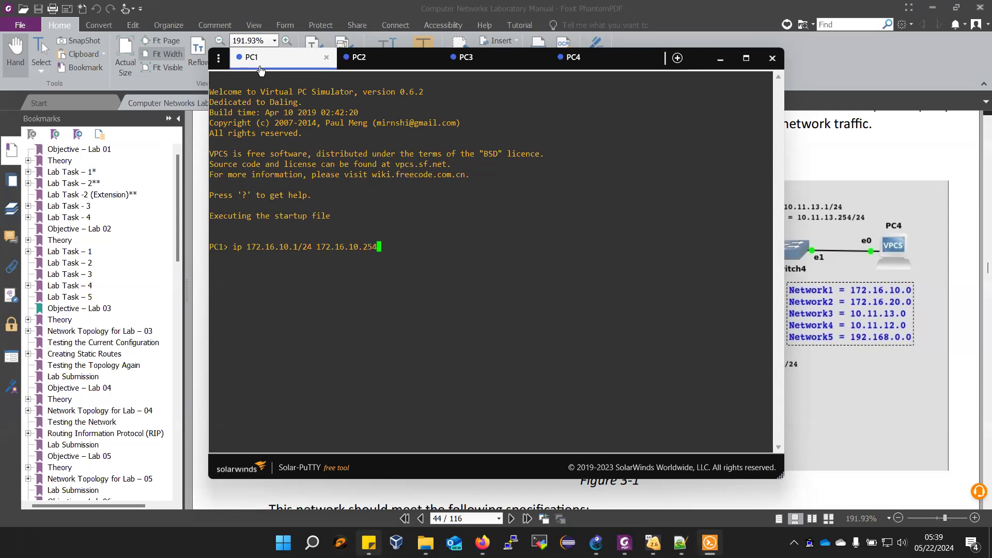
key("Return")
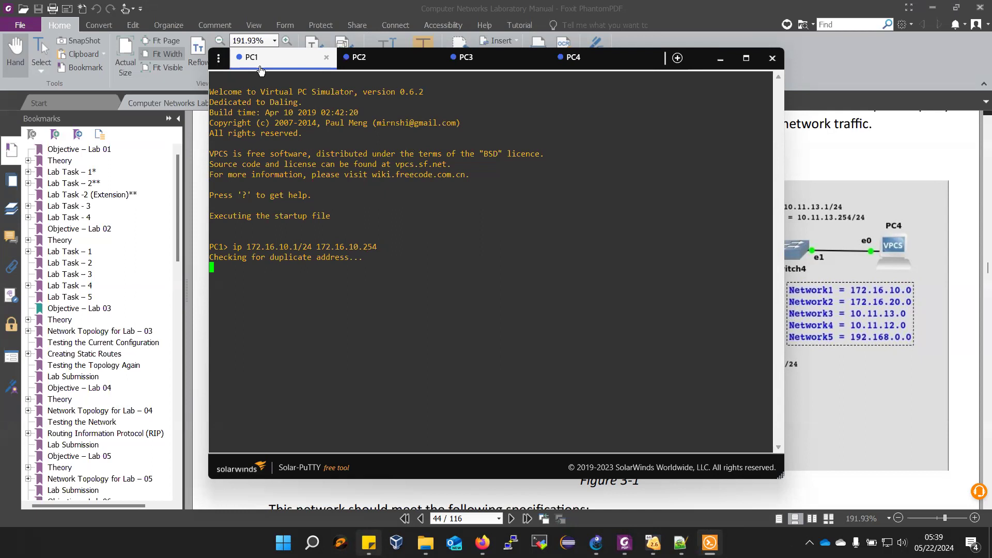
type("sh ip")
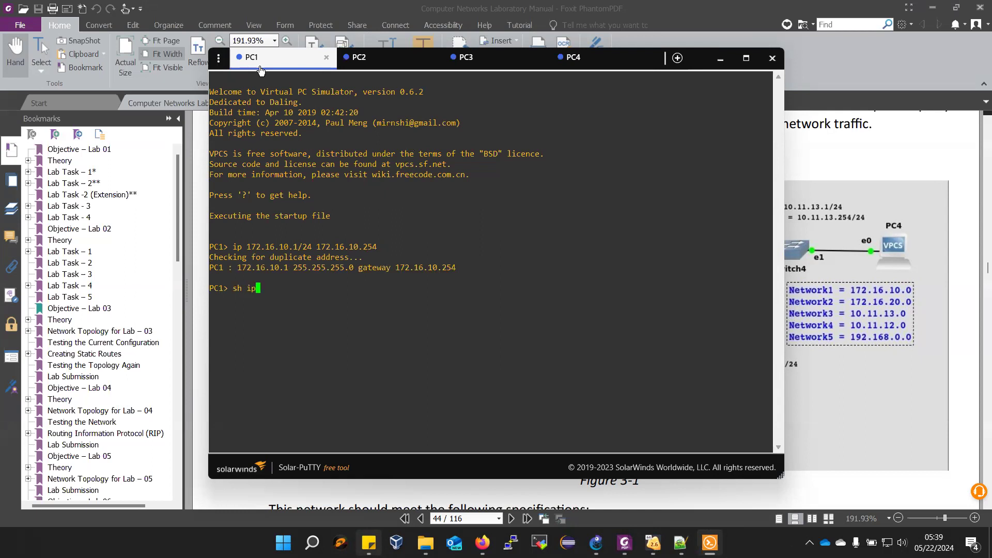
key("Return")
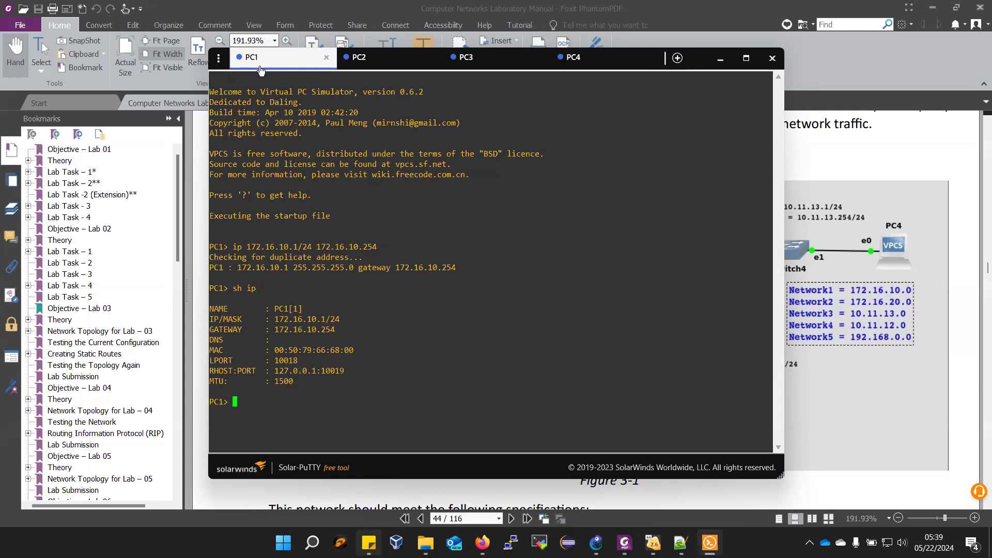
- Give PC2 the address 172.16.20.1/24 with gateway 172.16.20.254 and show its IP settings
left_click(365, 66)
type("ip 172.16.20.1/24 ")
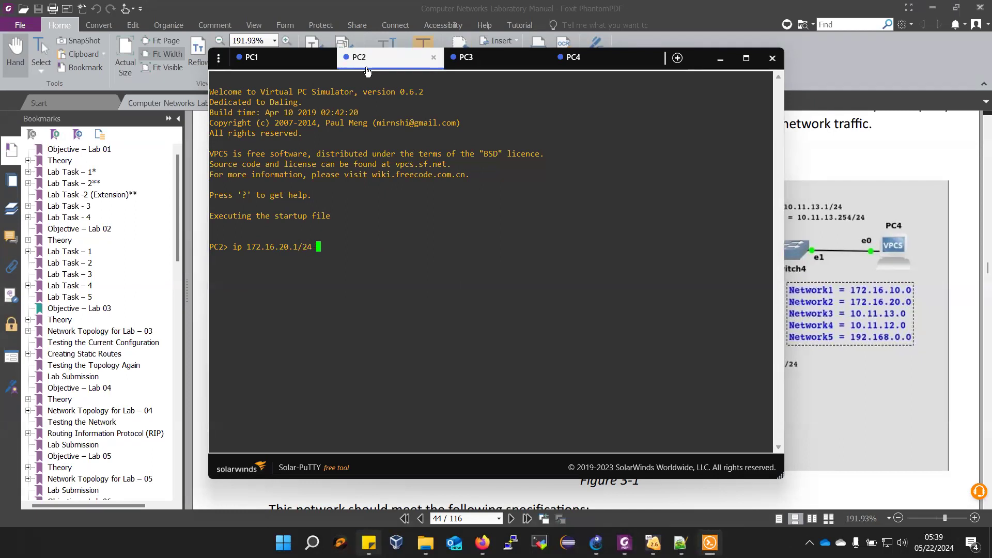
type("172.16.20.254")
key("Return")
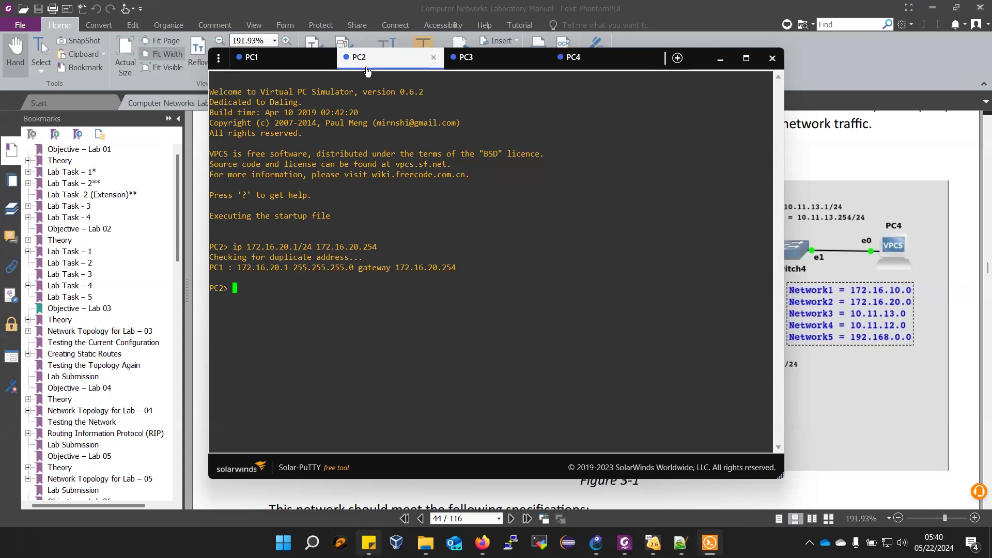
type("sh ip")
key("Return")
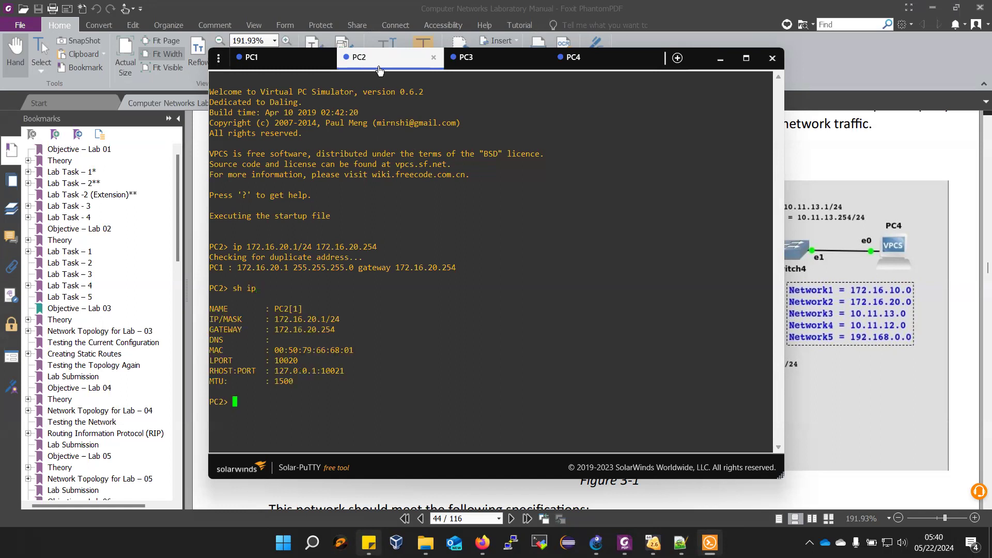
- Give PC3 the address 10.11.12.1/24 with gateway 10.11.12.254 and show its IP settings
left_click(494, 61)
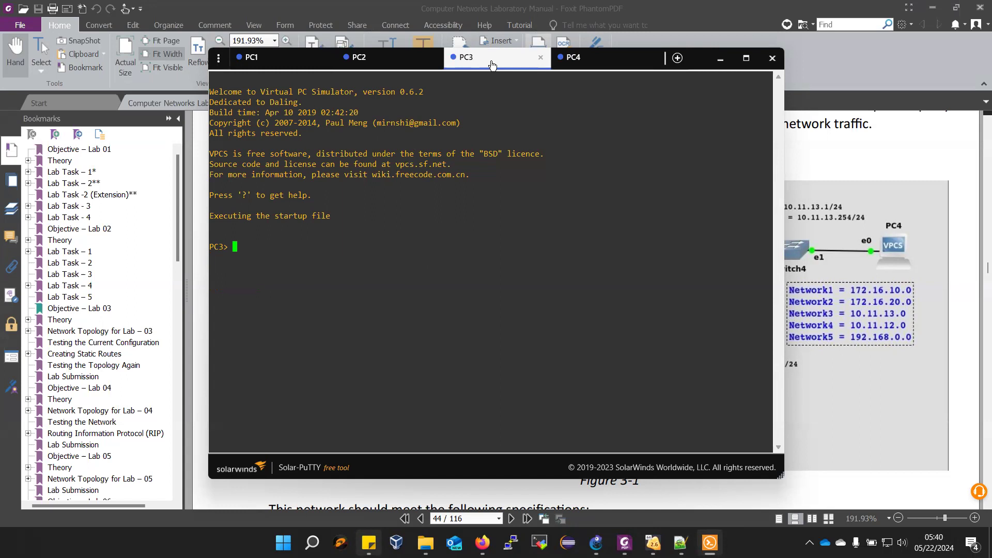
type("ip 10.11.12.1/24 10.11.12.254")
key("Return")
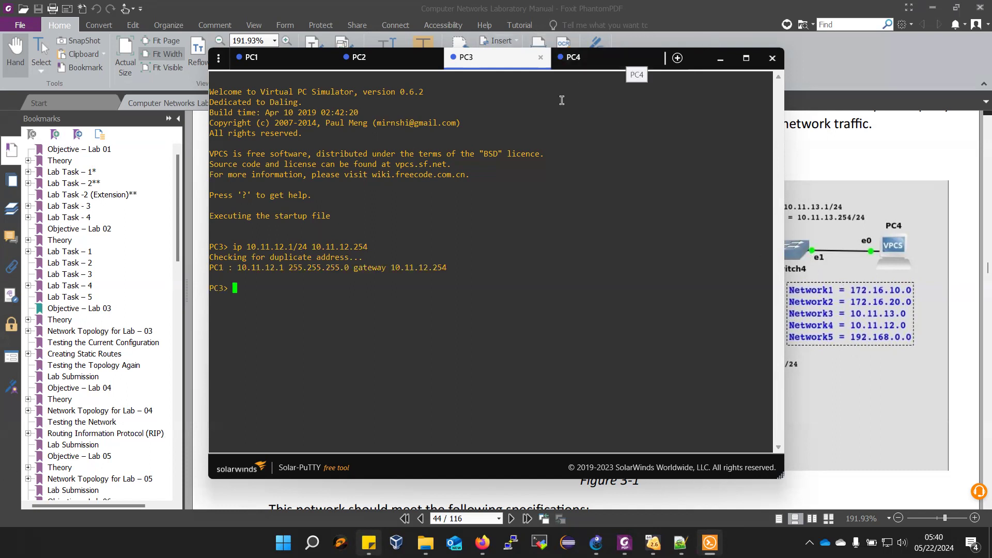
type("sh ip")
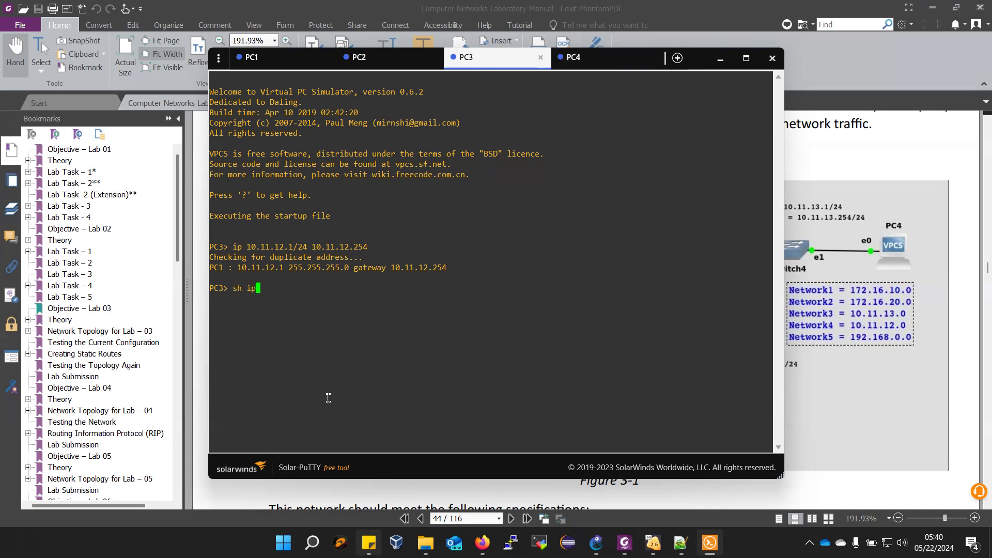
key("Return")
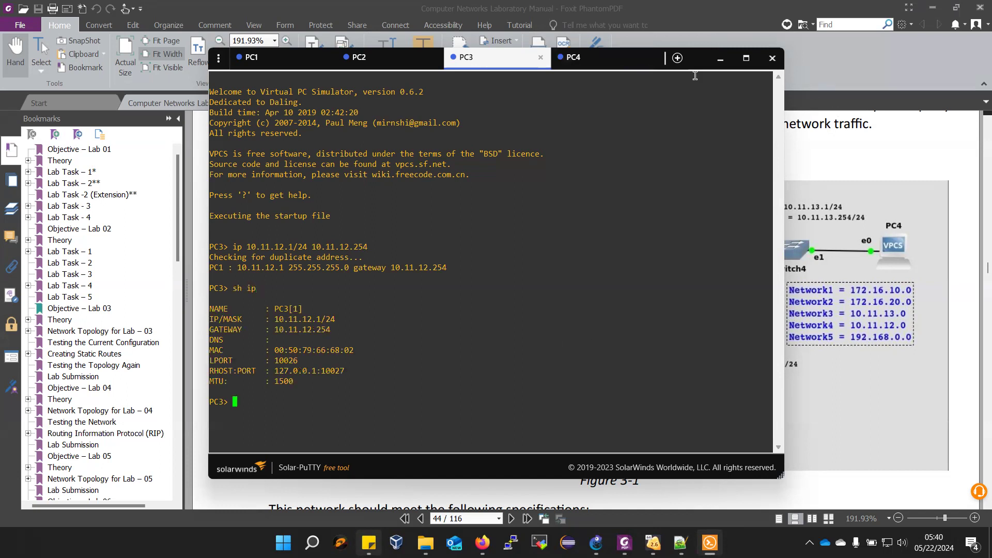
- Give PC4 the address 10.11.13.1/24 with gateway 10.11.13.254
left_click(583, 58)
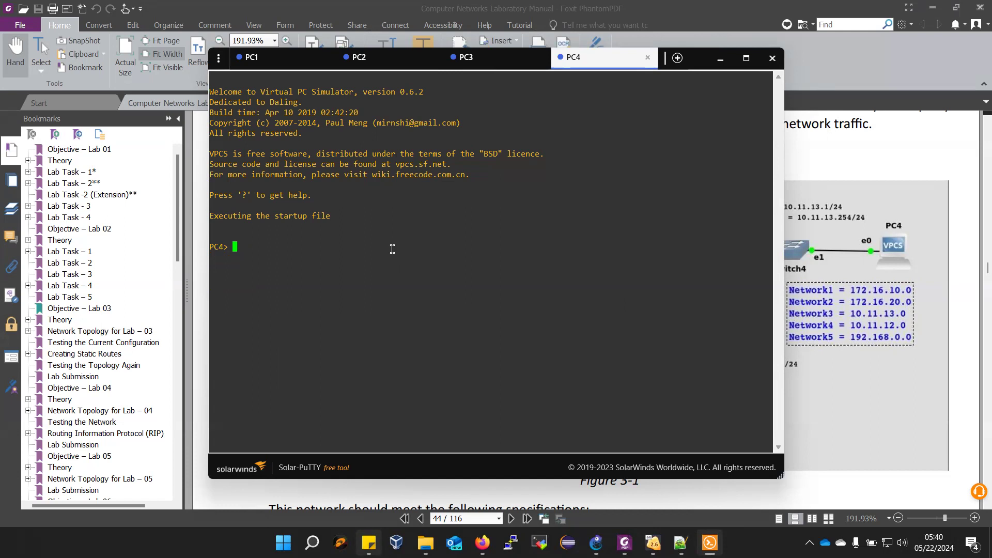
type("ip 10.11.13.1/24 10.11.13.254")
key("Return")
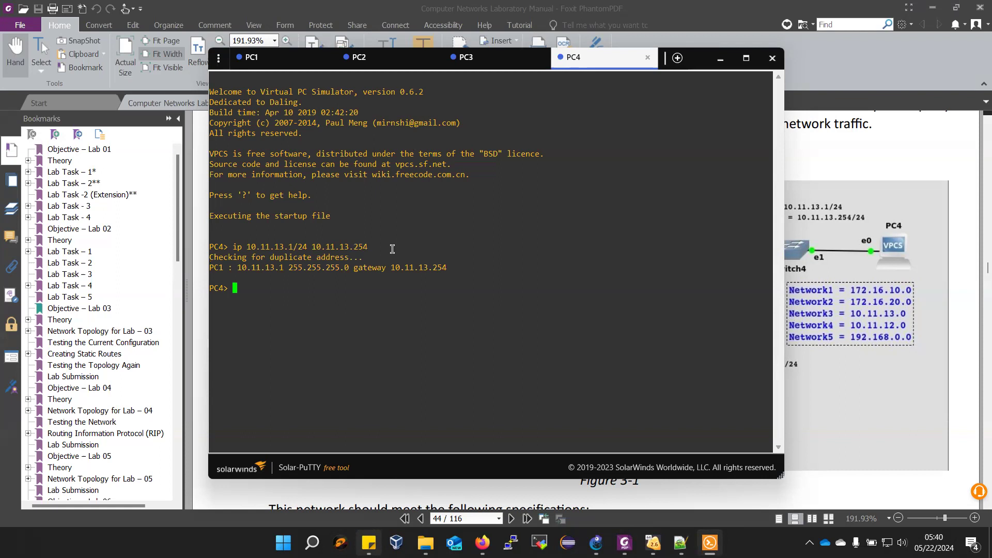
- Return to the lab manual and read the ping tests listed under Testing the Current Configuration
left_click(846, 209)
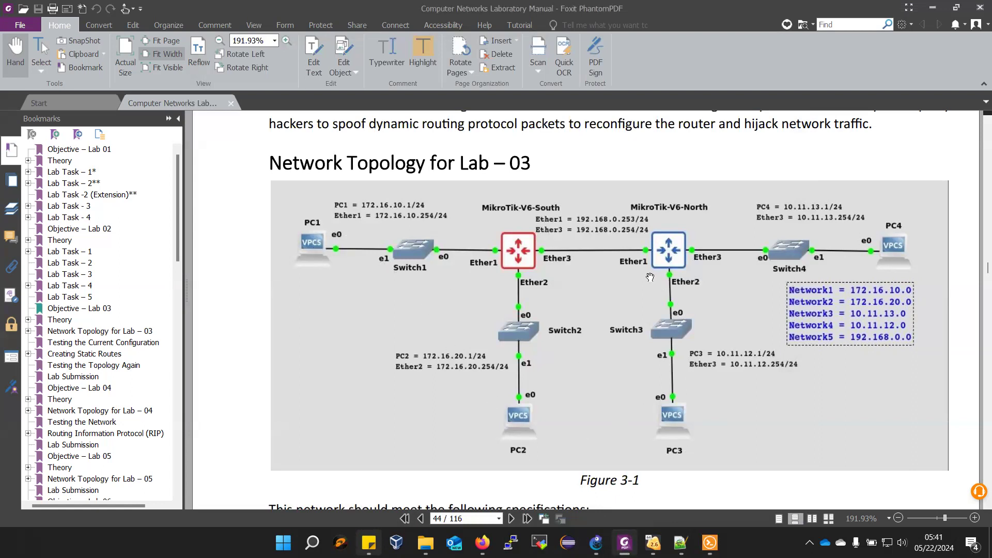
scroll(537, 398, "down", 10)
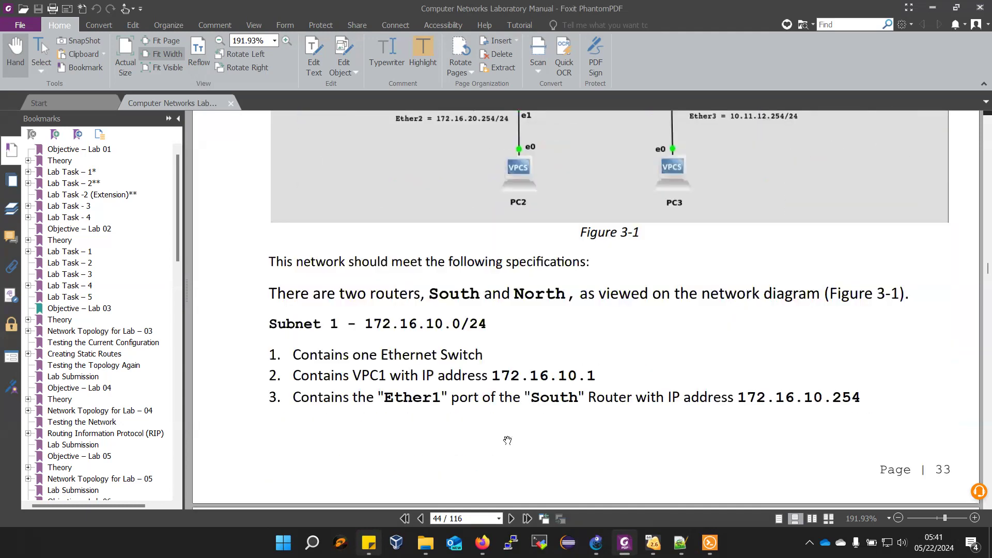
scroll(491, 450, "down", 15)
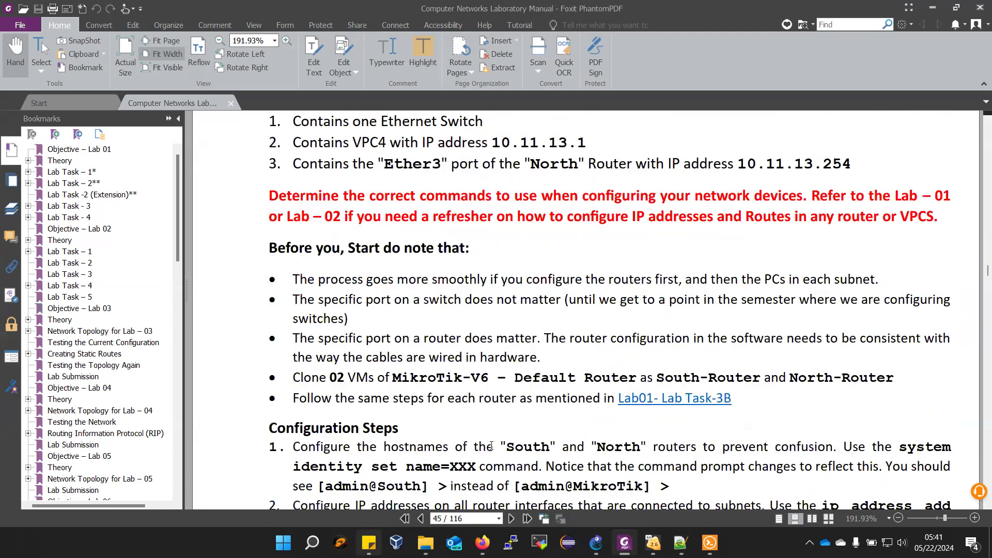
scroll(491, 446, "down", 6)
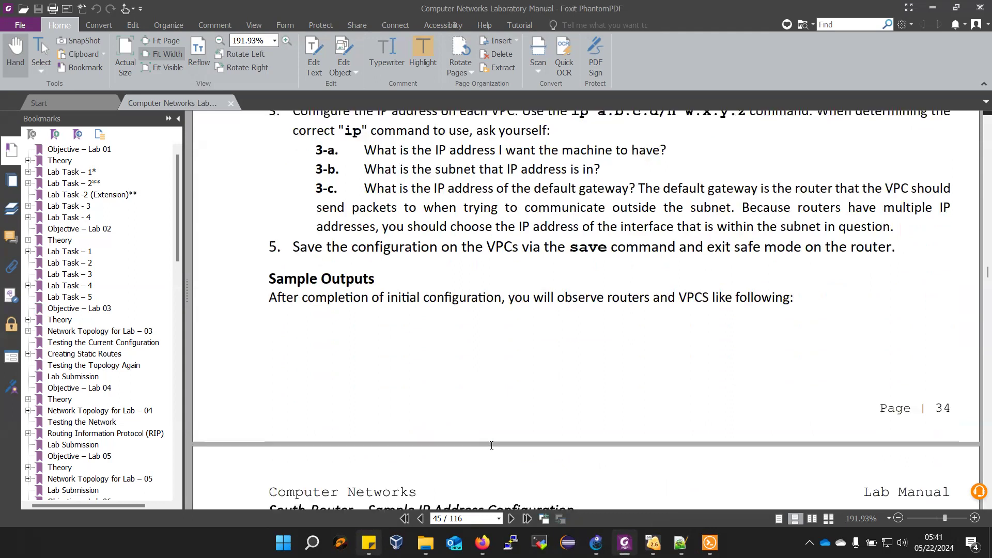
scroll(492, 445, "down", 10)
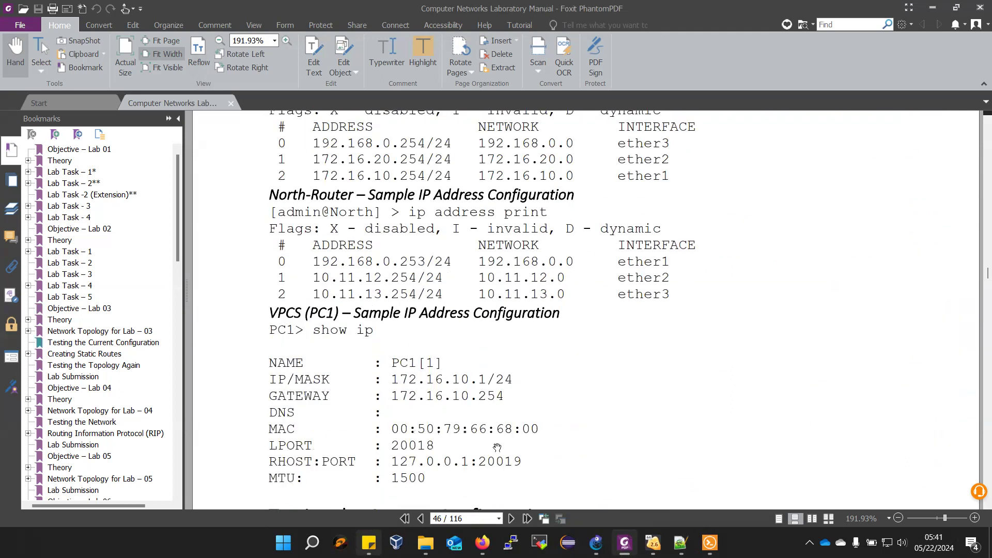
scroll(496, 443, "down", 3)
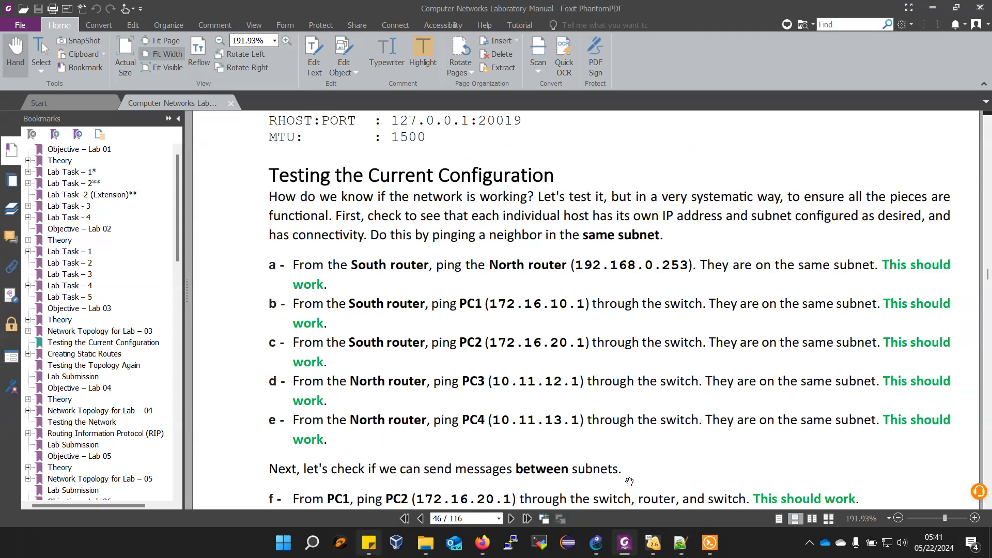
- Switch to the SOUTH router's VirtualBox console and ping the NORTH router at 192.168.0.253
mouse_move(653, 543)
left_click(577, 492)
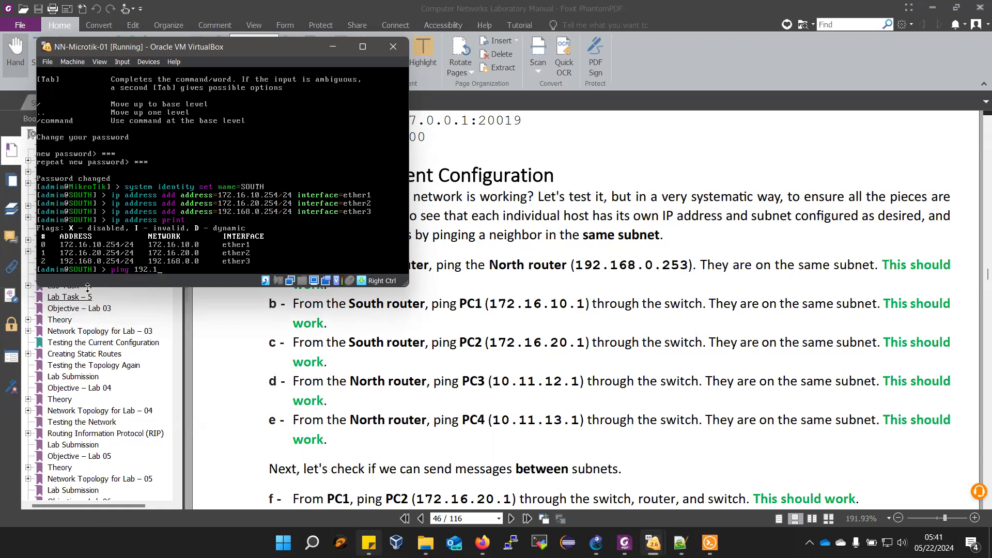
type(".0.253")
key("Return")
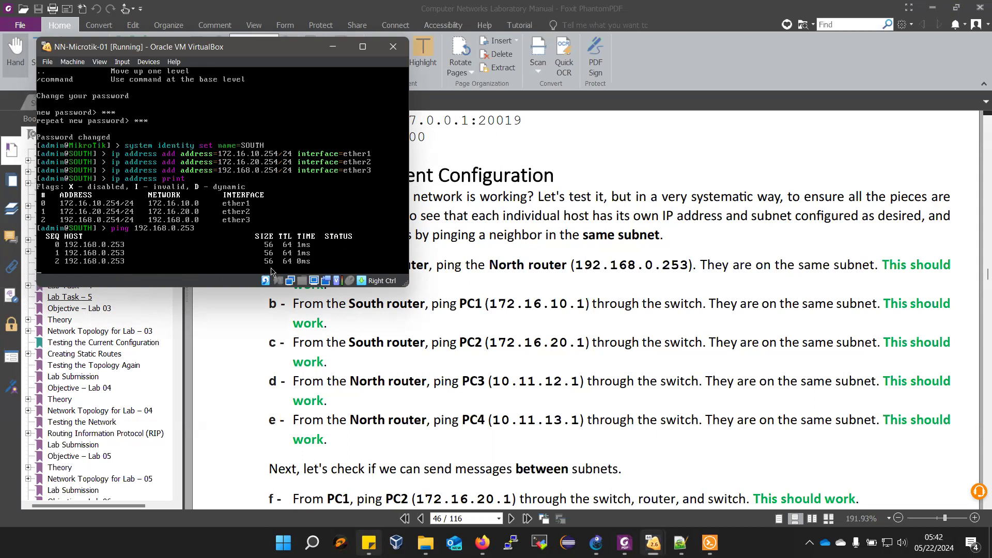
- Stop the running ping on the SOUTH router and ping PC1 at 172.16.10.1
key("ctrl+c")
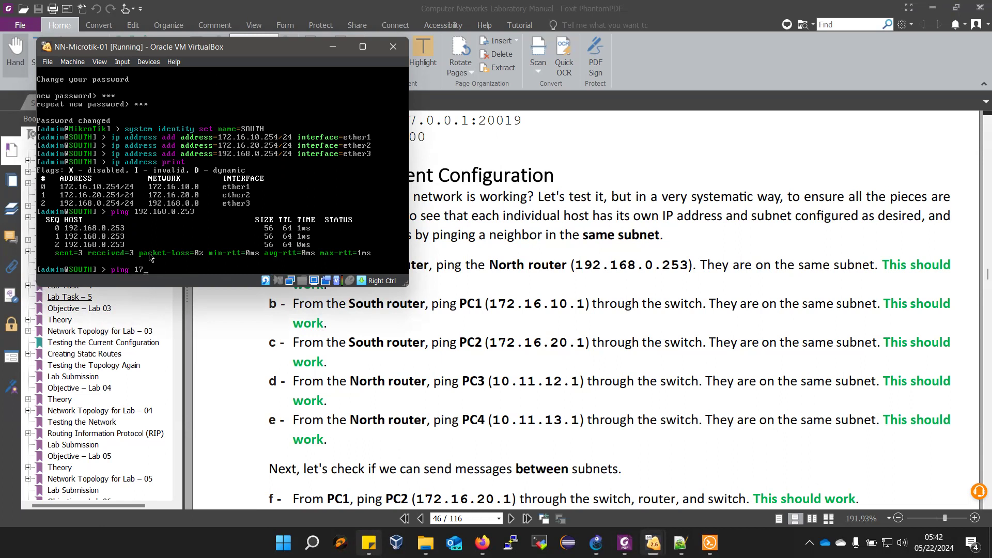
type(".16.10.1")
key("Return")
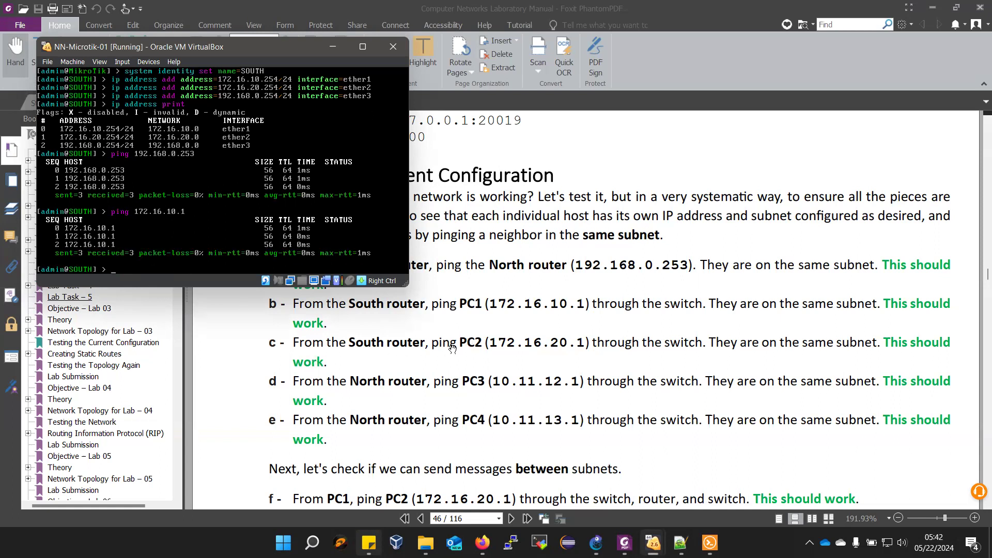
- Ping PC2 at 172.16.20.1 from the SOUTH router
key("Up")
key("BackSpace")
key("BackSpace")
key("BackSpace")
type(".16.20")
key("Return")
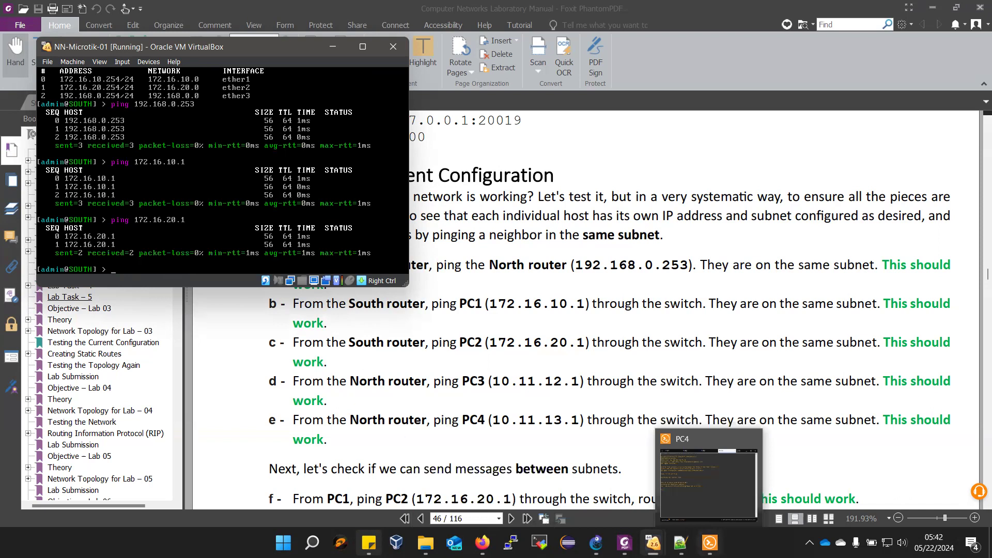
- Switch to the NORTH router's console, ping PC3 at 10.11.12.1, and stop the ping after a few replies
mouse_move(653, 543)
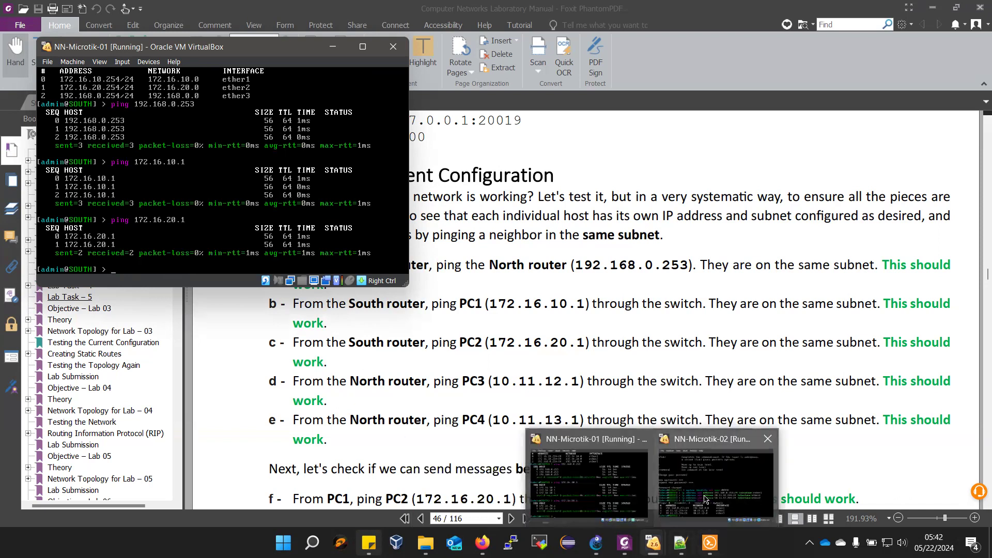
left_click(705, 498)
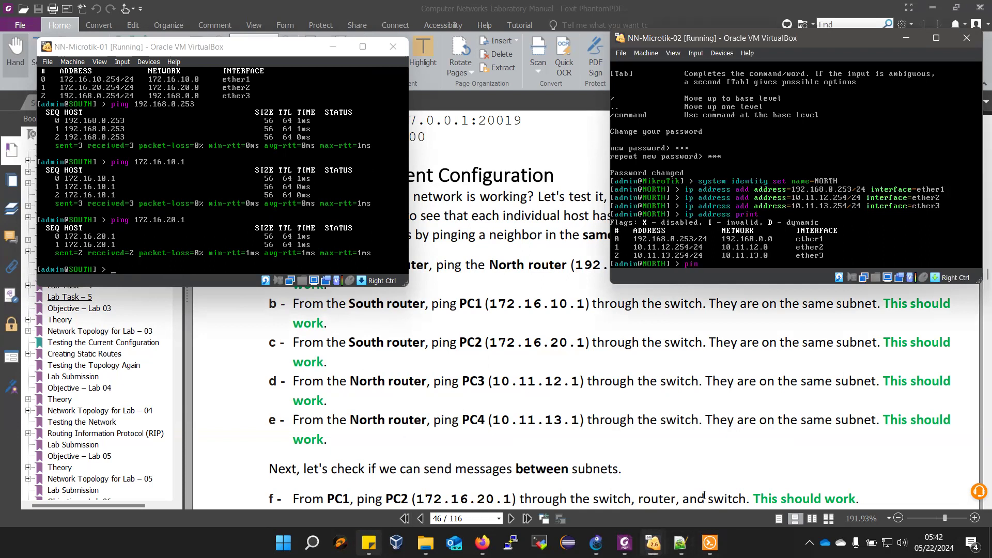
type("10.11.12.1")
key("Return")
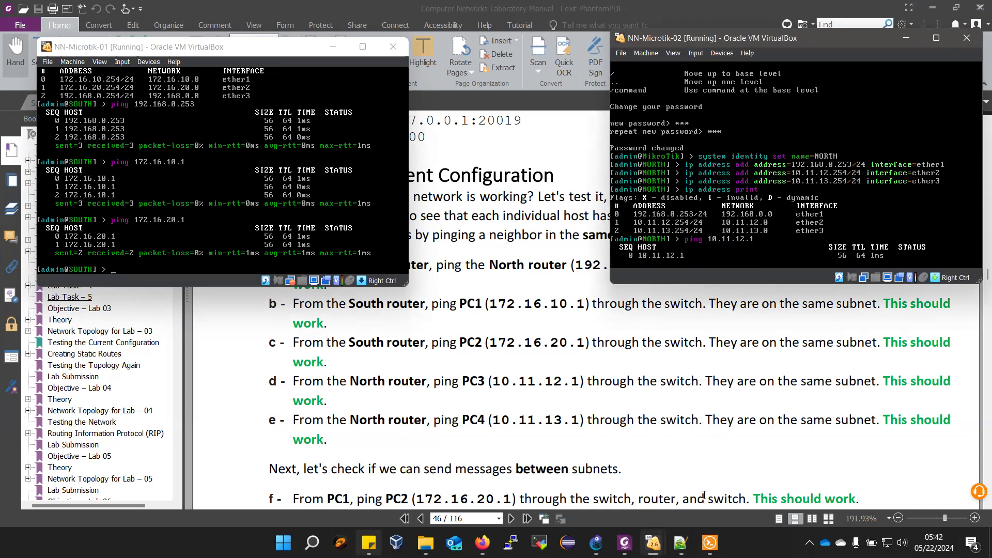
key("ctrl+c")
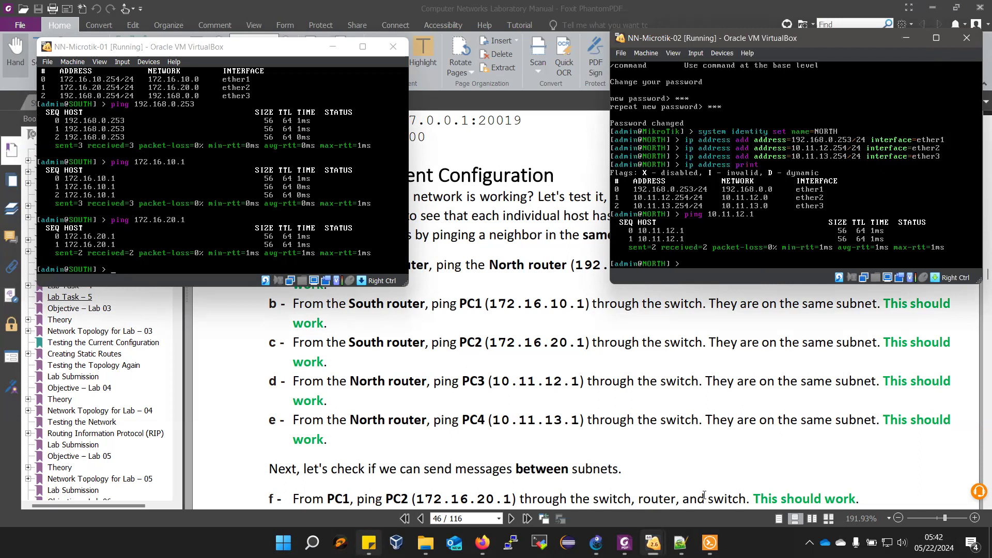
- Ping PC4 at 10.11.13.1 from the NORTH router and stop the ping after a few replies
key("Up")
key("BackSpace")
type("3")
key("Return")
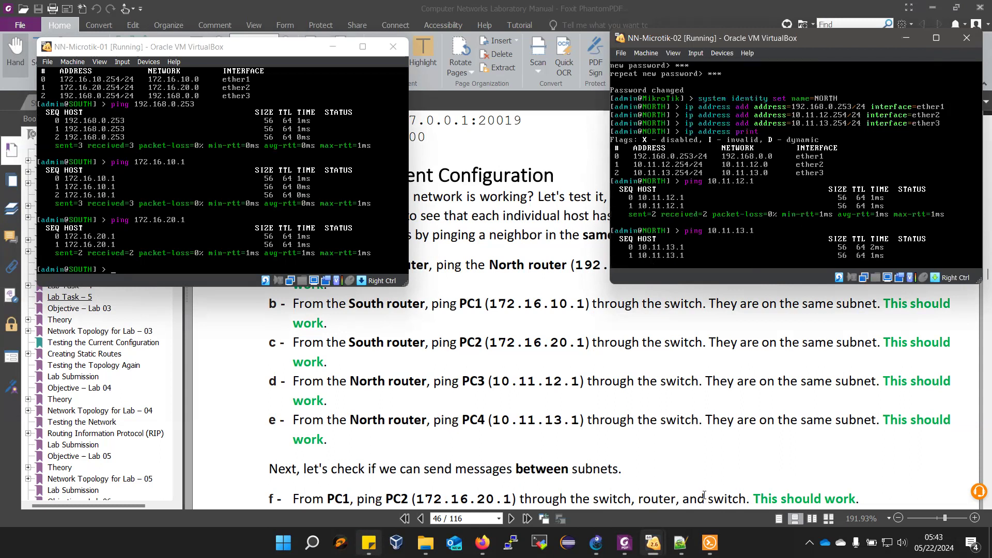
key("ctrl+c")
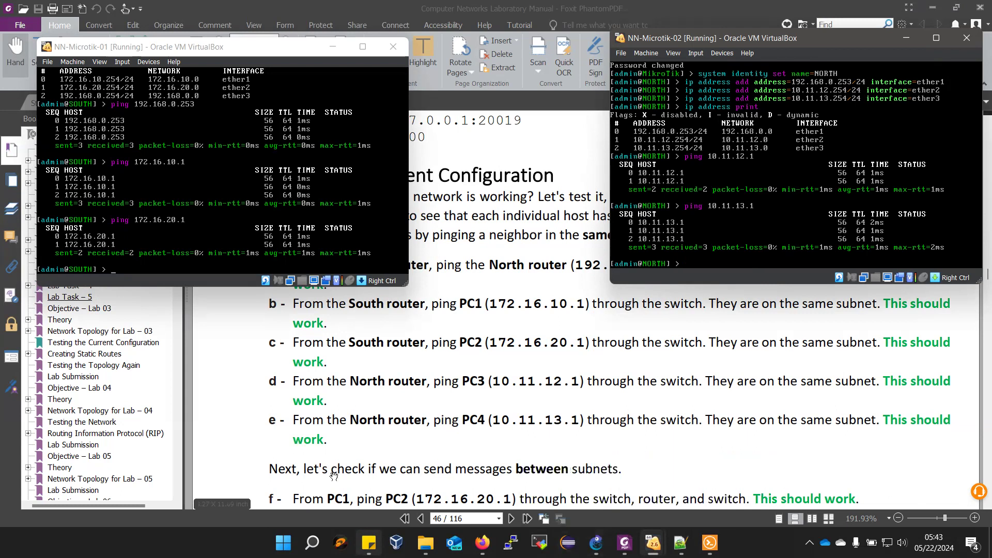
- Review the lab manual's between-subnet ping tests f and g against the Lab 03 network topology diagram
scroll(428, 468, "down", 3)
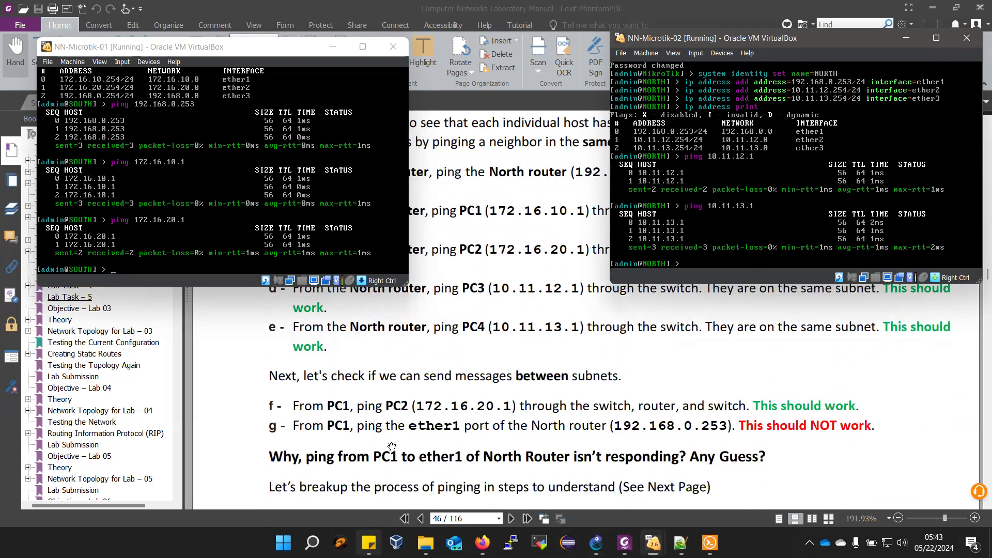
left_click(538, 397)
scroll(536, 396, "up", 8)
scroll(536, 397, "up", 10)
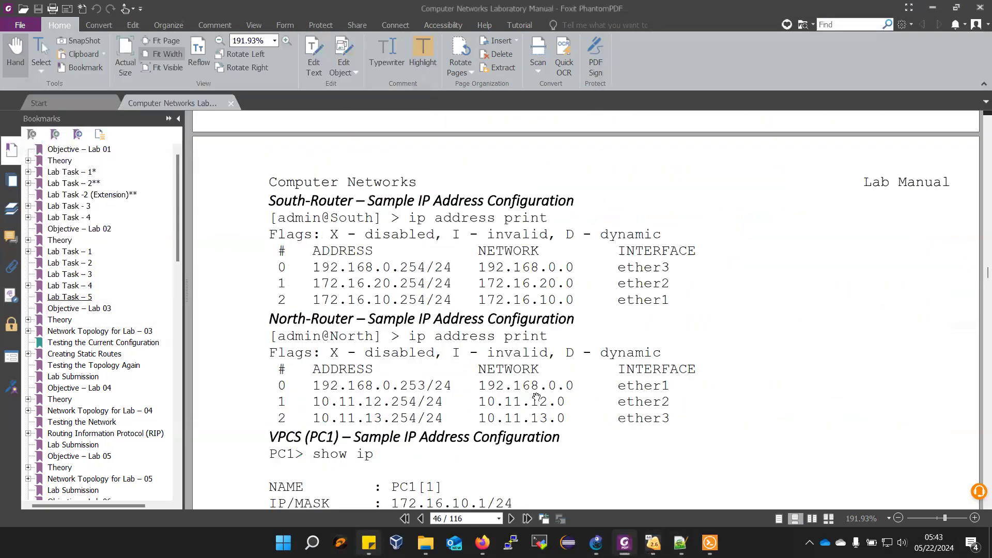
scroll(537, 396, "up", 8)
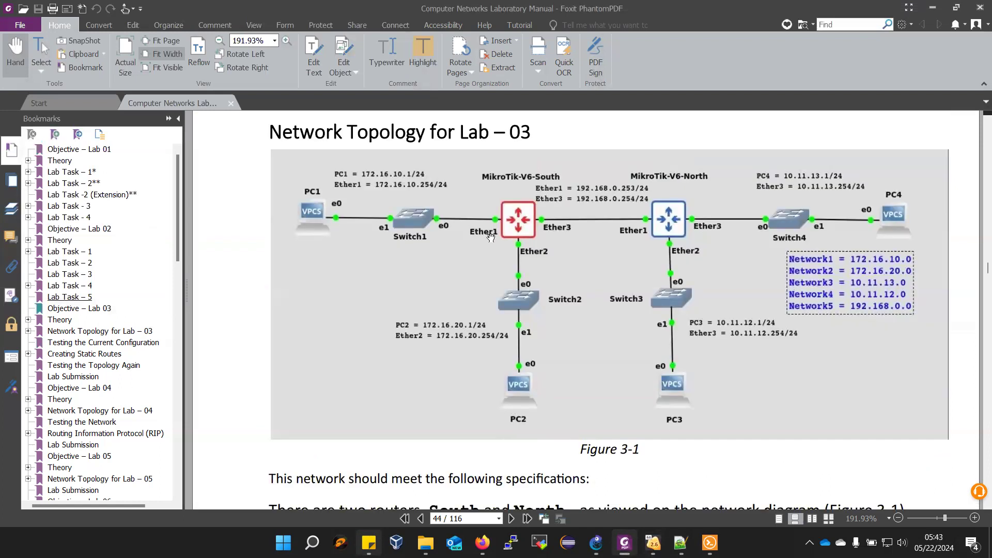
scroll(490, 266, "down", 10)
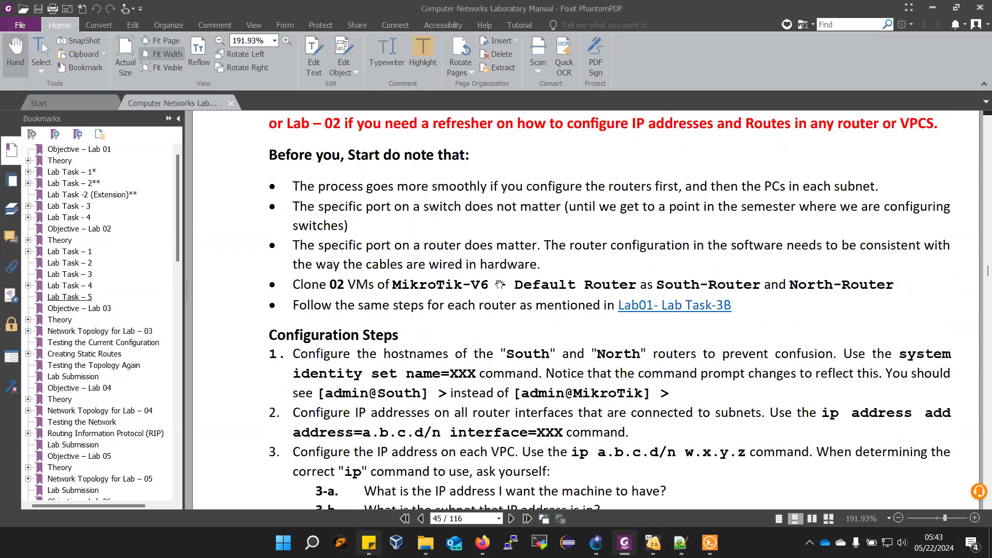
scroll(499, 284, "down", 10)
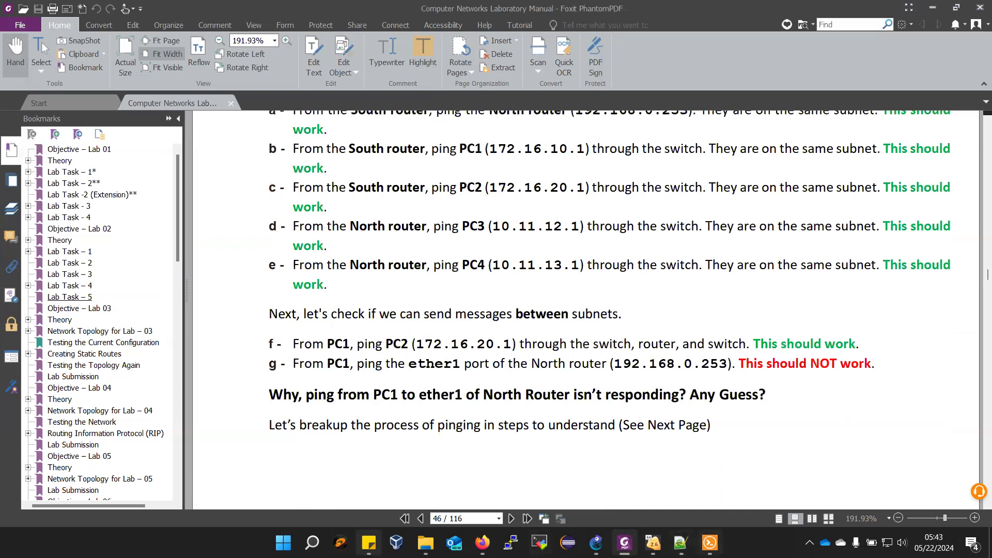
- Switch to the PC1 console in Solar-PuTTY, ping PC2 at 172.16.20.1, and stop the ping after a few replies
mouse_move(710, 542)
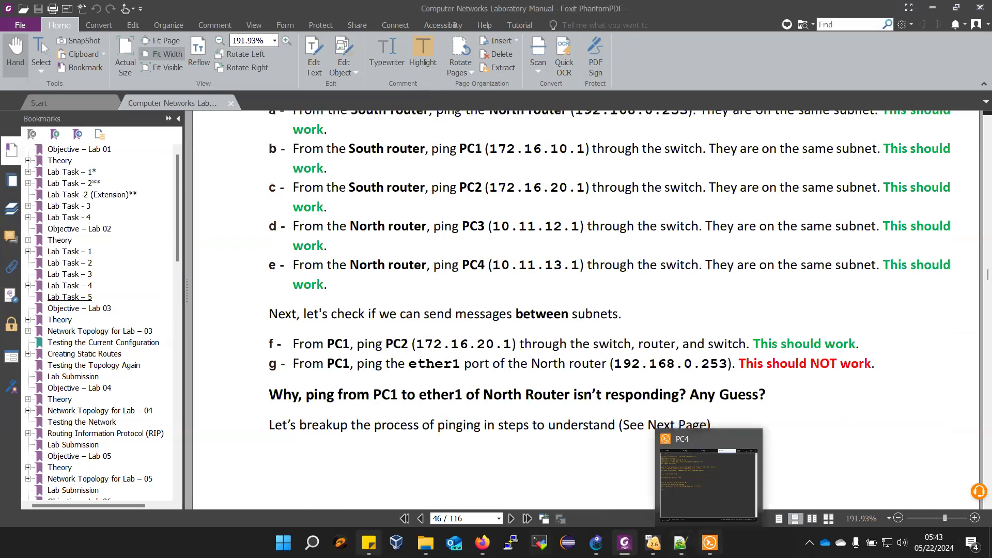
left_click(717, 488)
left_click(281, 58)
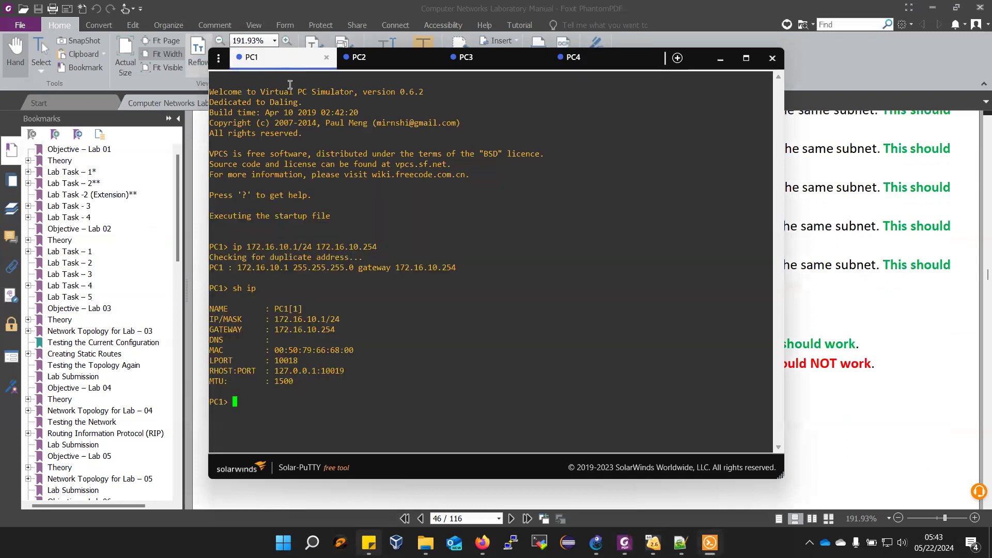
type("ping 172.16.20.1")
key("Return")
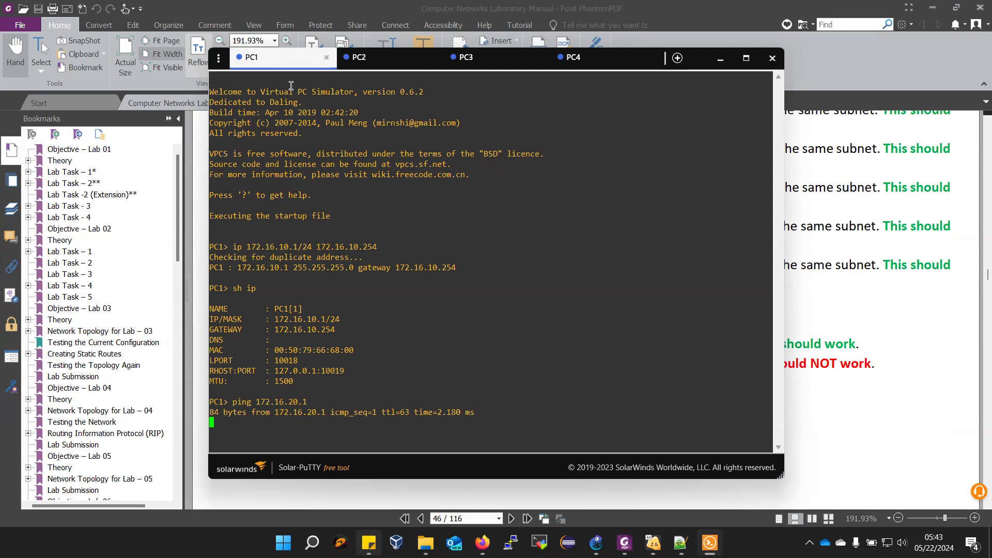
key("ctrl+c")
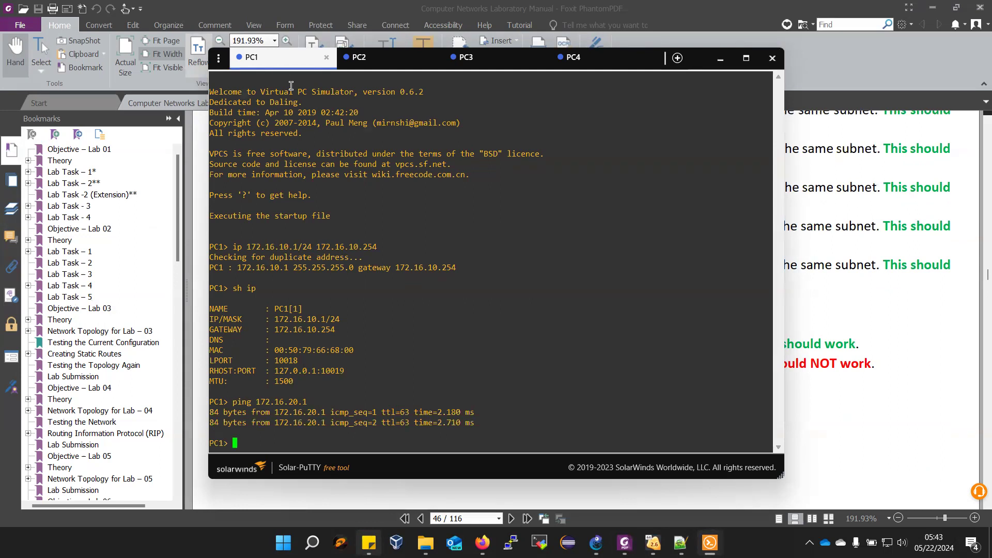
- Check test g in the manual and ping the NORTH router's ether1 port at 192.168.0.253 from PC1
left_click(814, 312)
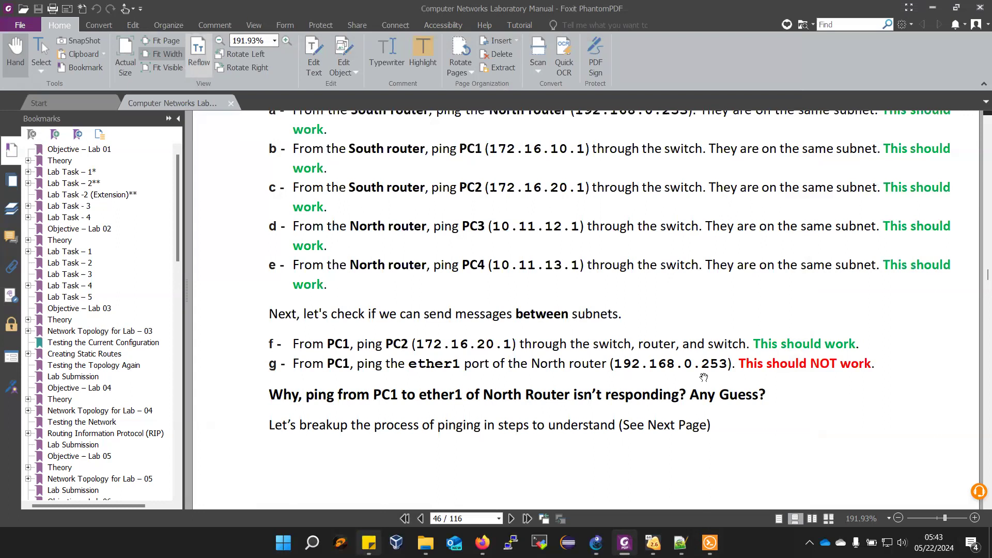
mouse_move(709, 542)
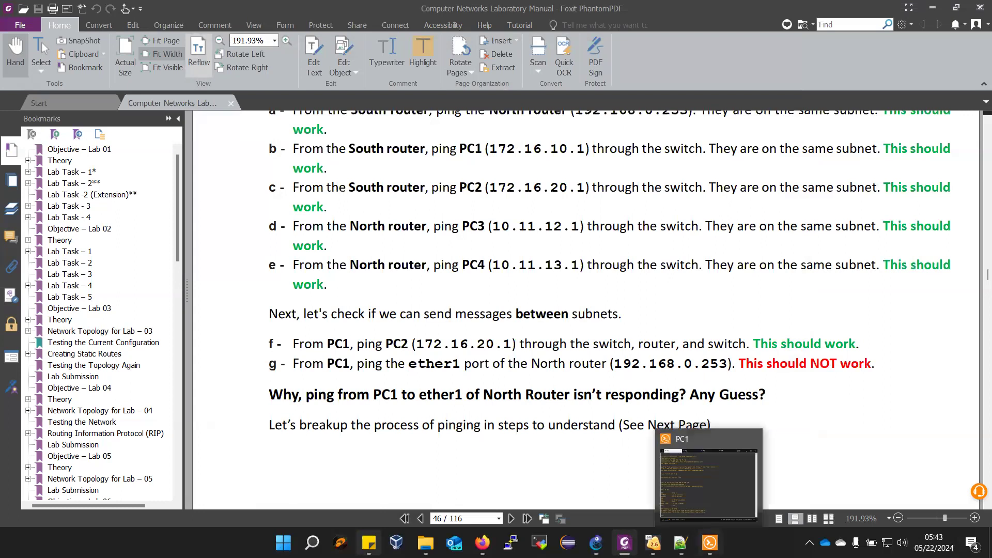
left_click(687, 508)
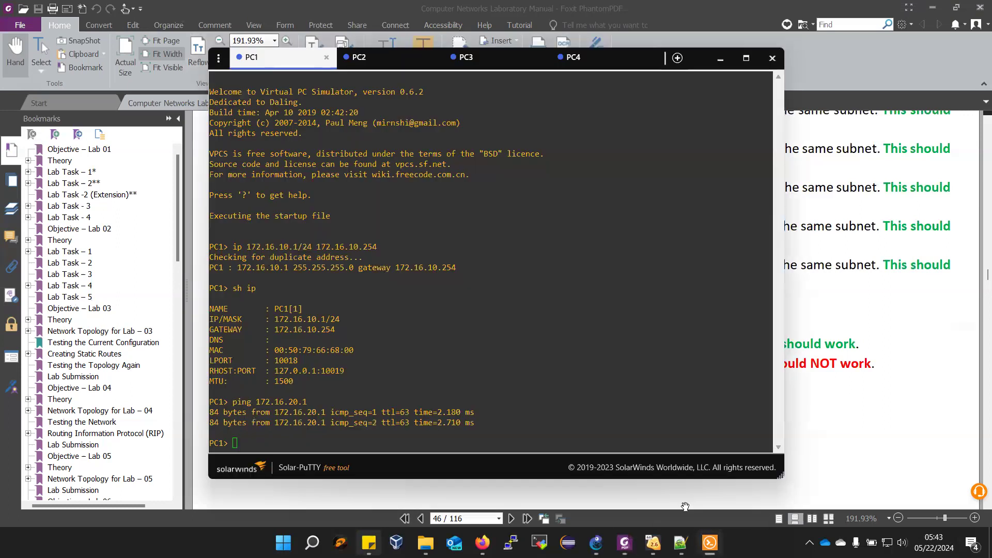
type("ping 192.168.0.253")
key("Return")
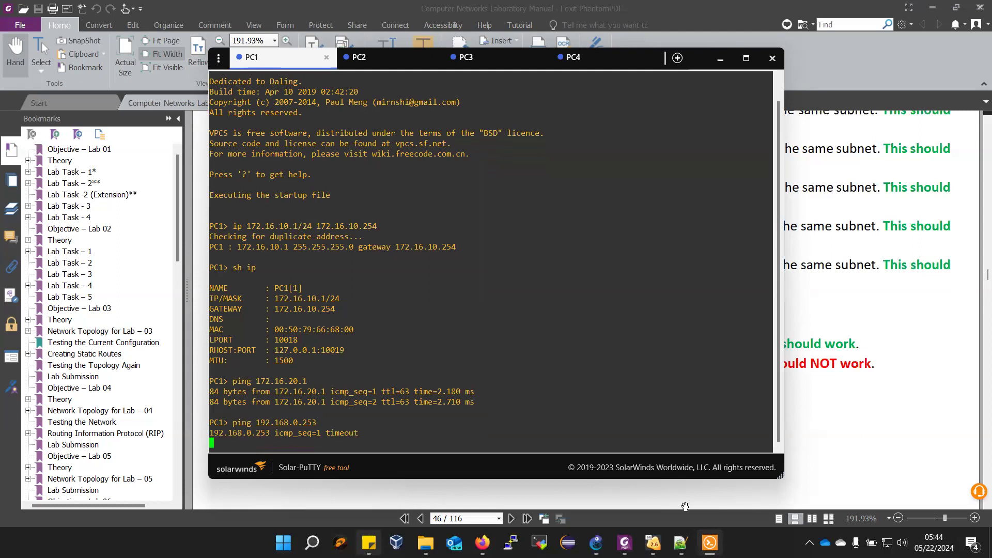
key("ctrl+c")
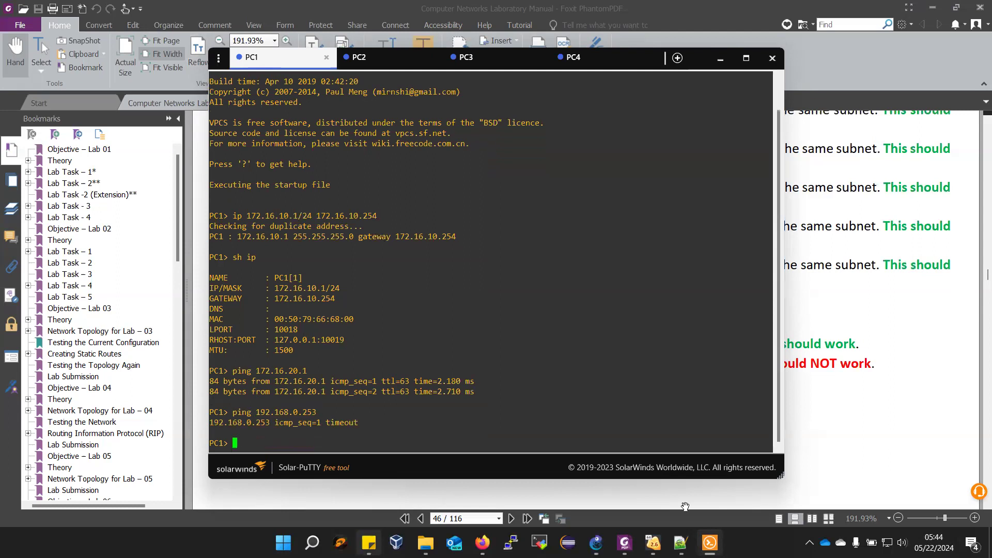
- Return to the lab manual and examine the topology diagram and the explanation of the PC1-to-North ping path
left_click(964, 284)
scroll(641, 290, "up", 10)
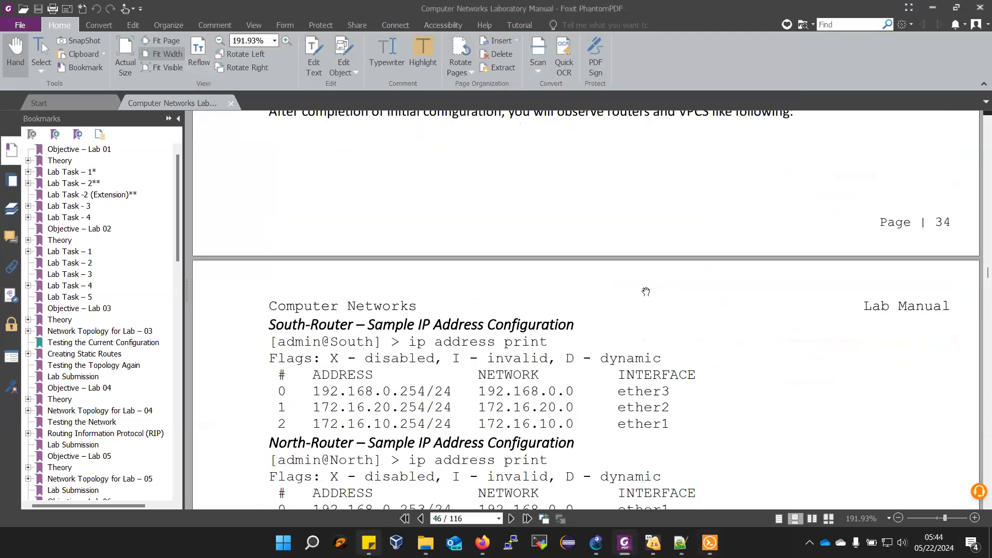
scroll(629, 311, "up", 15)
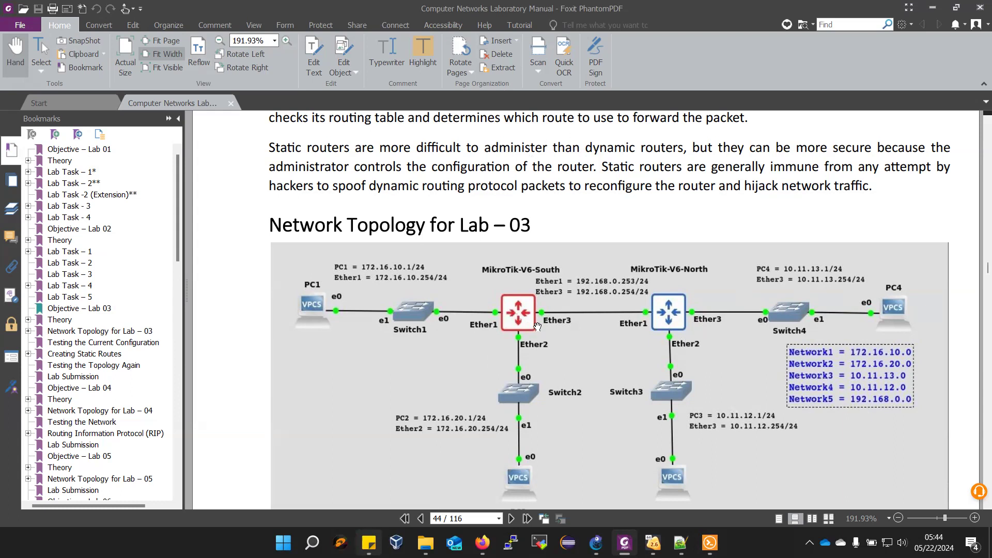
scroll(536, 322, "down", 5)
scroll(534, 333, "down", 15)
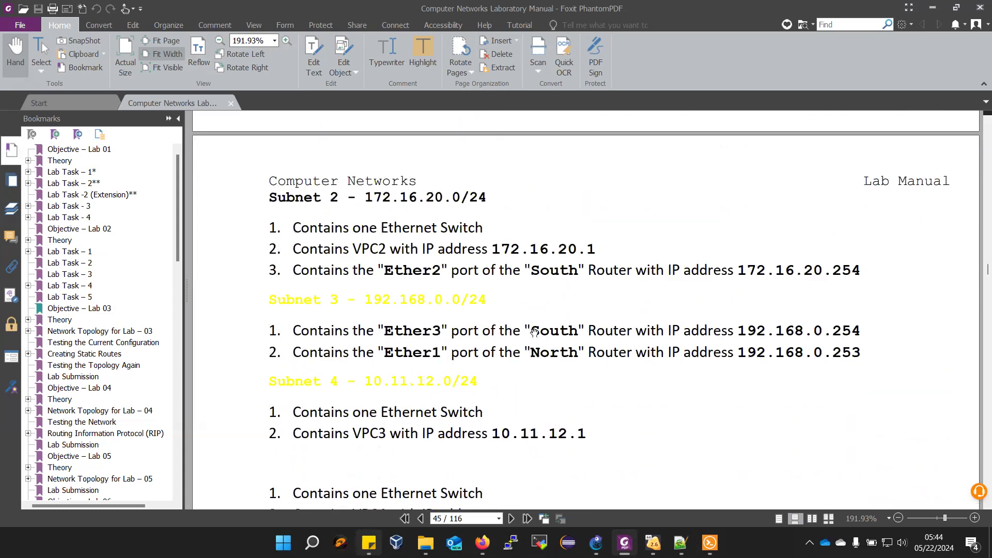
scroll(531, 339, "down", 15)
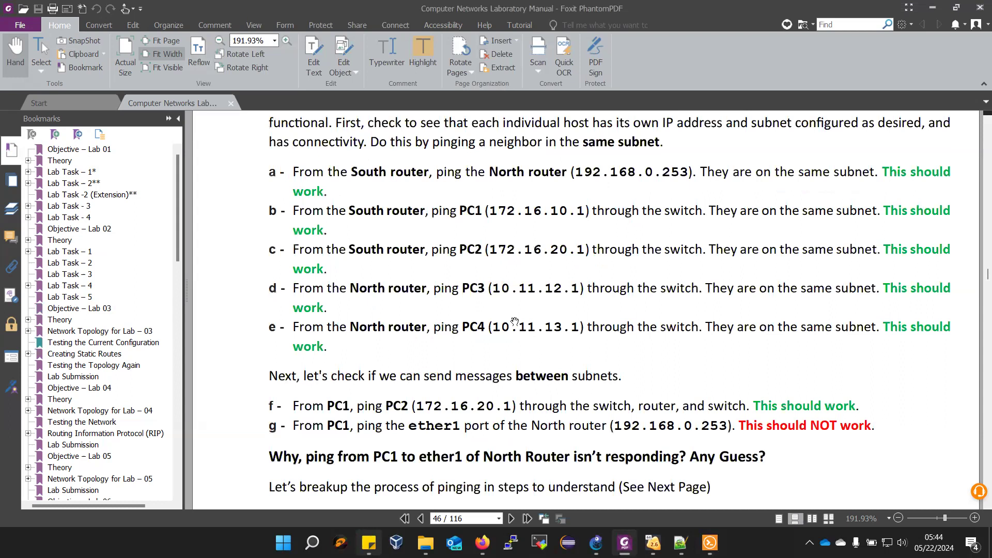
scroll(509, 310, "down", 15)
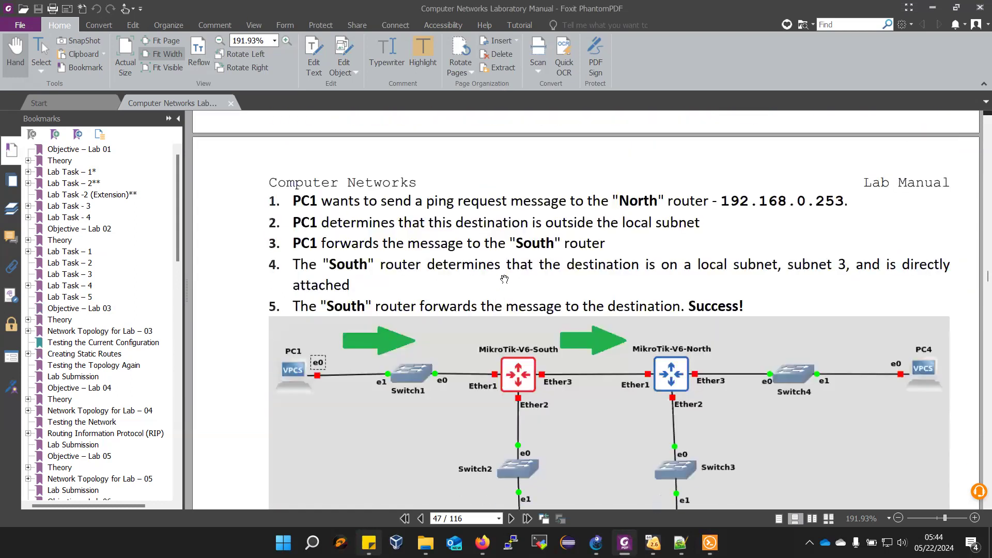
scroll(511, 286, "down", 5)
scroll(515, 286, "down", 12)
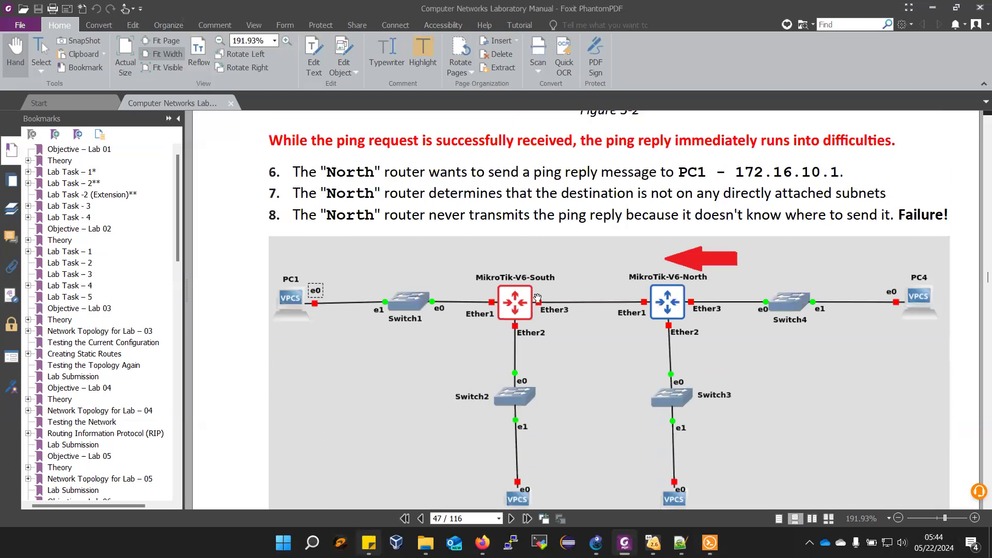
scroll(538, 298, "down", 12)
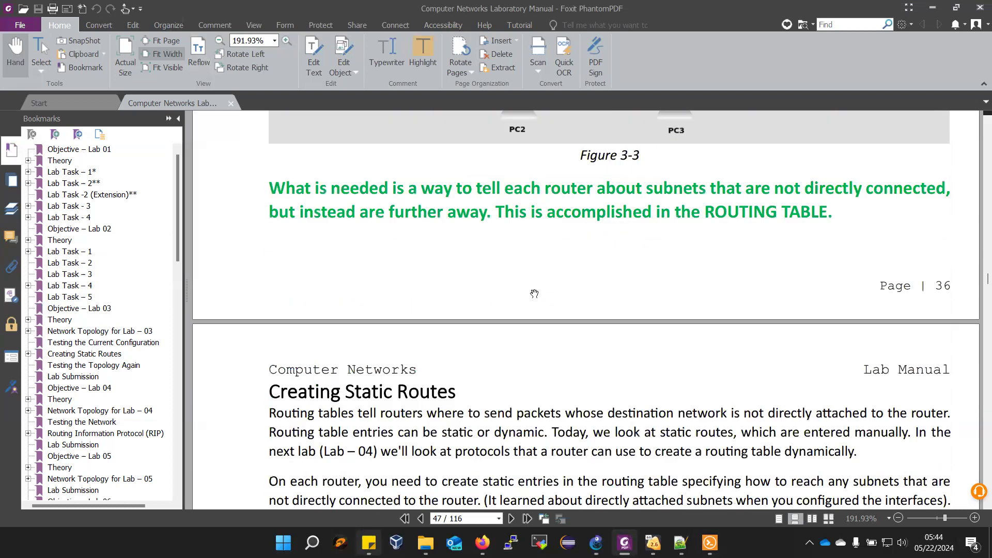
- Read the South-Router route commands under Creating Static Routes and switch to the SOUTH router's VirtualBox console
scroll(535, 293, "down", 7)
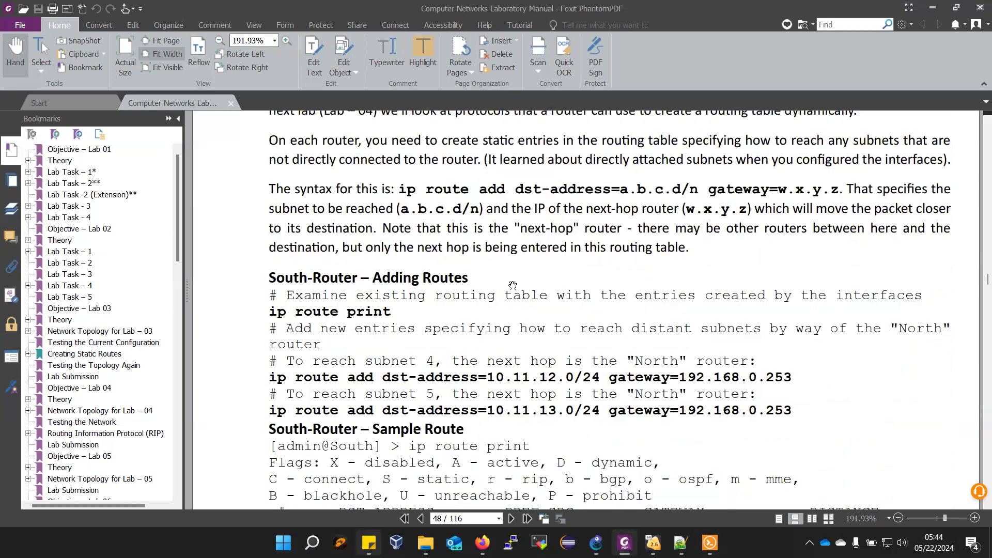
scroll(440, 289, "down", 3)
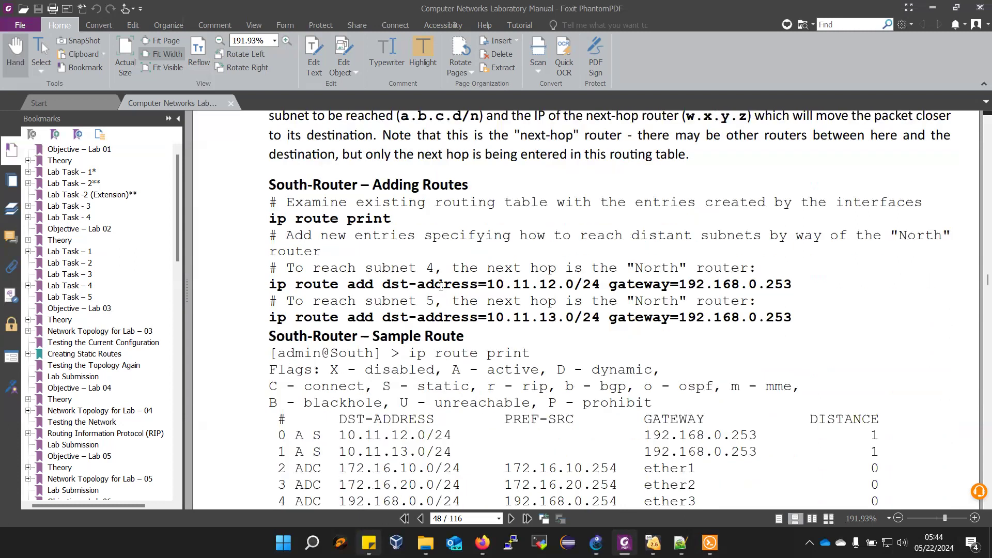
scroll(440, 286, "down", 2)
scroll(441, 286, "up", 1)
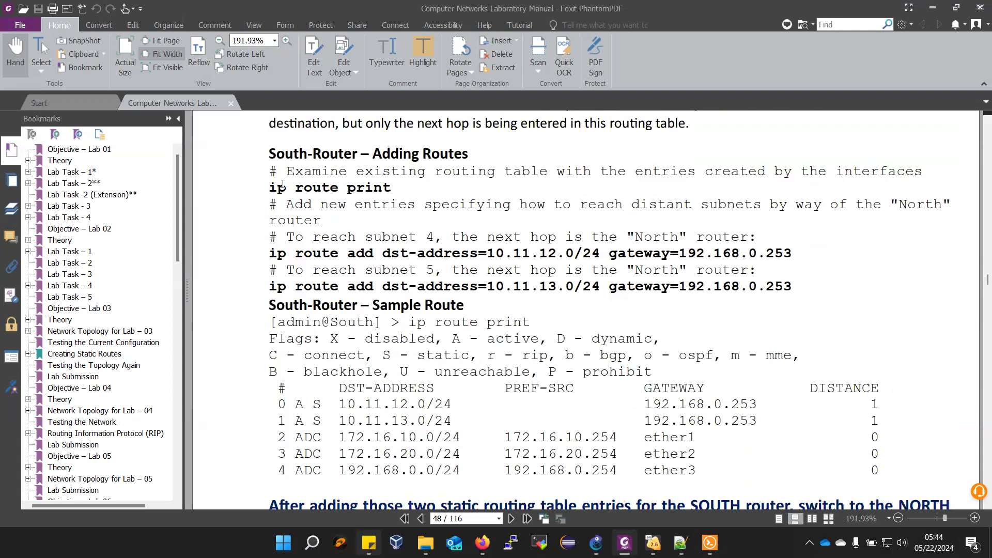
mouse_move(676, 538)
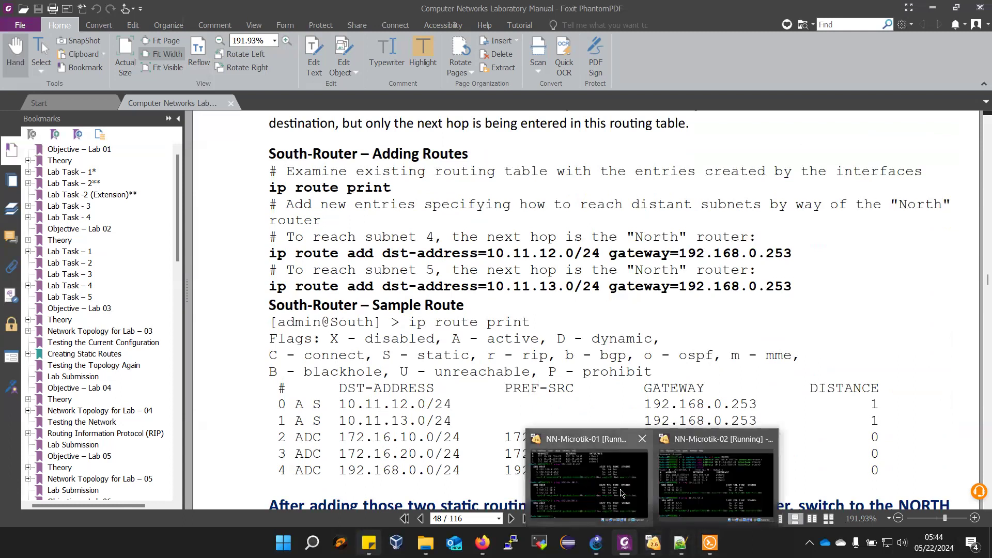
left_click(589, 476)
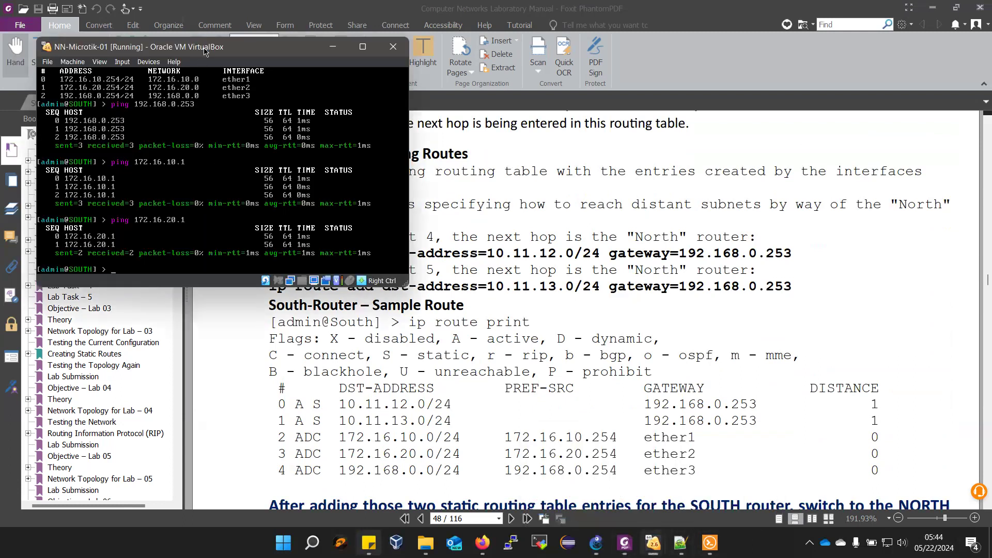
- Print the SOUTH router's existing routing table with ip route print
left_click_drag(204, 50, 713, 102)
type("ip route print")
key("Return")
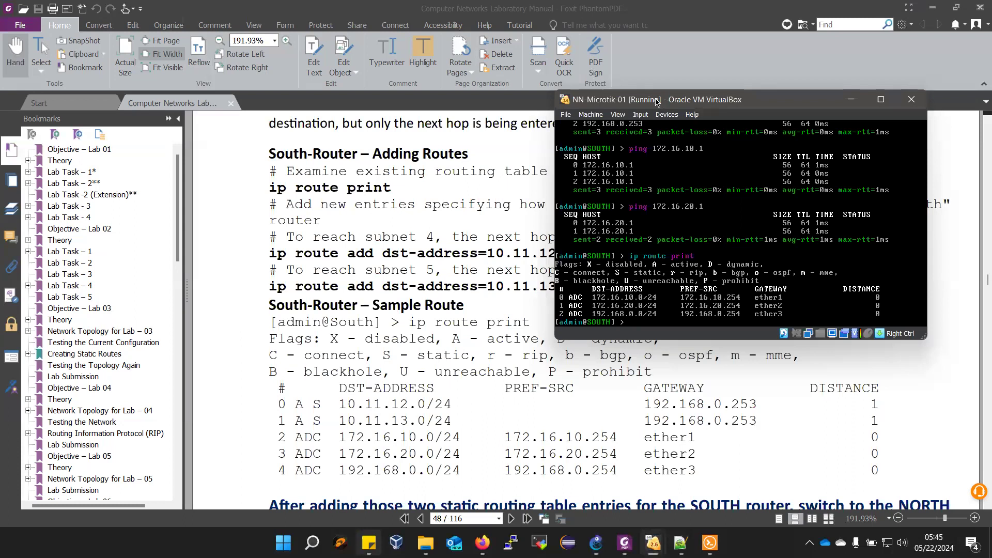
- Add a static route on the SOUTH router with dst-address=10.11.12.0, without a prefix length, and gateway=192.168.0.253
left_click_drag(656, 102, 597, 281)
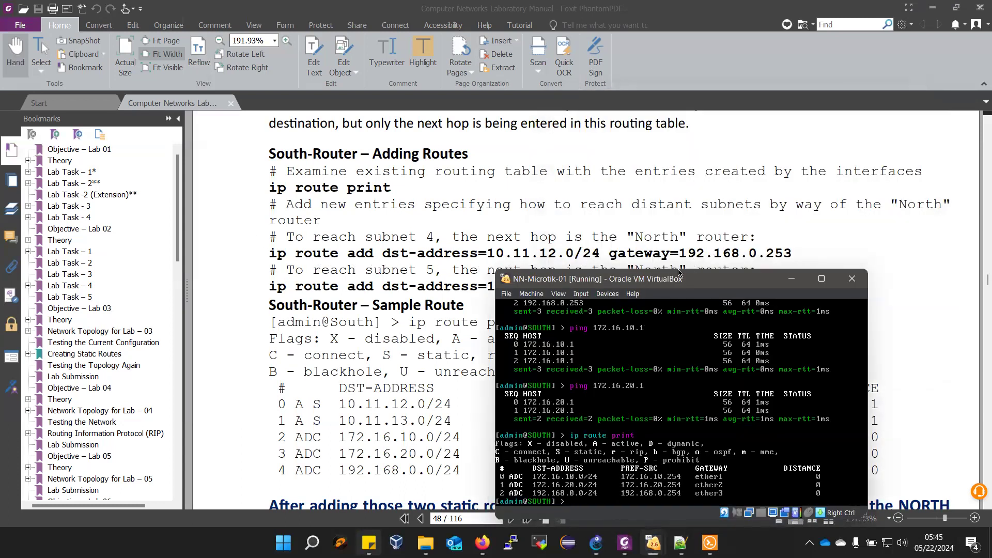
left_click_drag(679, 272, 633, 309)
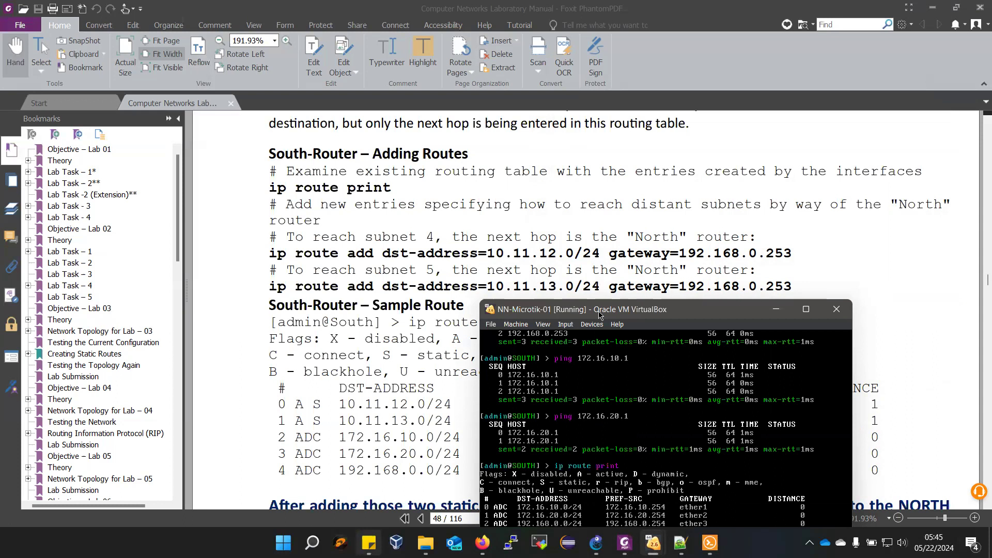
left_click_drag(599, 313, 600, 129)
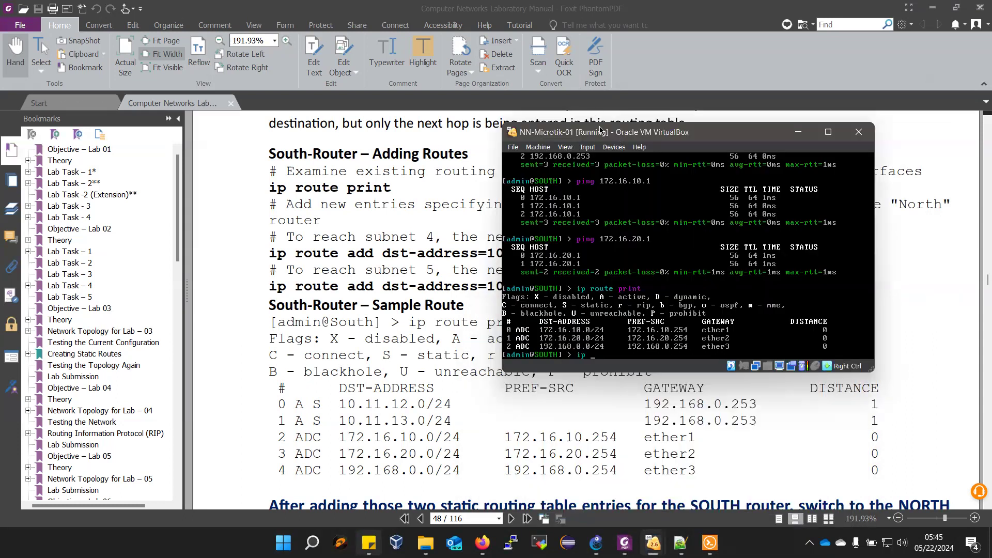
type("oute add ds")
key("Tab")
type("10.11.12.")
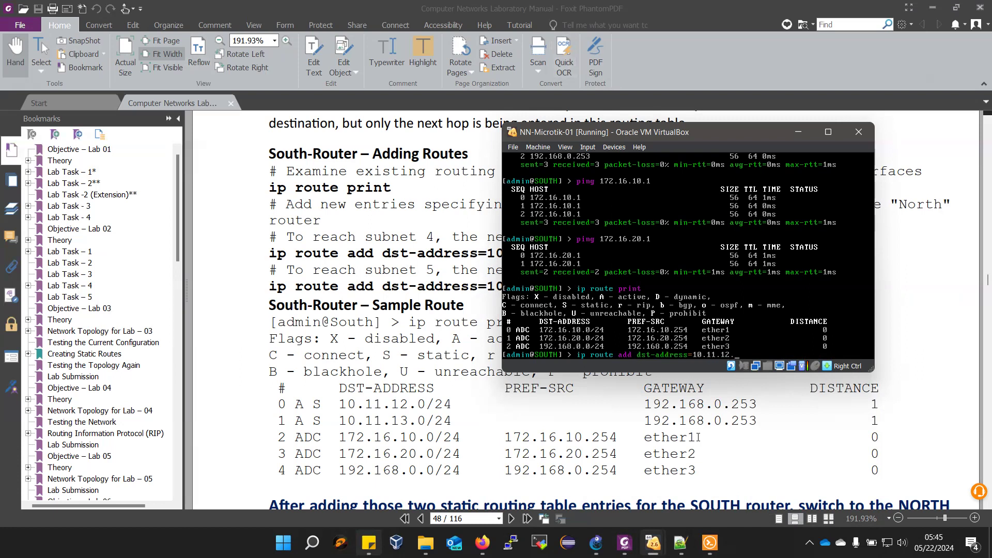
type("0 gateway=192.168.0.253")
key("Return")
- Add a second SOUTH route with dst-address=10.11.13.0, without a prefix length, via gateway 192.168.0.253, and print the routing table
key("Up")
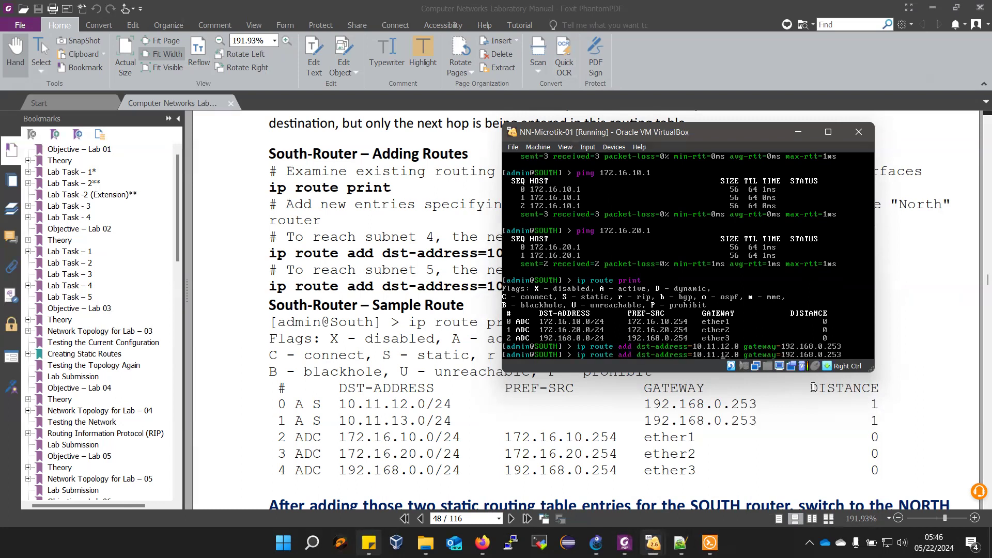
key("BackSpace")
type("3")
key("Return")
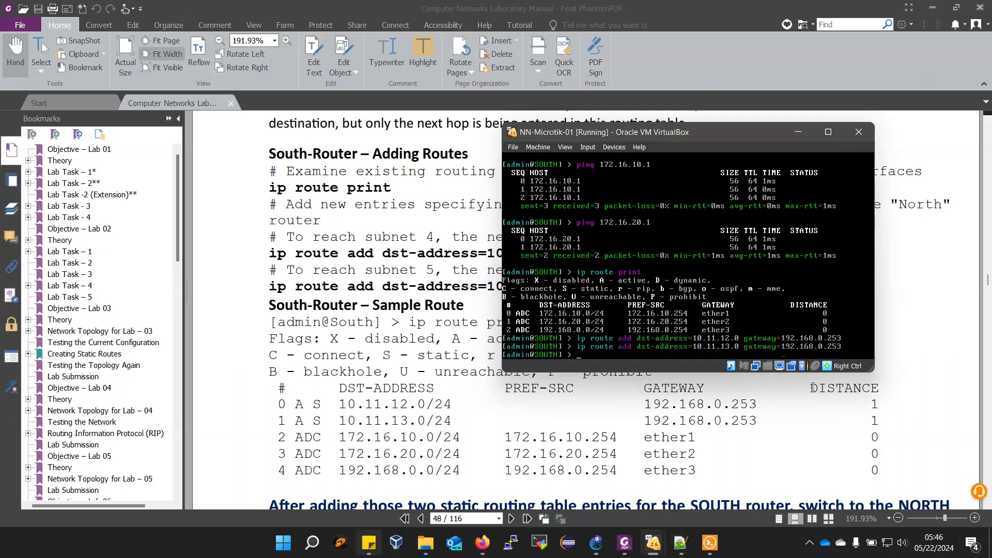
key("Up")
key("Up")
key("Return")
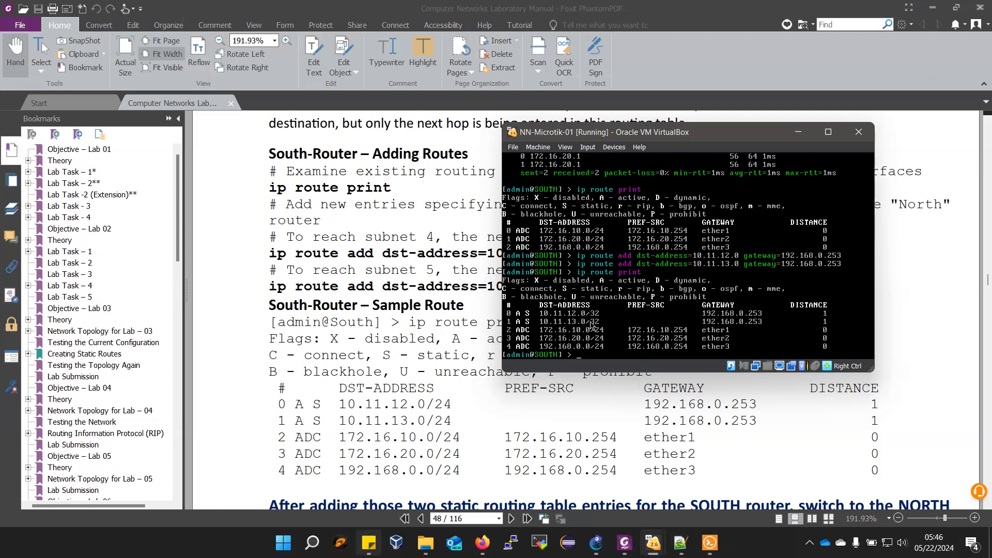
- Remove routes 0 and 1, the two static entries without the /24 prefix, from the SOUTH router
key("Up")
key("Up")
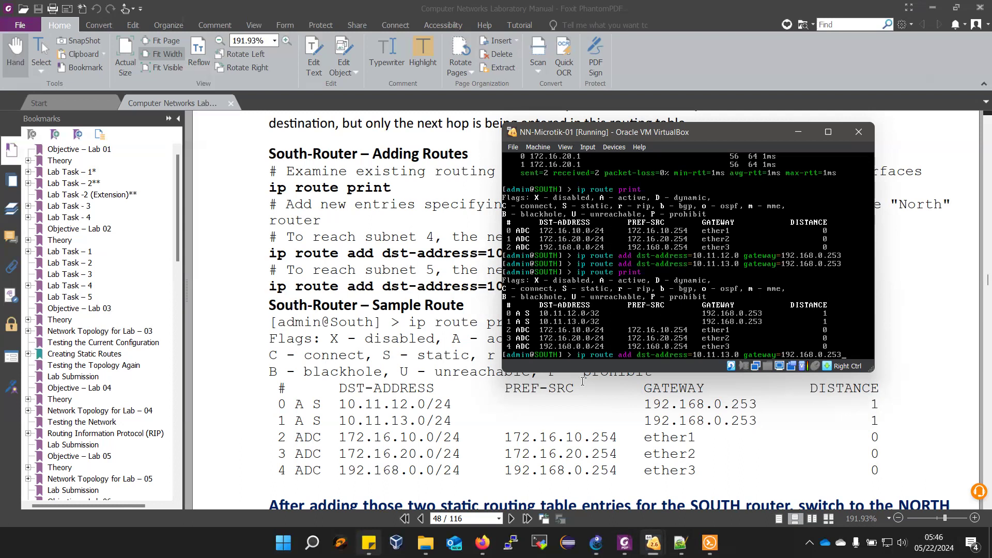
key("Up")
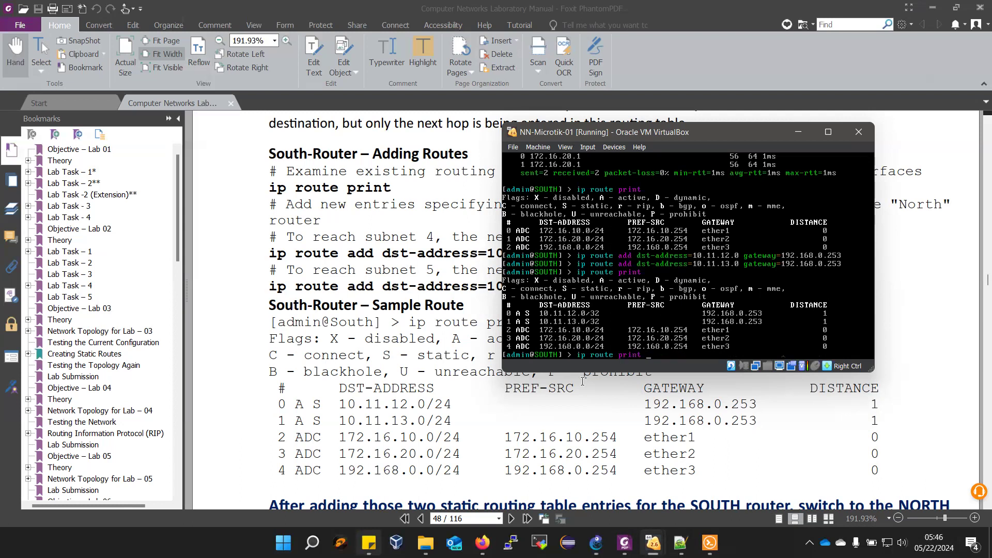
key("BackSpace")
key("BackSpace")
key("BackSpace")
type("emove 0")
key("Return")
key("Up")
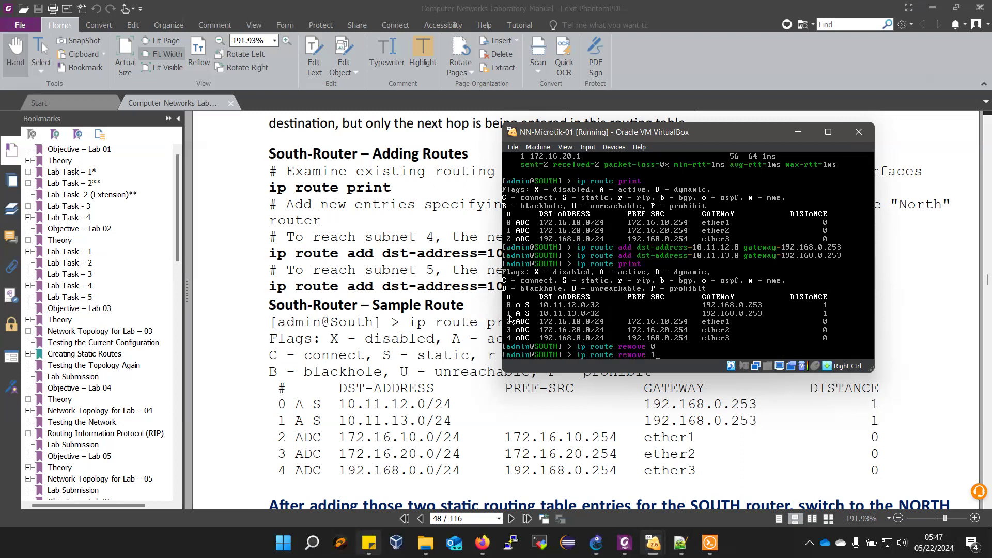
type("1")
key("Return")
- Print the SOUTH router's routing table again to check the removal
key("Up")
key("Up")
key("Up")
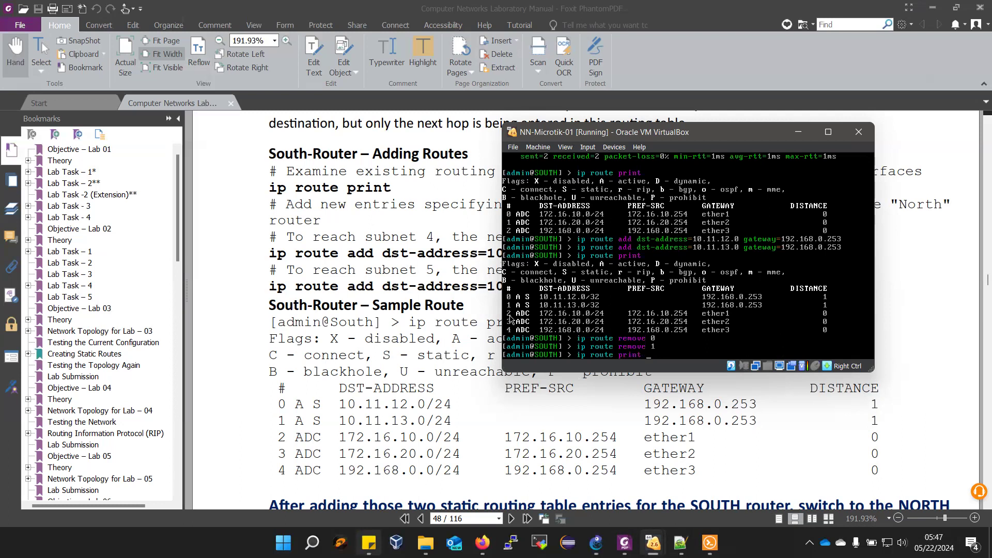
key("Return")
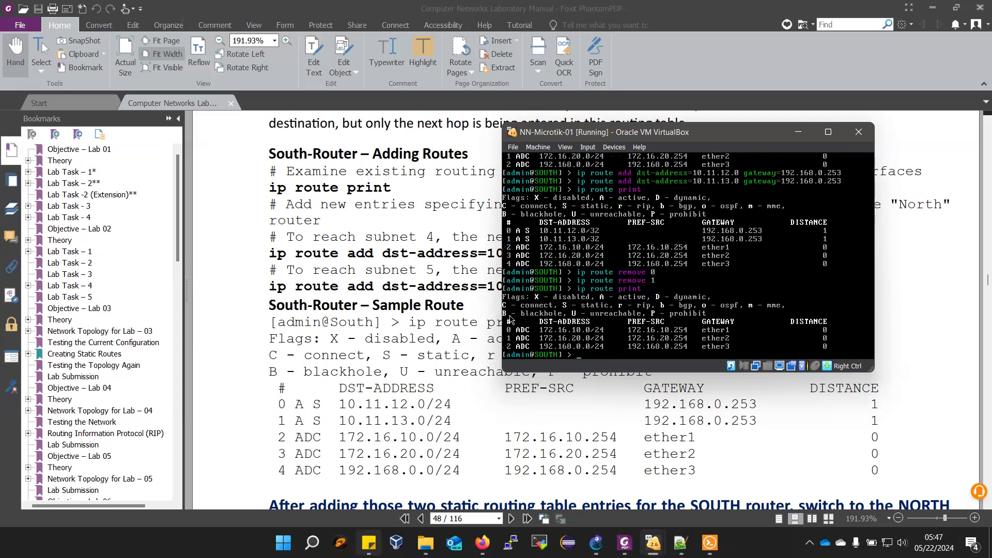
- Add a static route on the SOUTH router with dst-address=10.11.13.0/24 and gateway=192.168.0.253
type("ip route remove 1")
key("Up")
key("Up")
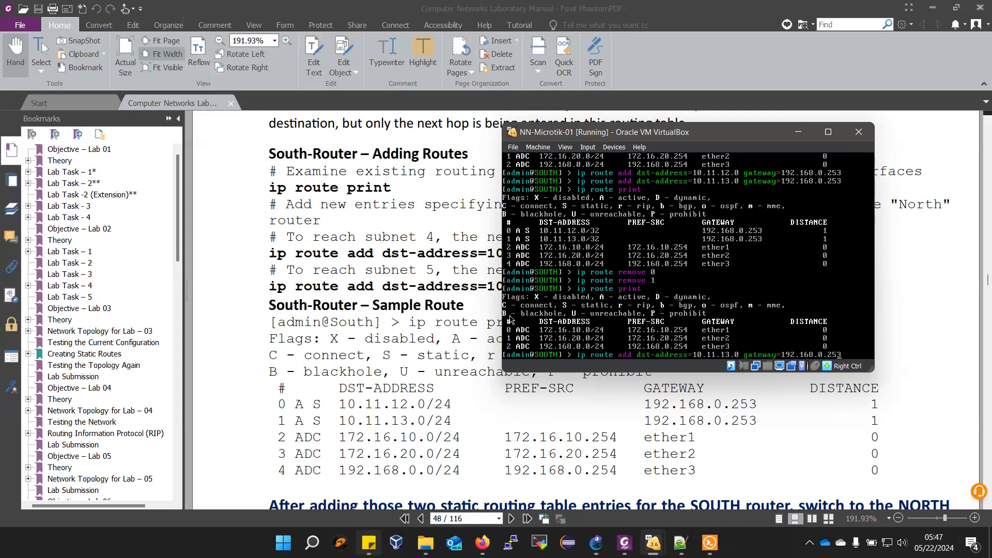
type("/24")
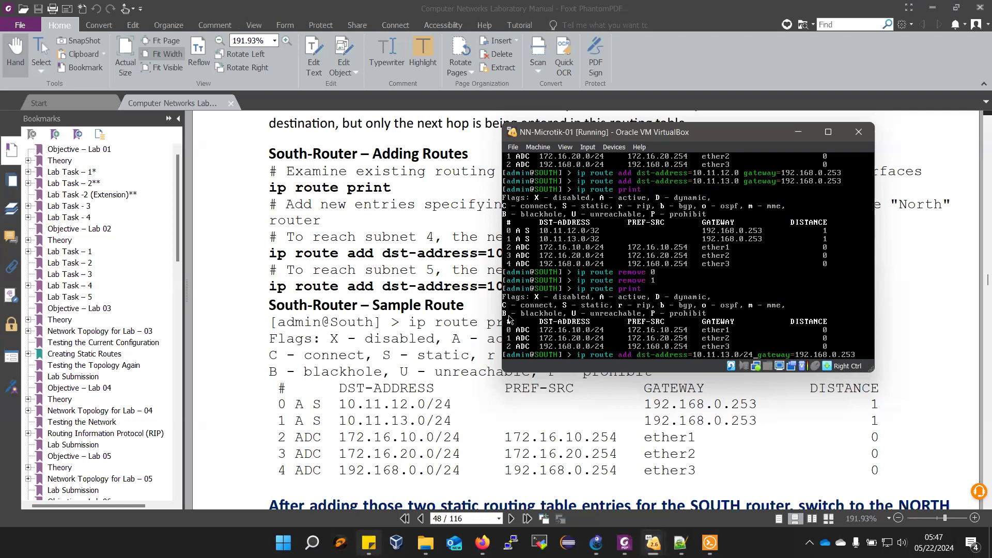
key("Return")
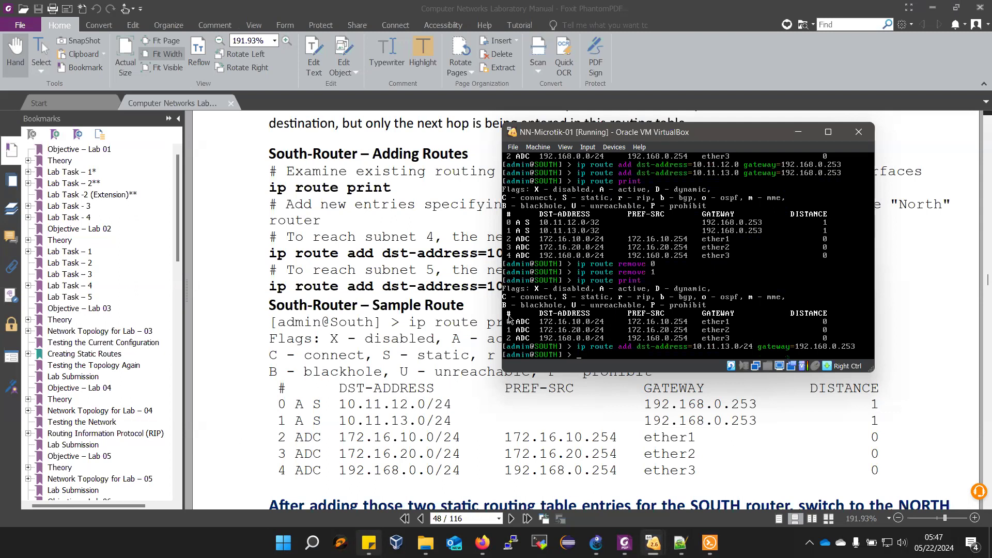
- Add a SOUTH static route to 10.11.12.0/24 via gateway 192.168.0.253, and print the routing table to check both entries
key("Up")
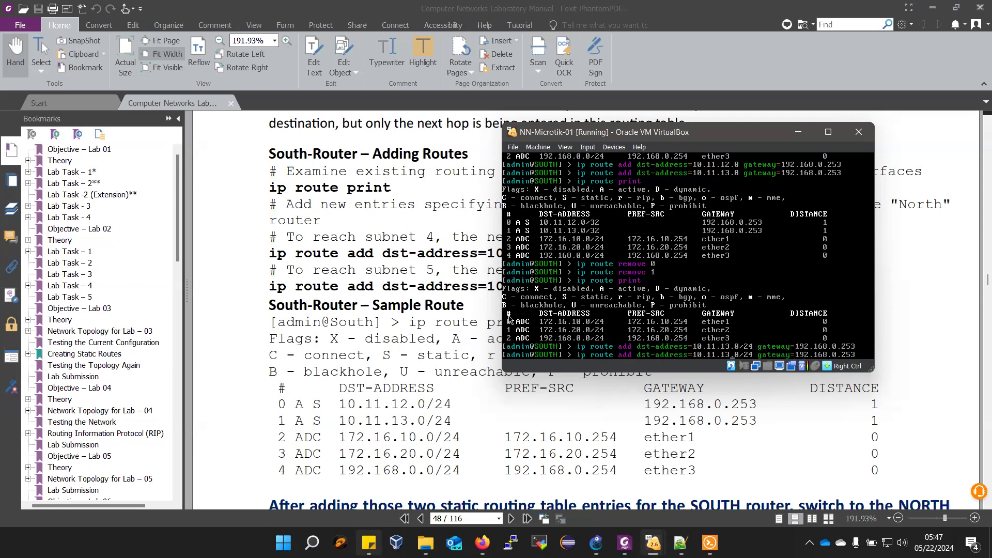
key("BackSpace")
type("2")
key("Return")
key("Up")
key("Up")
key("Up")
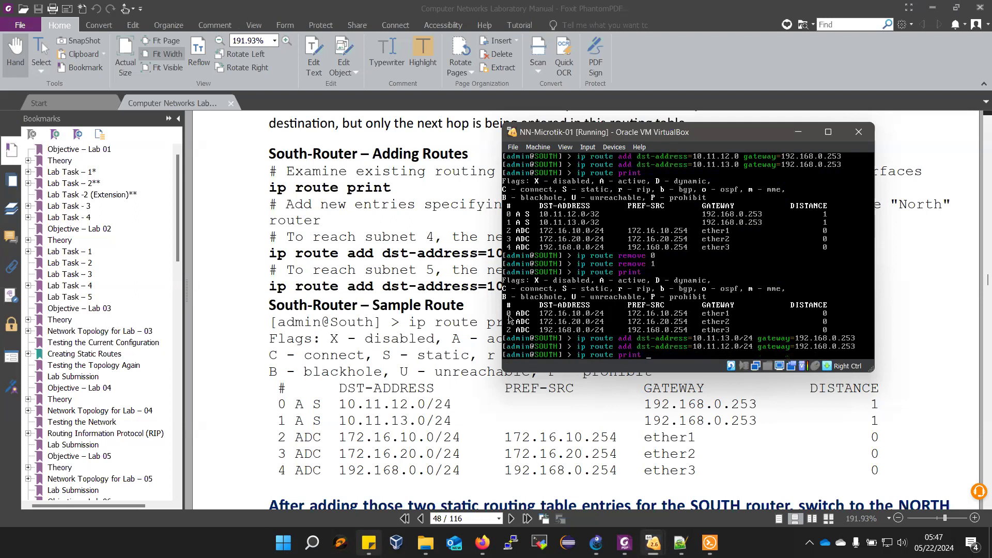
key("Return")
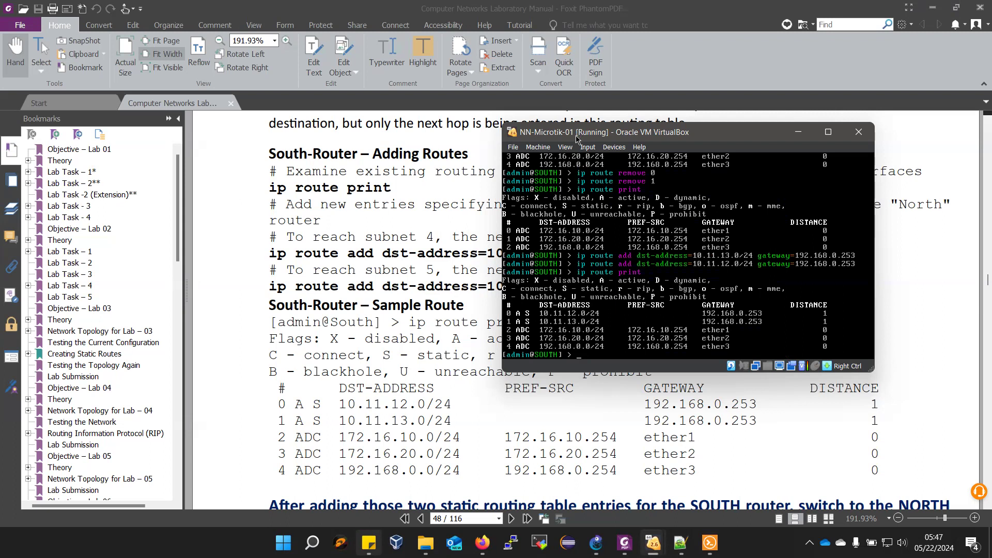
- Move the SOUTH console aside, switch to the NORTH router's VirtualBox console, and print its routing table with ip route print
left_click_drag(569, 133, 116, 53)
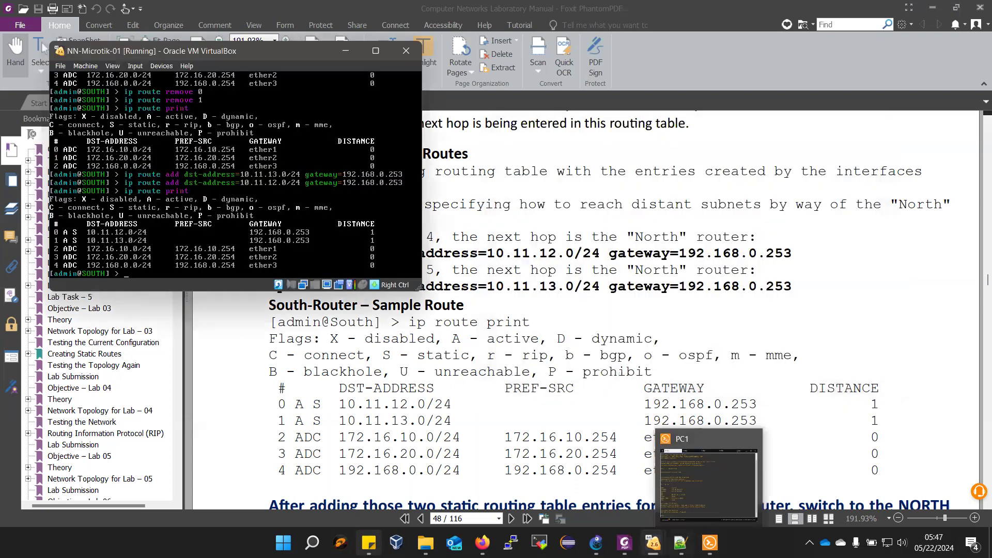
mouse_move(659, 539)
left_click(709, 508)
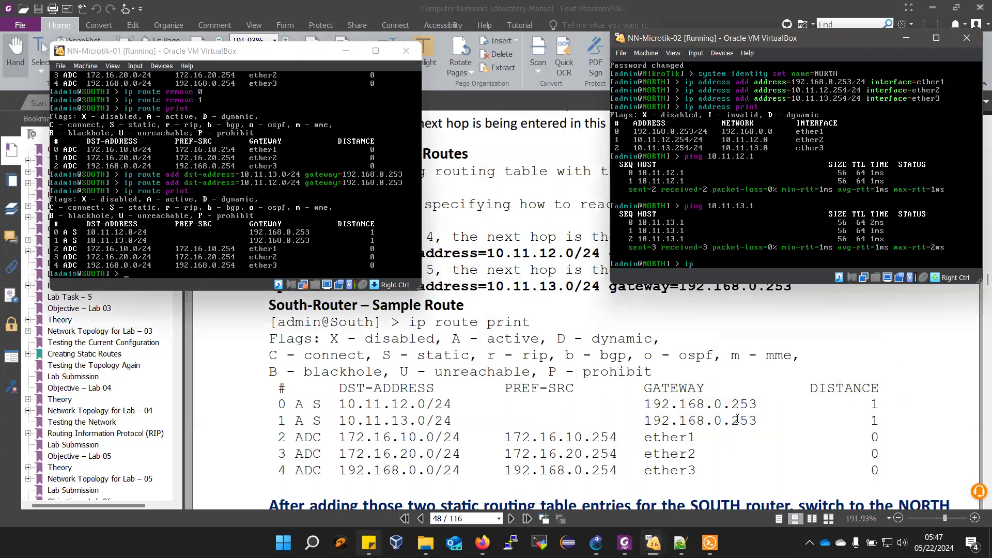
type("oute print")
key("Return")
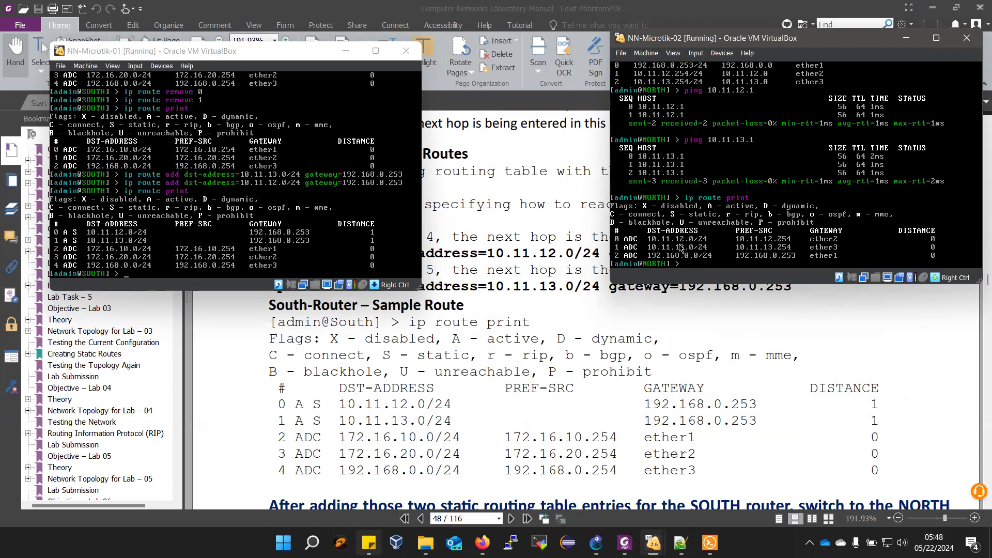
- Add a static route on the NORTH router with dst-address=172.16.10.0/24 and gateway=192.168.0.254
type("ip route add dst-address=172.16.10.0/24")
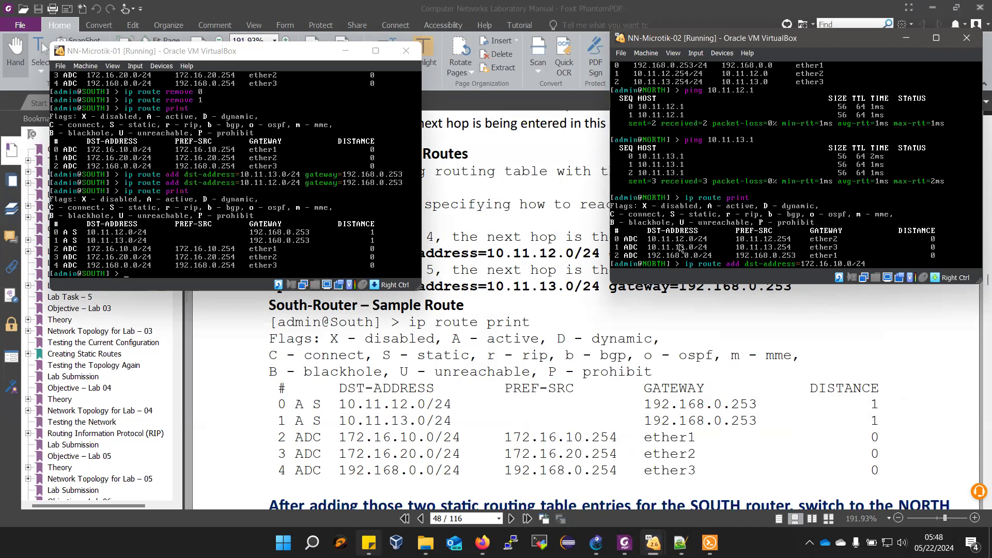
type(" gateway=192.168.0.254")
key("Return")
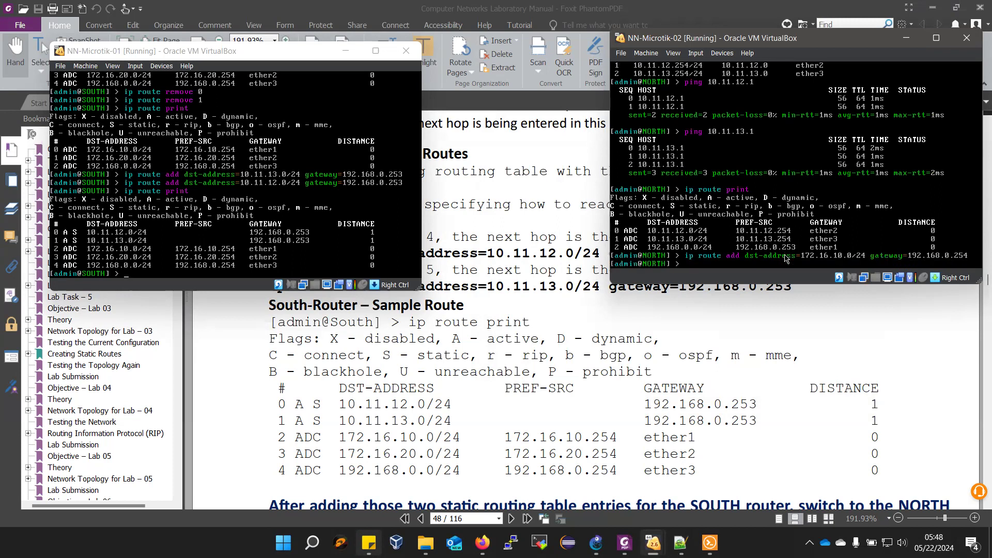
- Add a NORTH static route to 172.16.20.0/24 via gateway 192.168.0.254, and print the routing table to check both entries
key("Up")
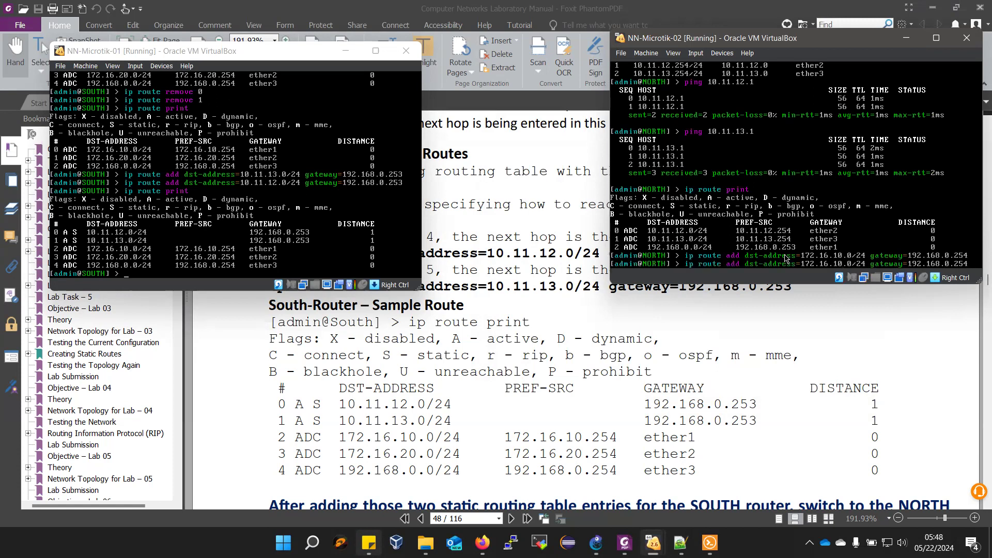
key("BackSpace")
type("2")
key("Return")
type("ip route")
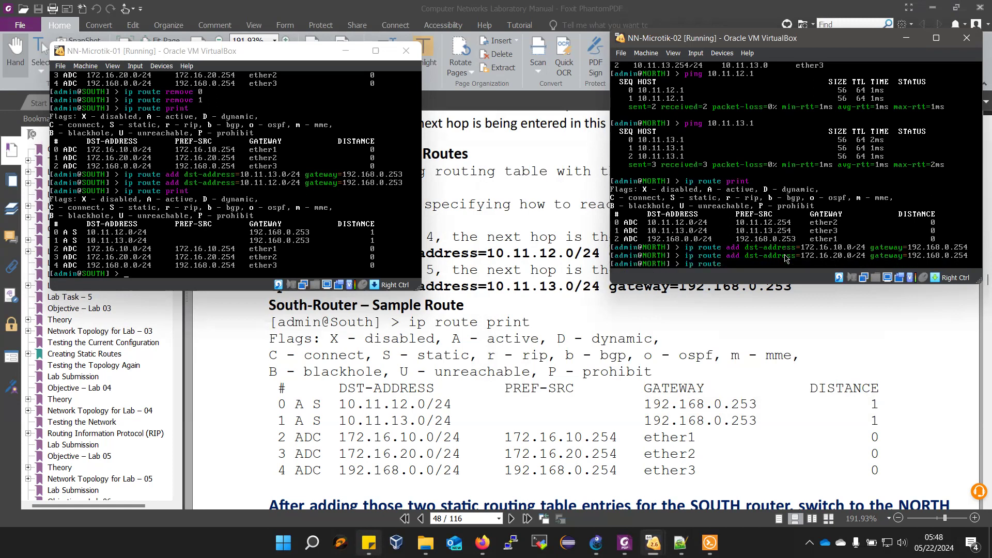
type(" print")
key("Return")
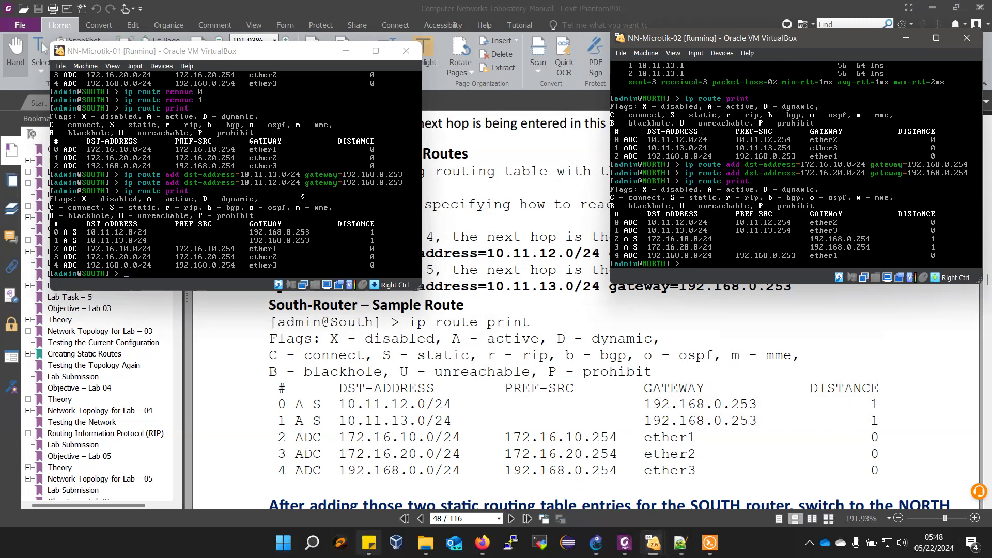
- Switch to the PC1 console in Solar-PuTTY and ping the NORTH router's ether1 port at 192.168.0.253 again
scroll(357, 404, "down", 8)
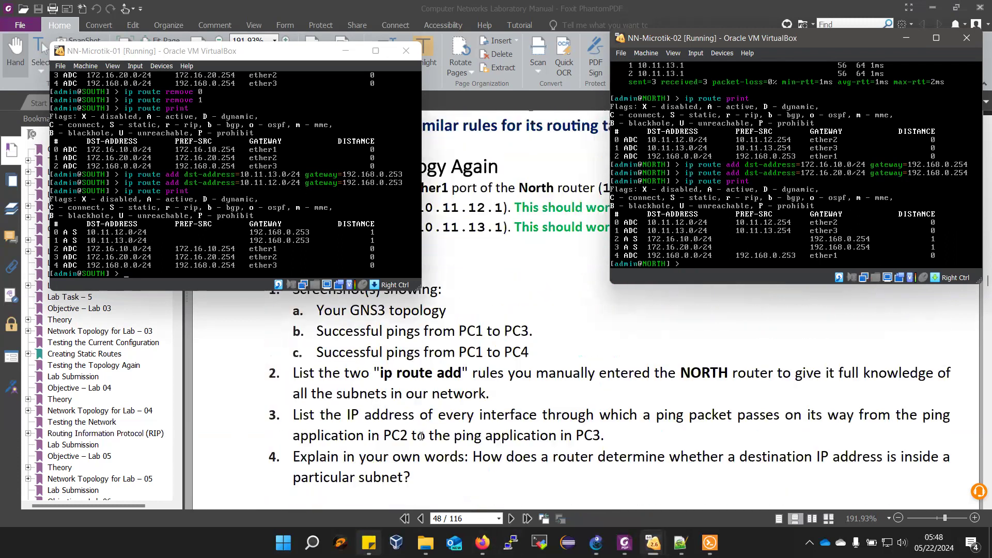
scroll(422, 436, "down", 2)
mouse_move(713, 543)
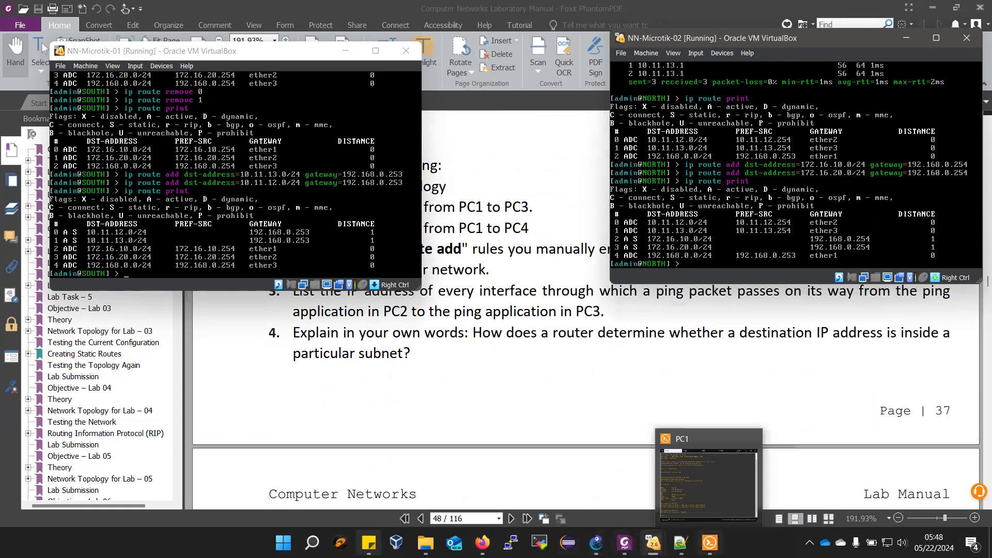
left_click(695, 503)
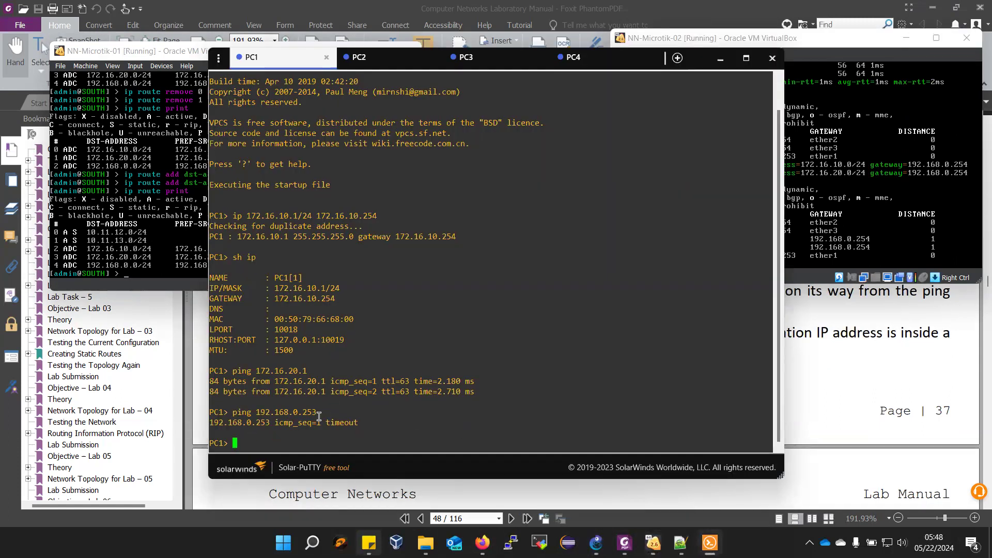
key("Up")
key("Return")
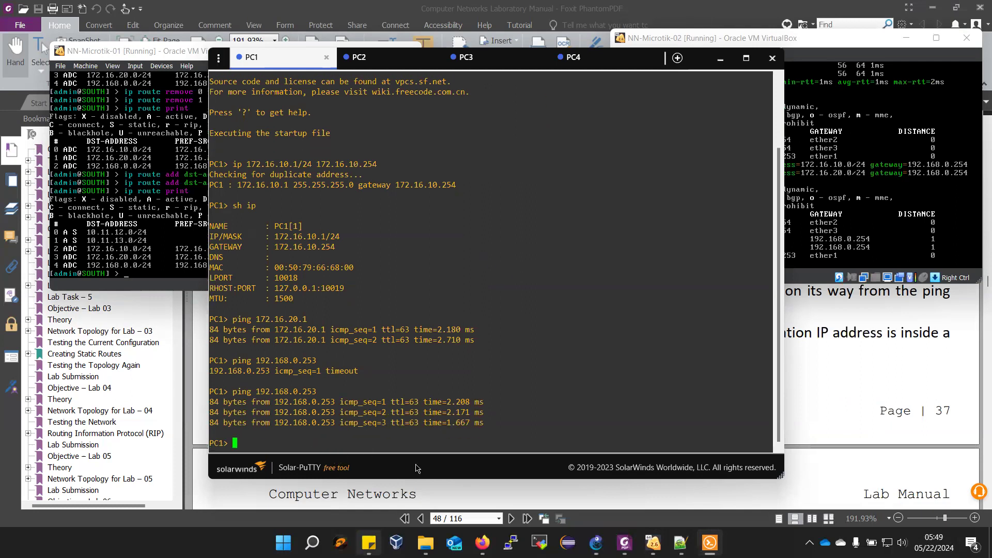
- Read the ping tests under Testing the Topology Again in the lab manual and return to the PC1 console
left_click(858, 436)
scroll(625, 487, "down", 3)
scroll(618, 488, "up", 3)
scroll(411, 304, "up", 3)
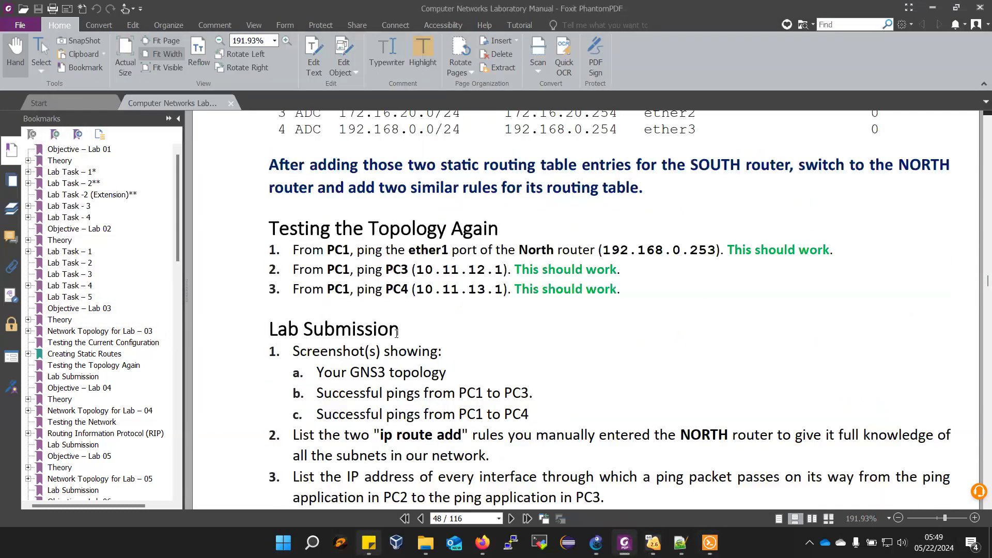
scroll(396, 334, "up", 3)
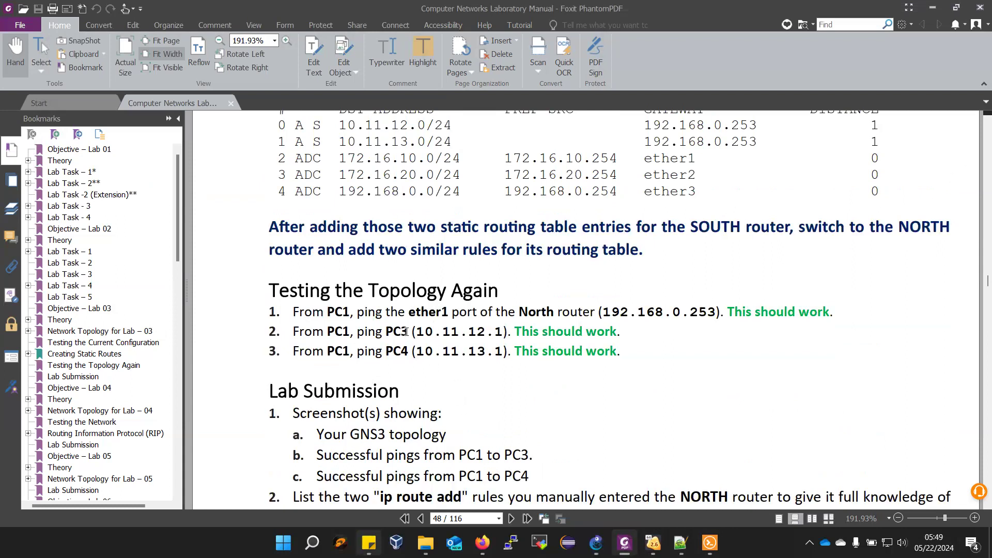
mouse_move(706, 542)
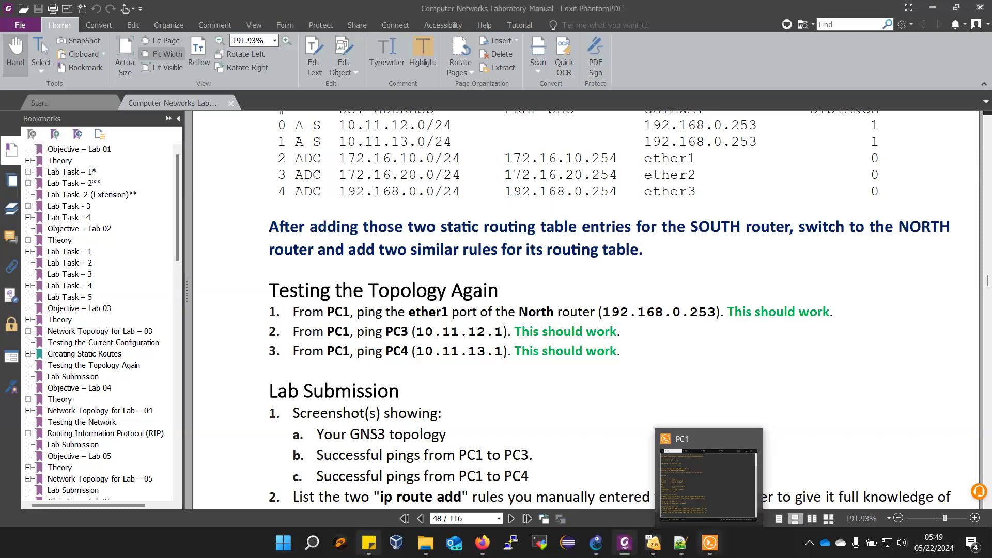
left_click(684, 497)
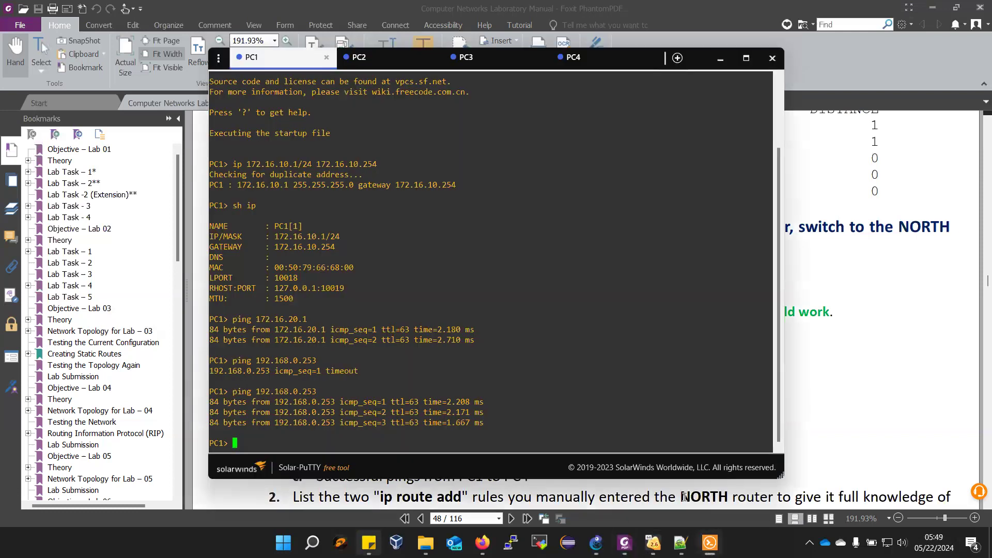
- Ping PC3 at 10.11.12.1 from the PC1 console
type("ping 10.11.12.1")
key("Return")
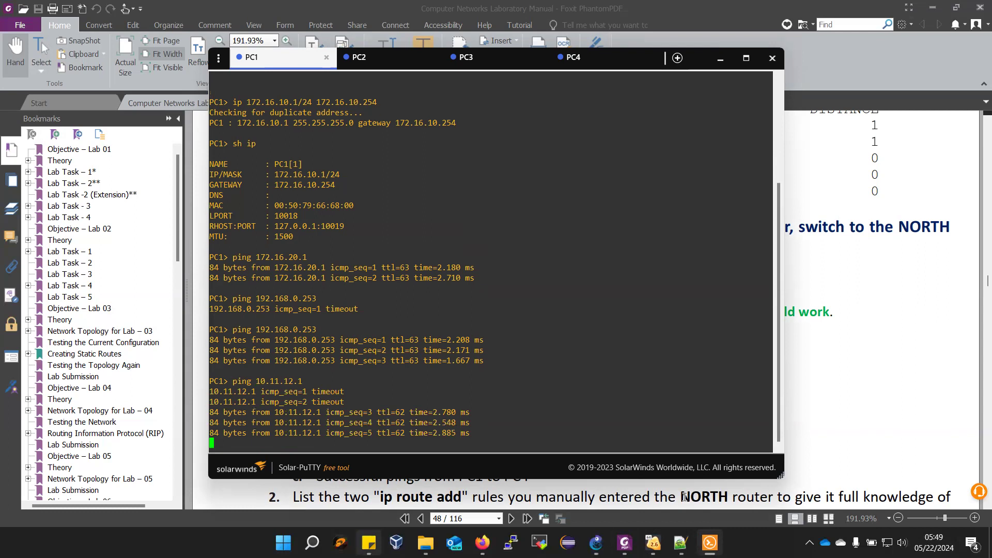
- Ping PC4 at 10.11.13.1 from the PC1 console
key("Up")
key("Left")
key("Left")
key("Left")
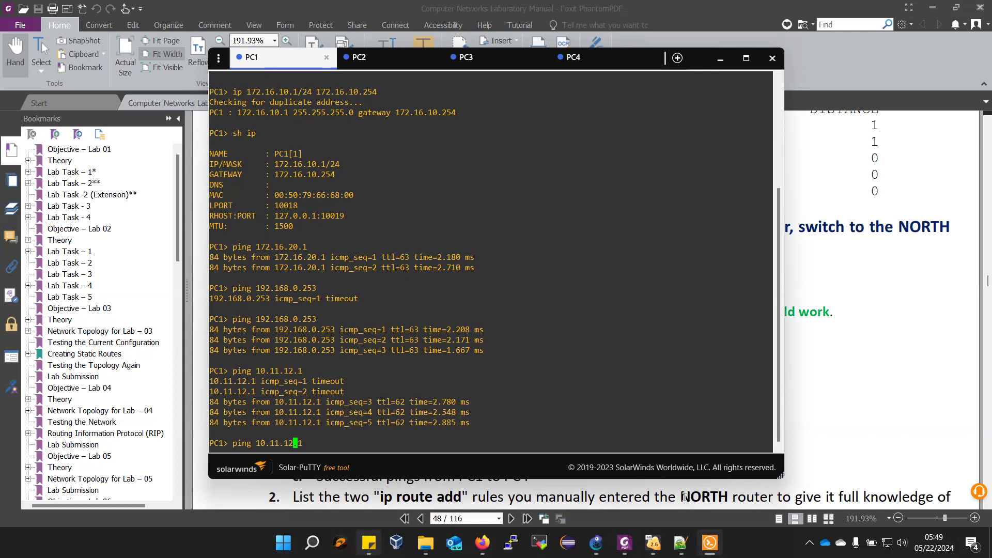
type("3")
key("Return")
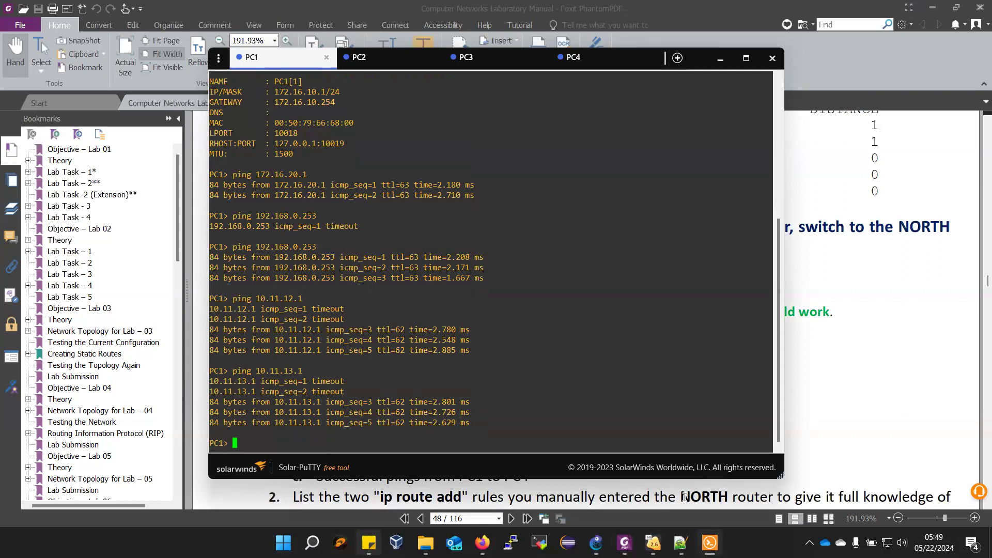
- Check the Lab Submission list in the manual, then switch to GNS3 and add the note "CMS-ID and Name" above the topology
left_click(885, 313)
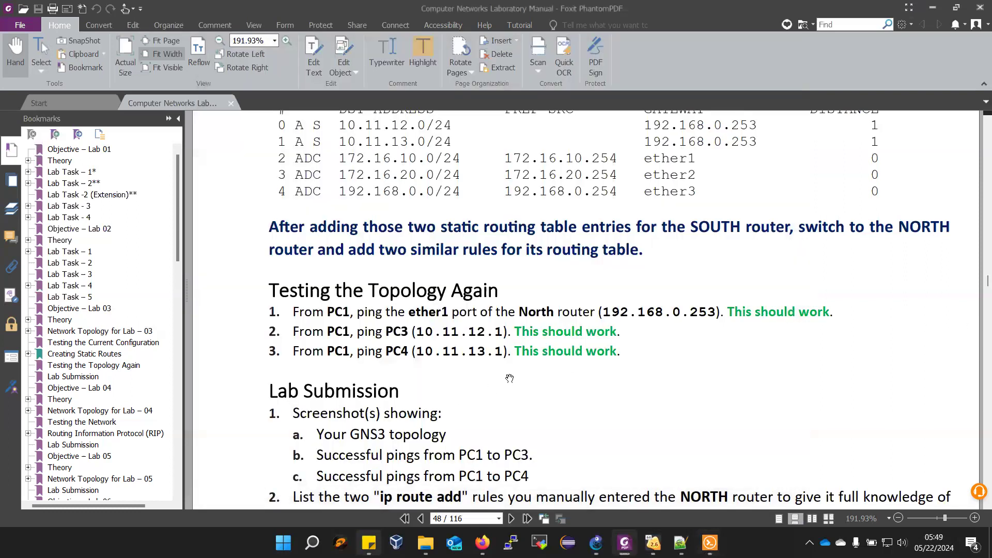
scroll(469, 412, "down", 1)
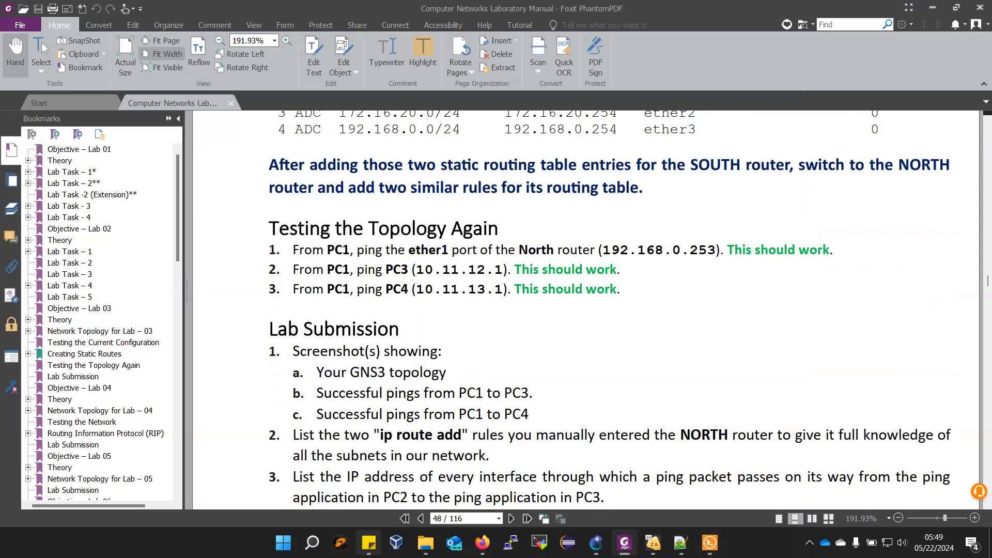
left_click(596, 543)
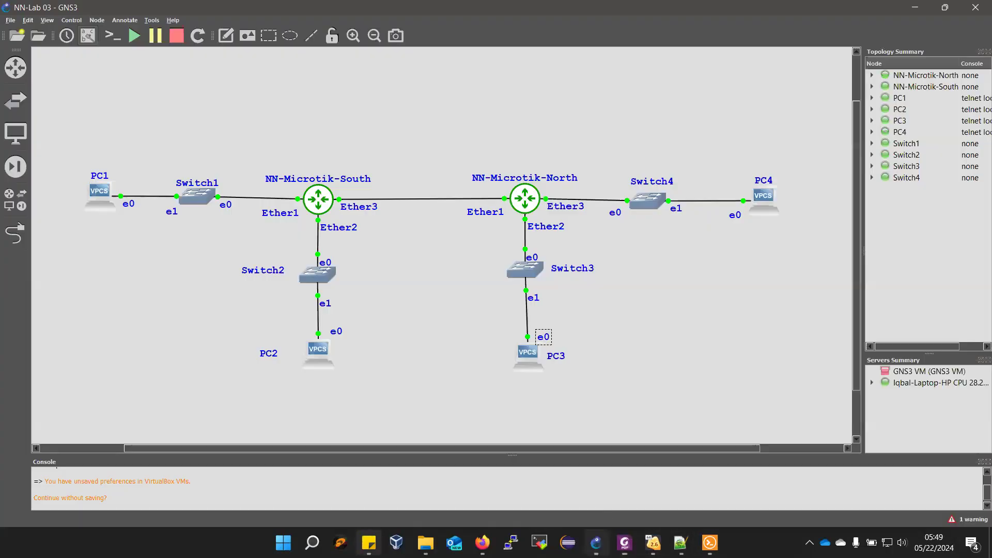
left_click(226, 35)
left_click(324, 96)
type("CMS-ID and Name")
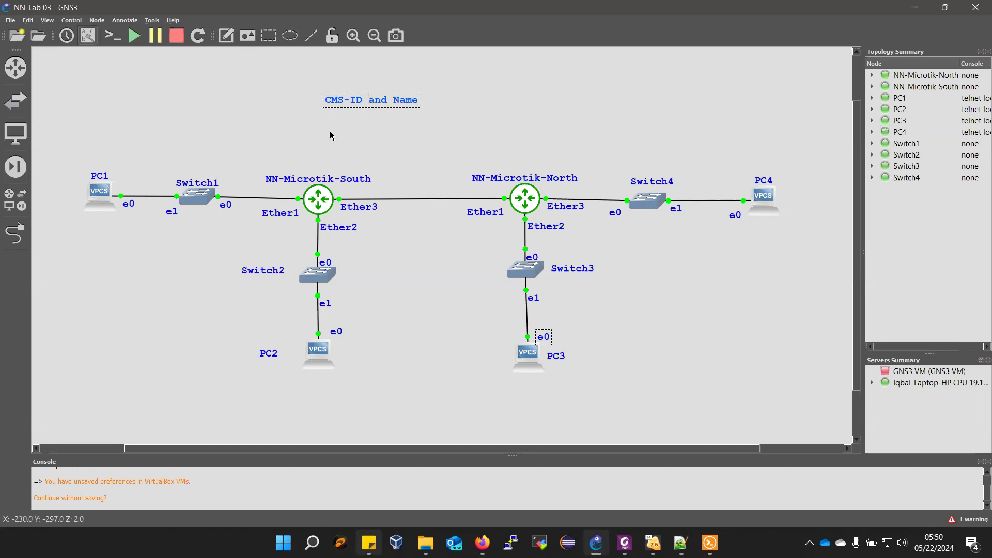
- Set the "CMS-ID and Name" note's font size to 18 and move the note to the middle above the two routers
right_click(343, 97)
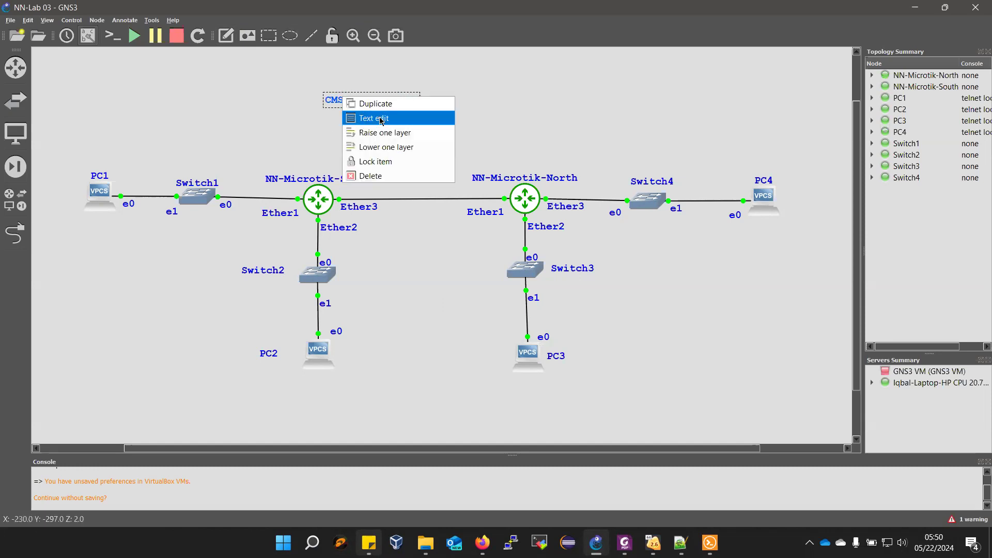
left_click(380, 118)
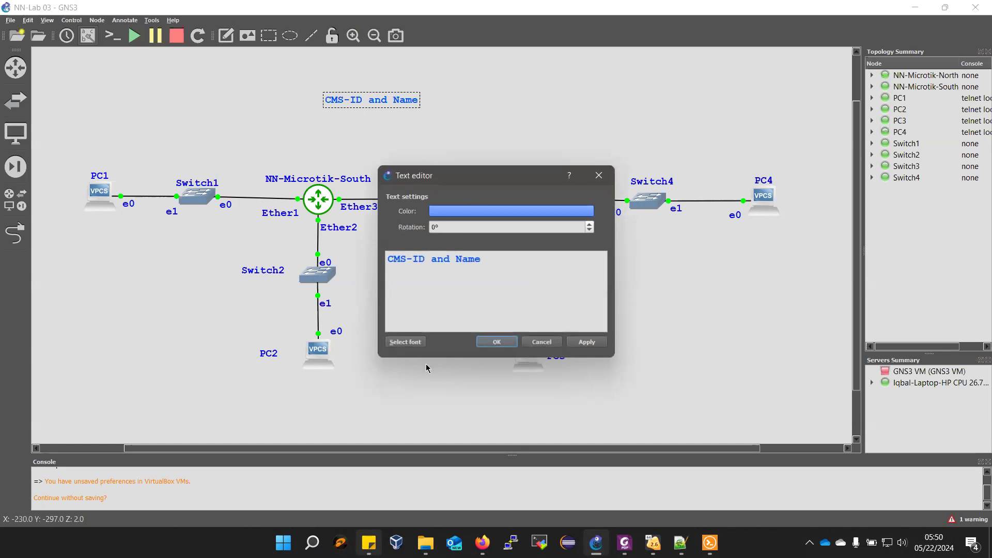
left_click(405, 341)
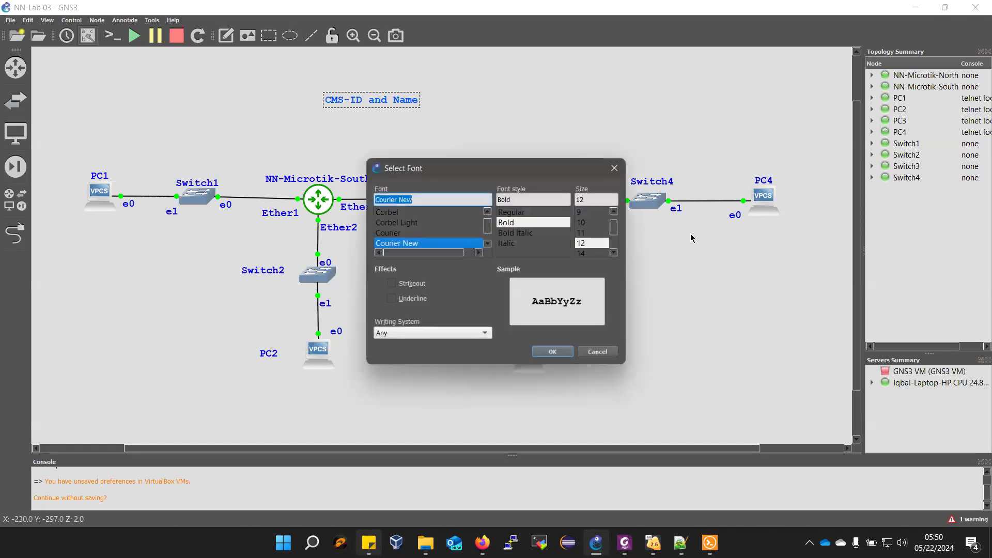
left_click(587, 254)
scroll(597, 236, "down", 1)
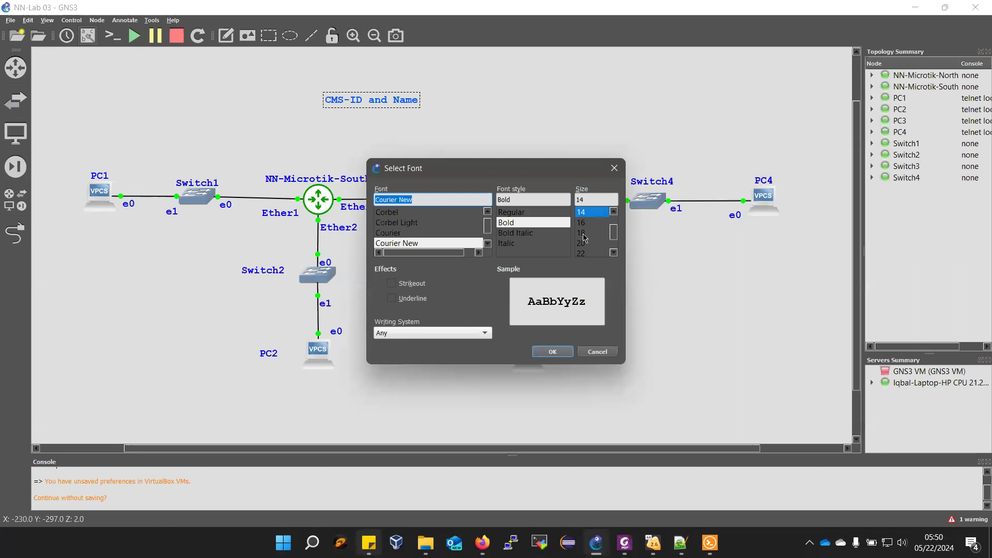
left_click(584, 233)
left_click(549, 352)
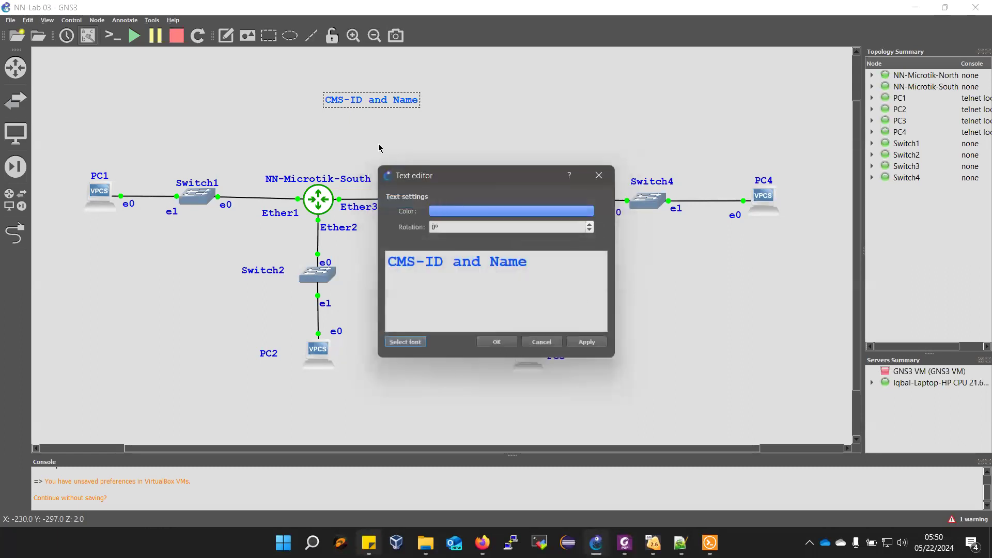
left_click(583, 345)
left_click(496, 341)
left_click_drag(381, 108, 391, 111)
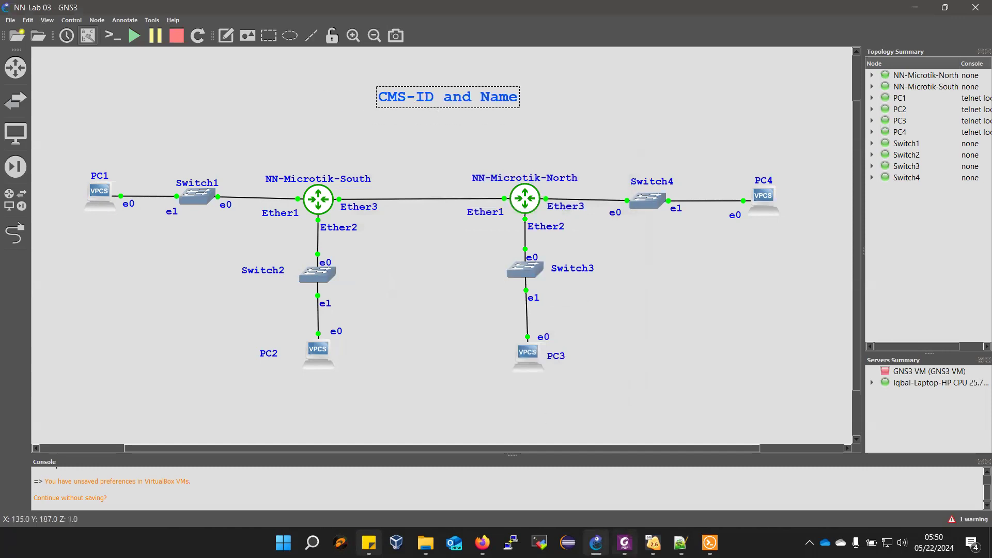
- Review the Lab Submission tasks in the manual against PC1's ping output and the NORTH router's ip route add commands
left_click(569, 459)
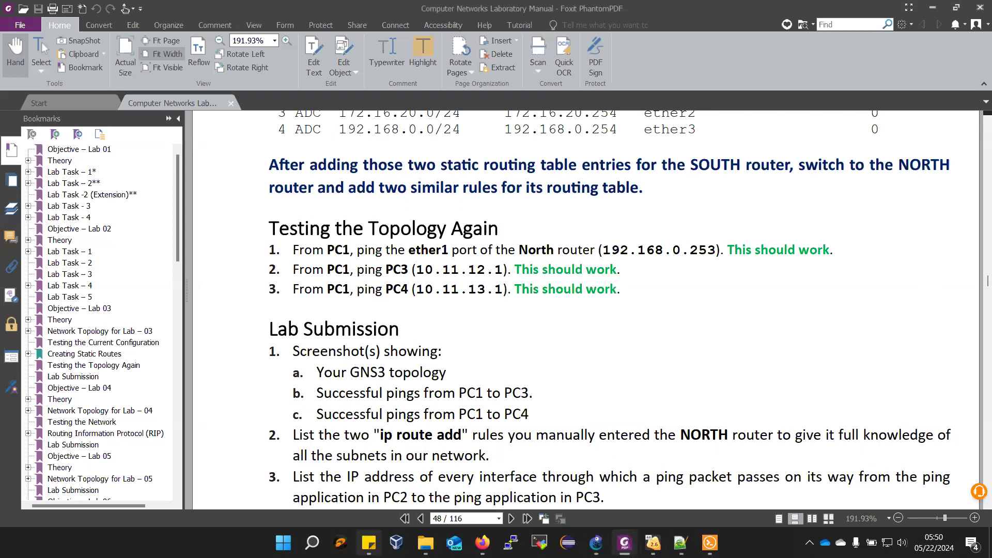
mouse_move(653, 542)
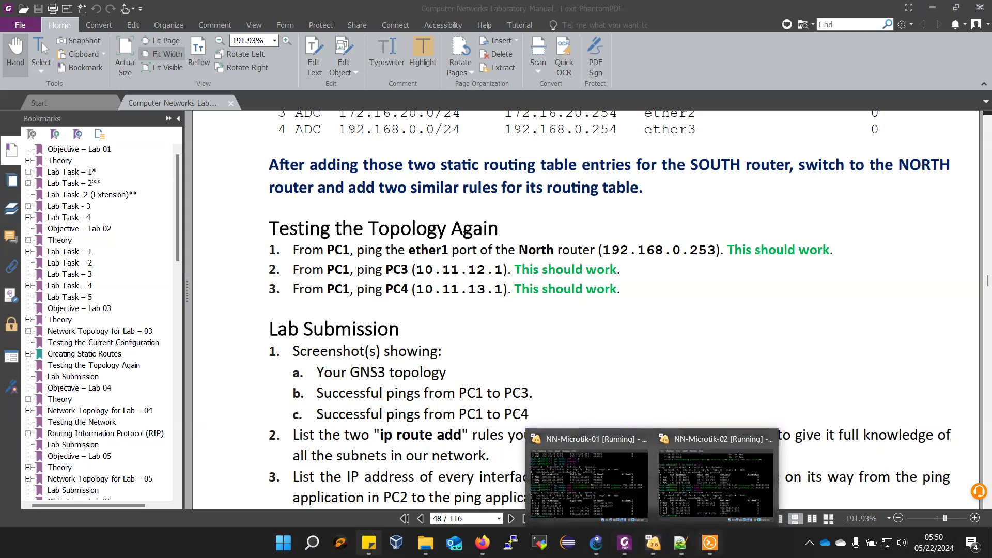
left_click(709, 543)
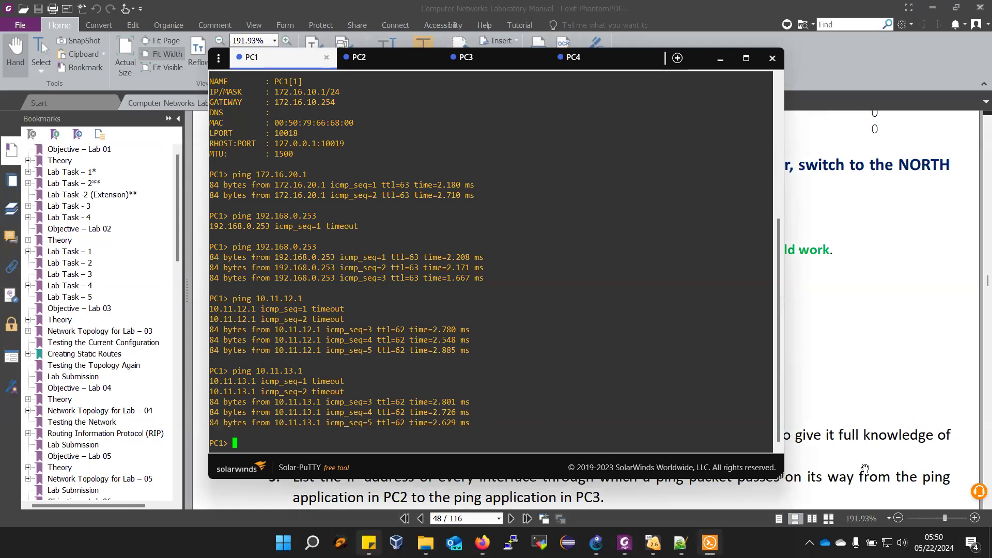
left_click(869, 418)
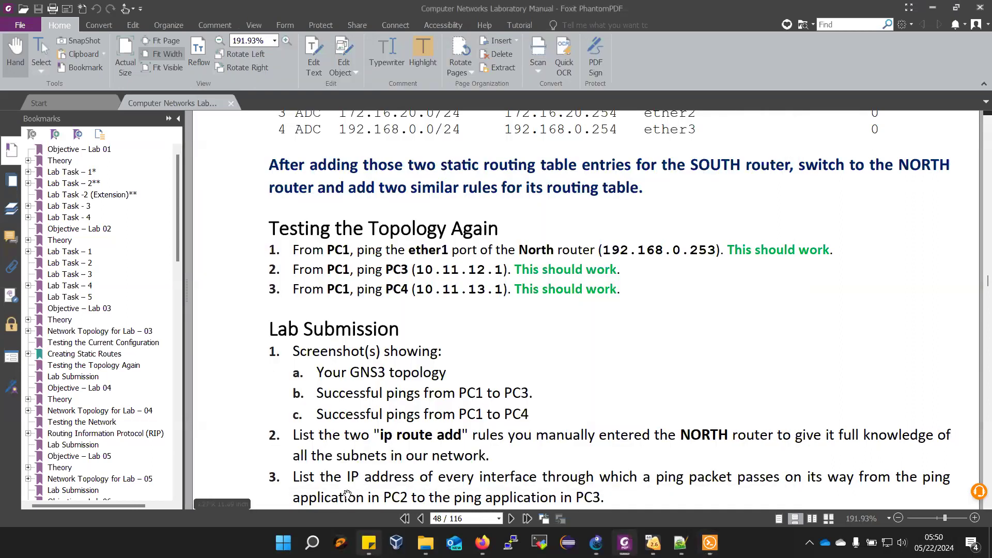
scroll(518, 444, "down", 1)
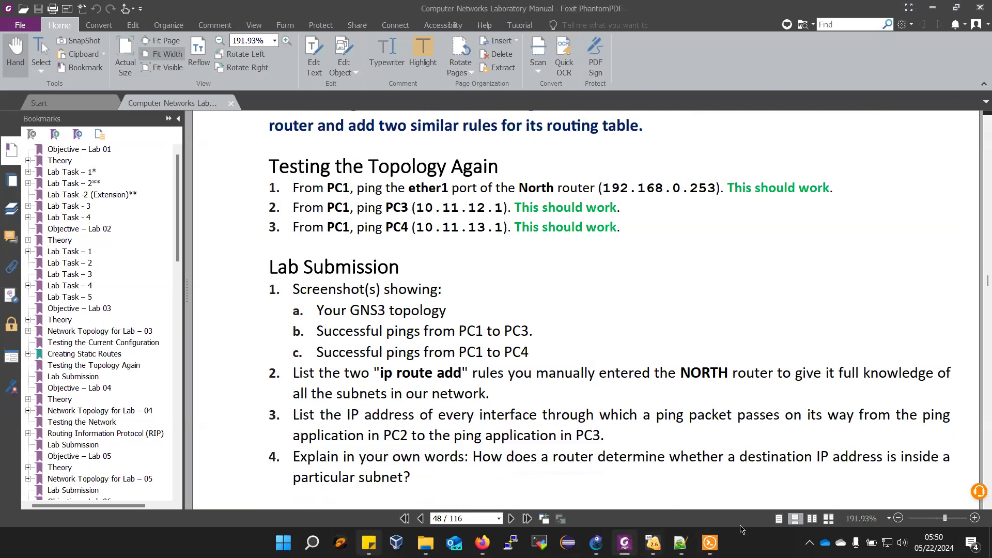
scroll(489, 326, "up", 6)
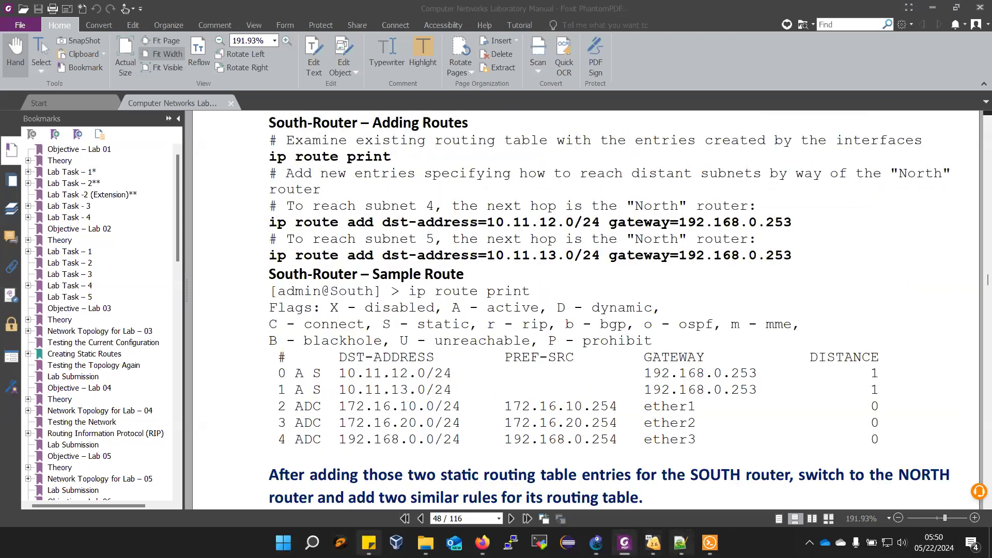
mouse_move(654, 543)
left_click(703, 508)
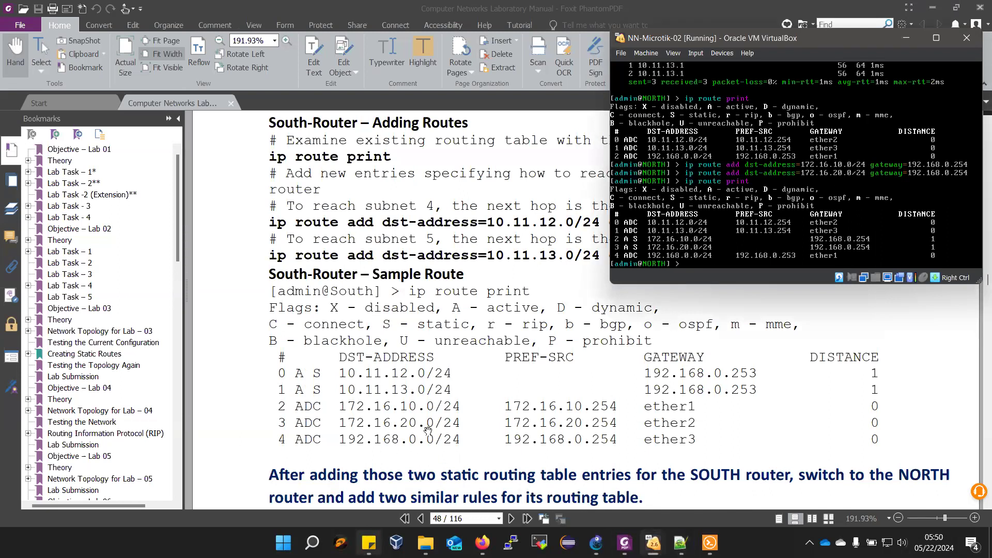
scroll(428, 432, "down", 10)
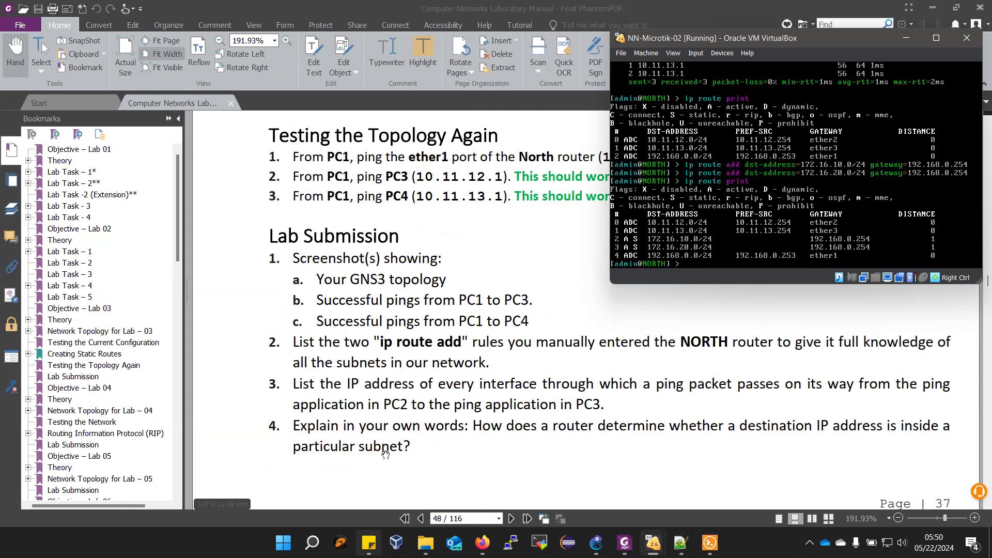
- Switch to File Explorer and open the Lab Task Submission Templete document from the Lab folder of CN - S24 -- Student Share
mouse_move(425, 543)
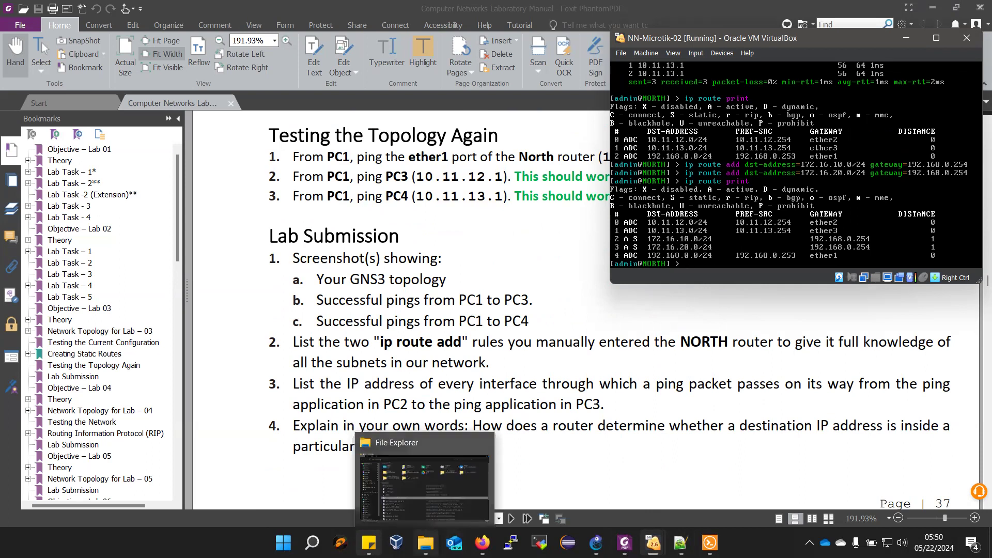
right_click(425, 543)
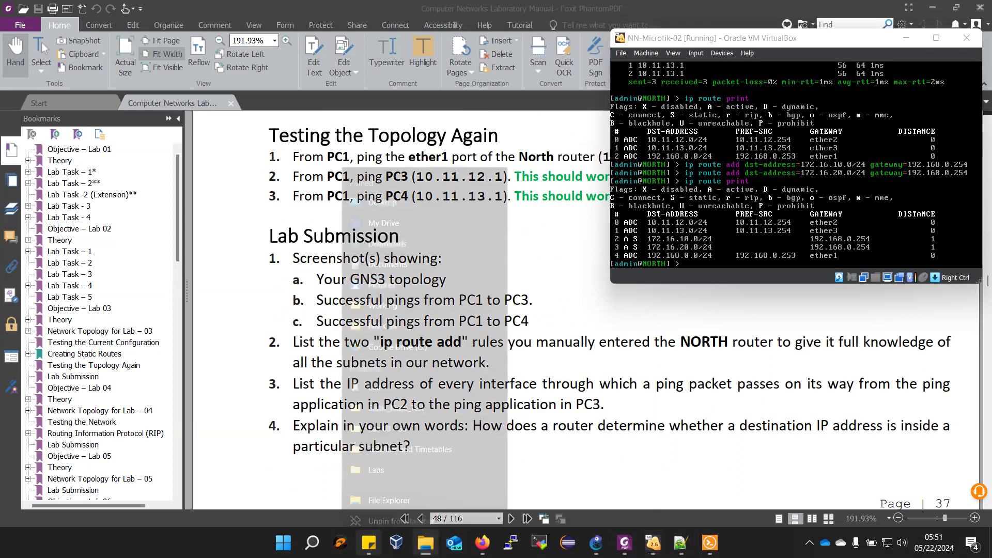
left_click(421, 475)
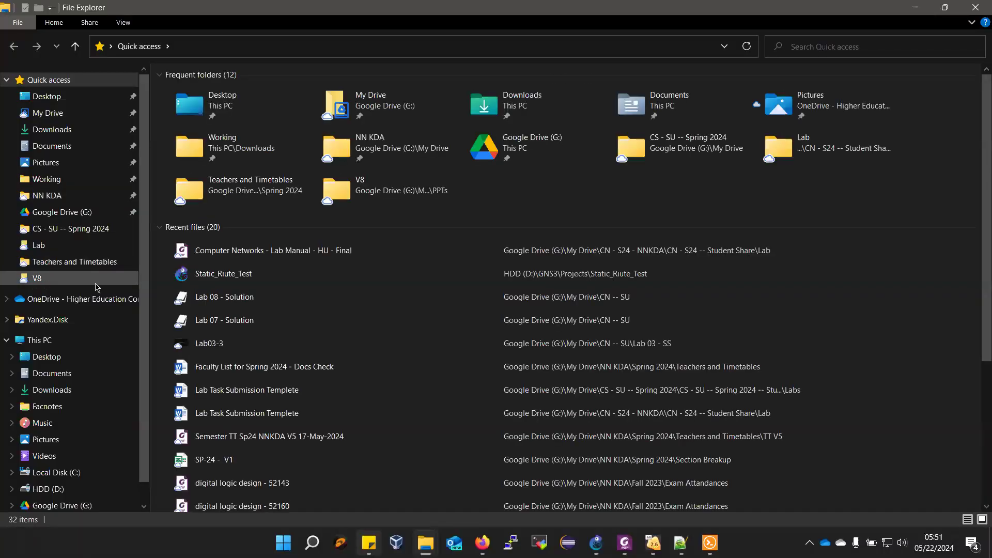
left_click(46, 279)
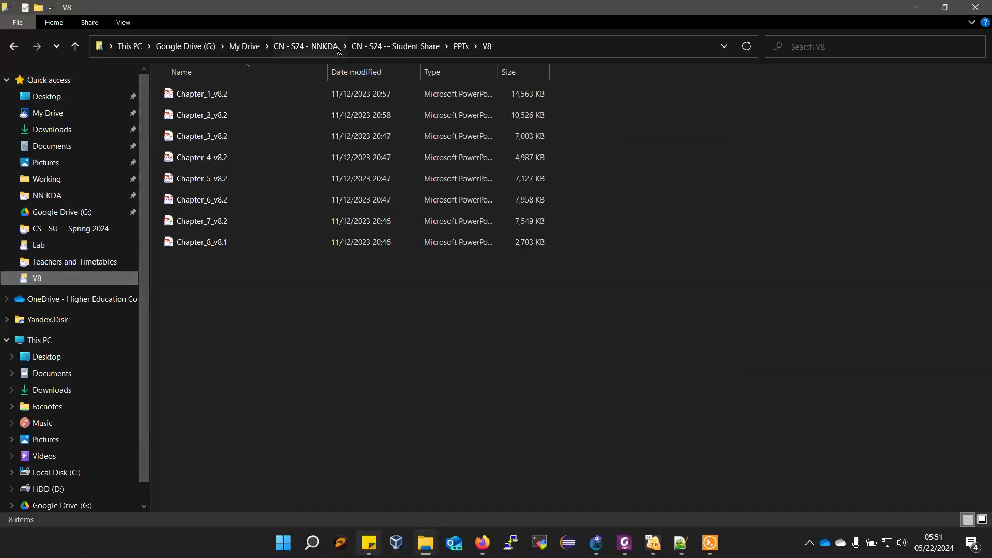
left_click(396, 47)
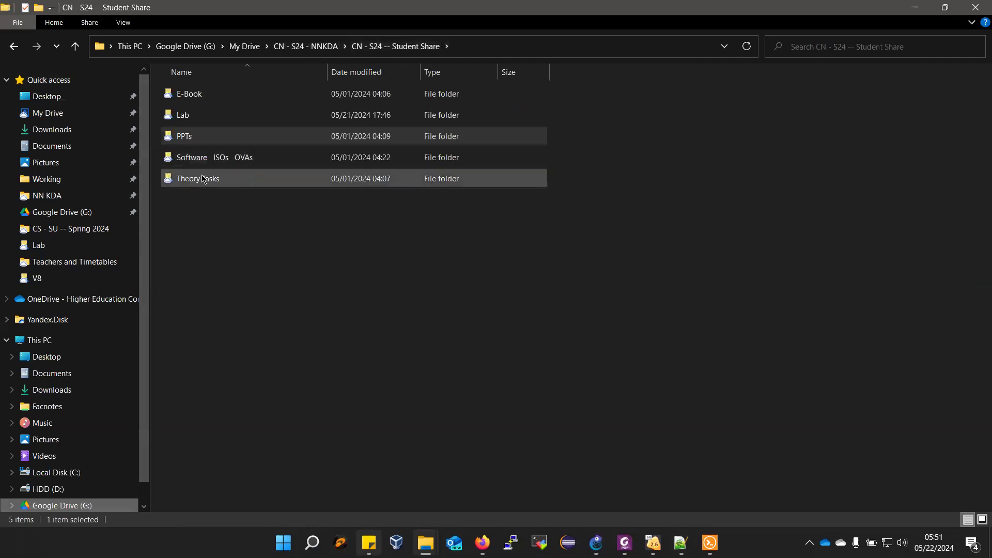
left_click(198, 124)
double_click(200, 126)
left_click(201, 118)
double_click(200, 119)
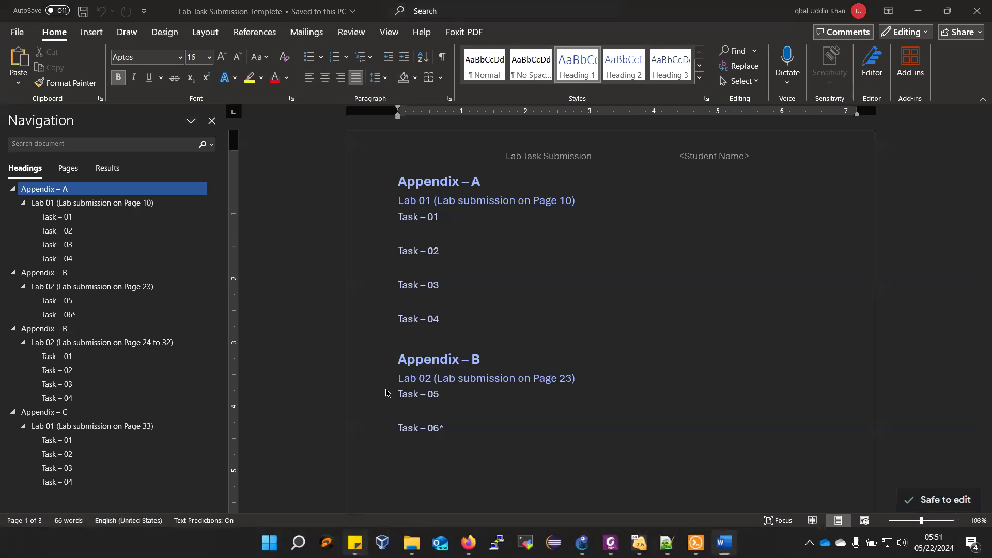
- Copy the Appendix – B heading with its Lab 02 (Lab submission on Page 23) line and paste them below Task – 06*
scroll(440, 423, "down", 1)
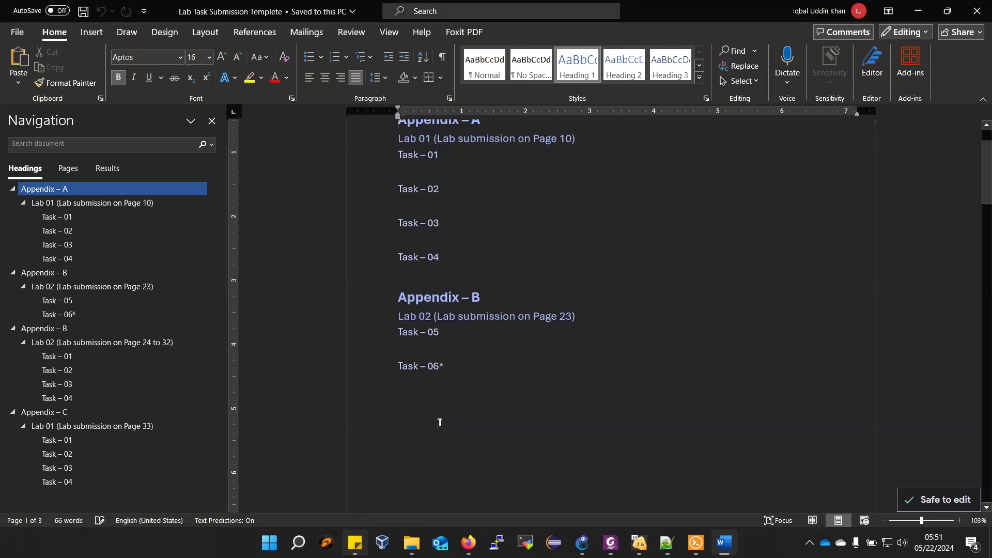
left_click(463, 370)
left_click_drag(588, 319, 372, 308)
key("ctrl+c")
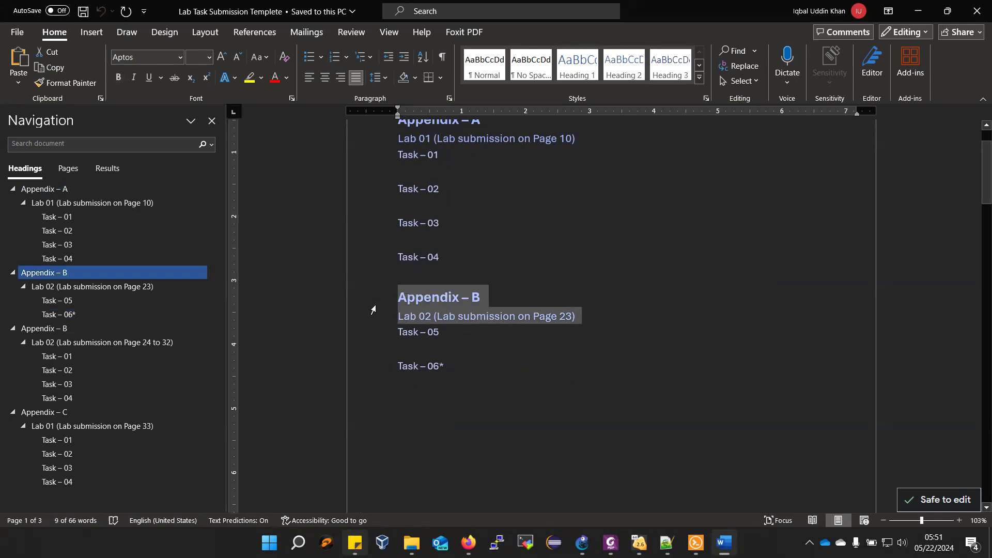
left_click(422, 409)
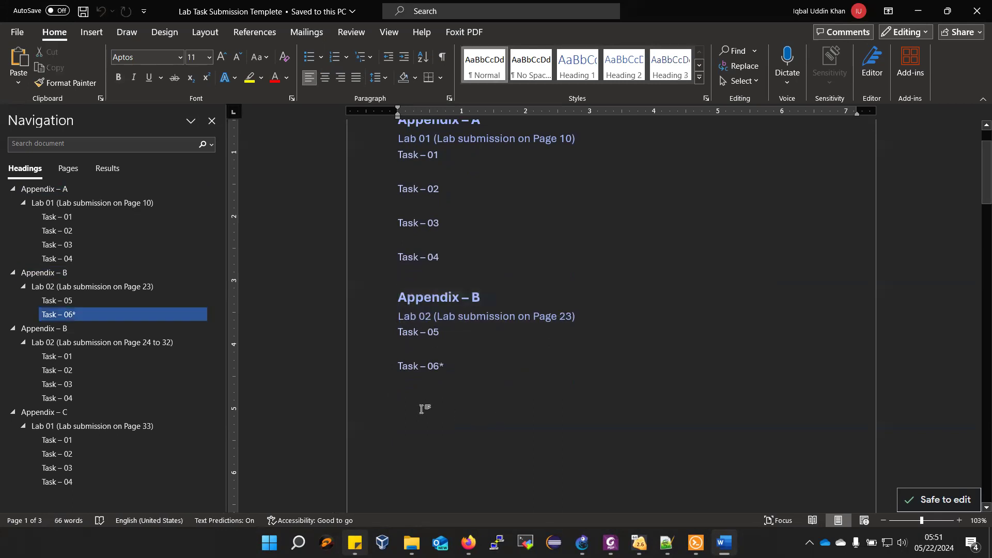
key("ctrl+v")
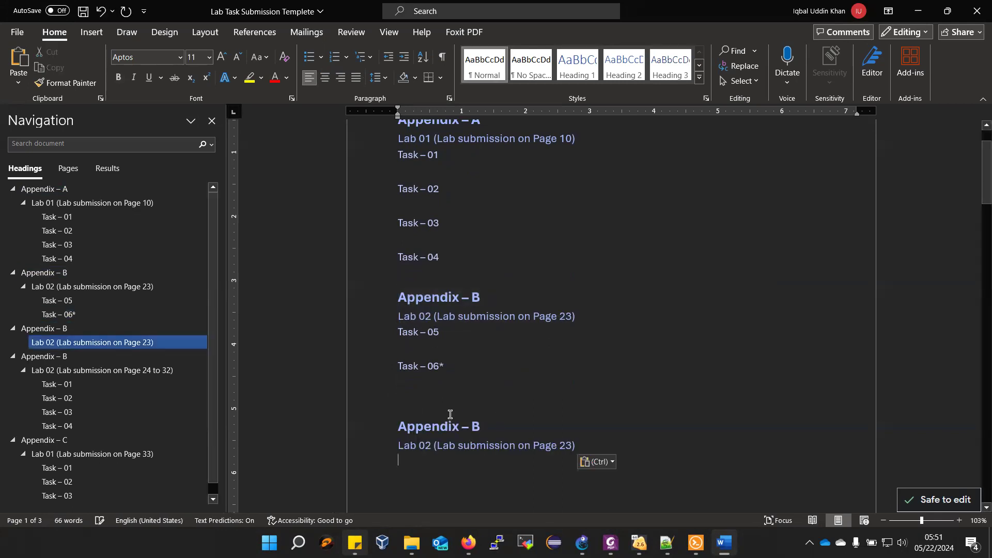
- Change the pasted headings to Appendix – C and Lab 03, and switch back to the lab manual in Foxit PhantomPDF
left_click_drag(486, 425, 470, 422)
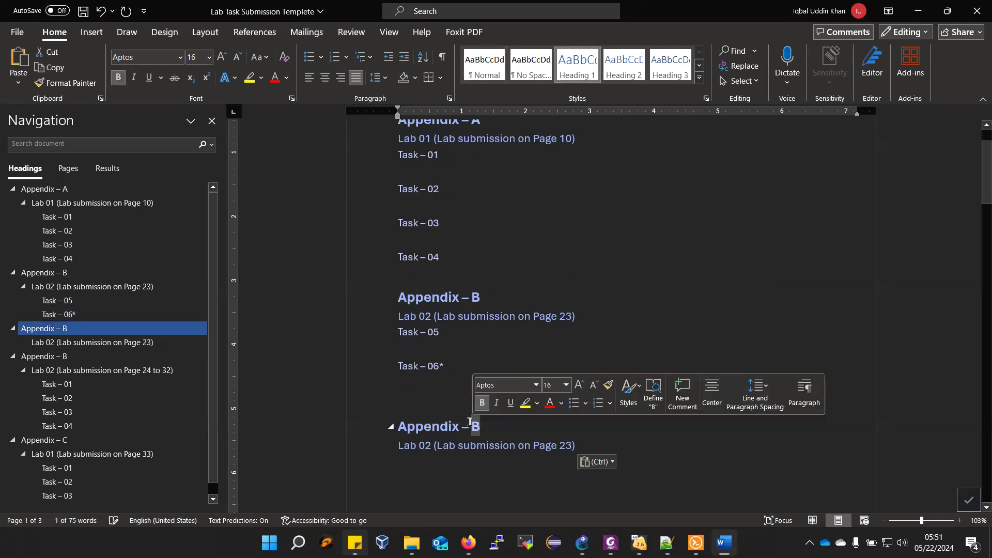
type("C")
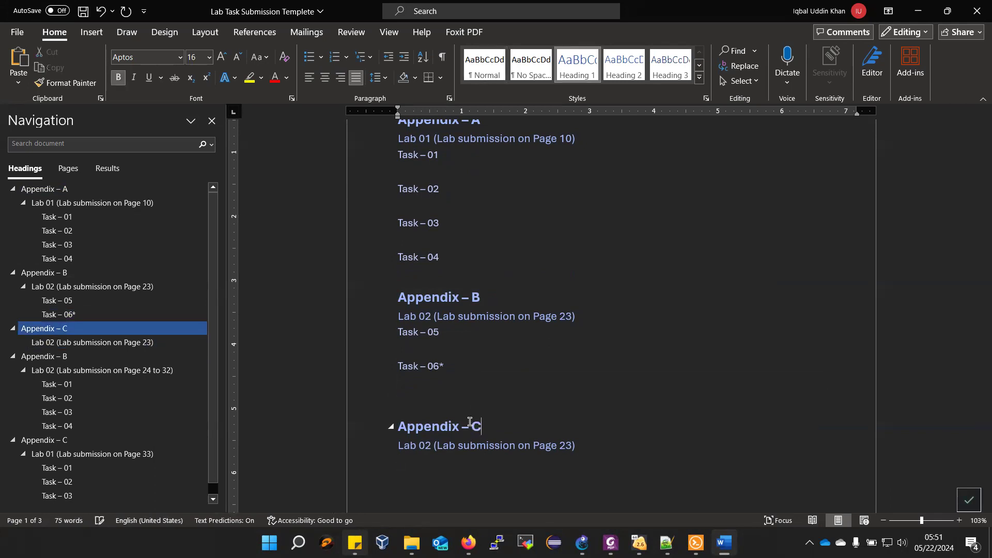
left_click_drag(424, 447, 432, 447)
type("3")
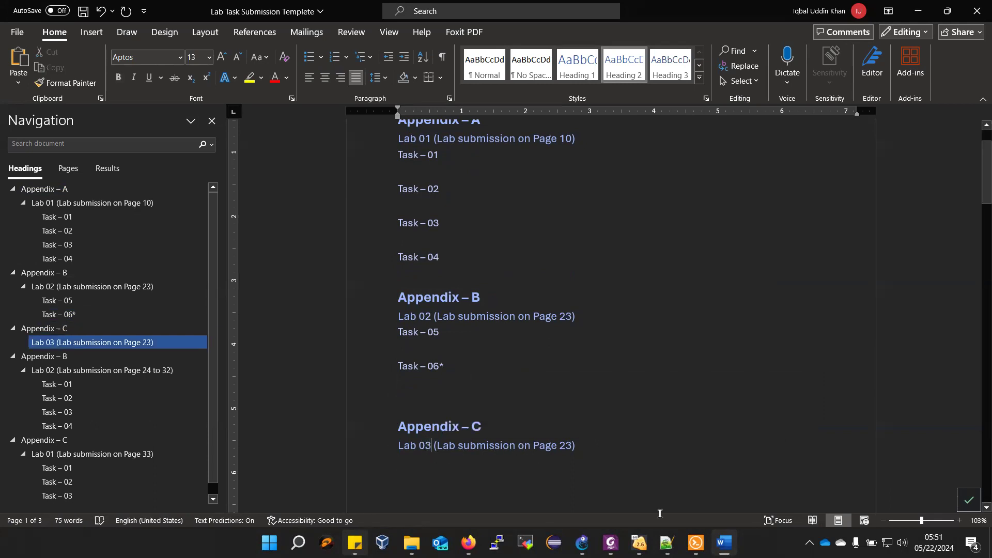
left_click(611, 543)
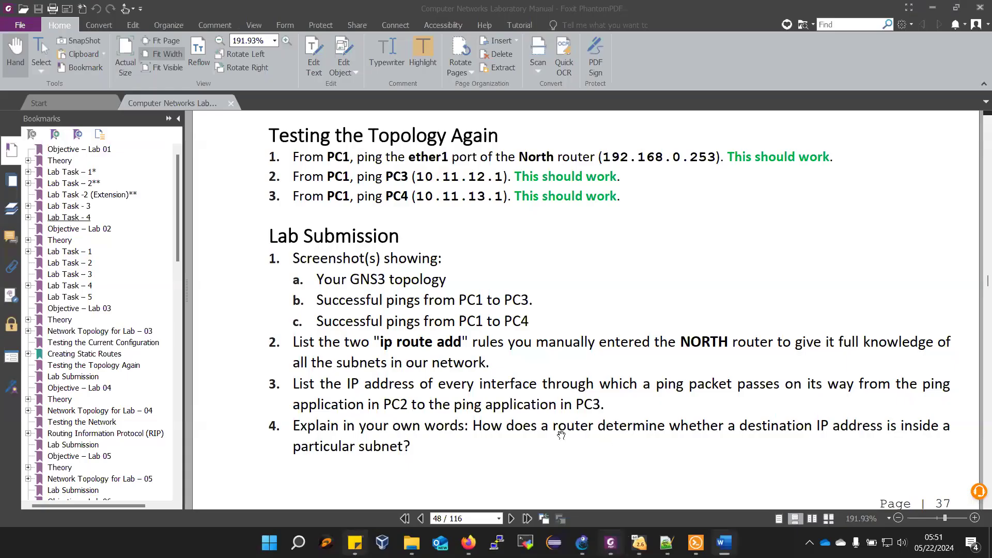
- Switch to the Word submission template, set the Lab 03 heading's submission page reference under Appendix – C to 37, and save the document
scroll(628, 465, "down", 3)
scroll(630, 463, "up", 3)
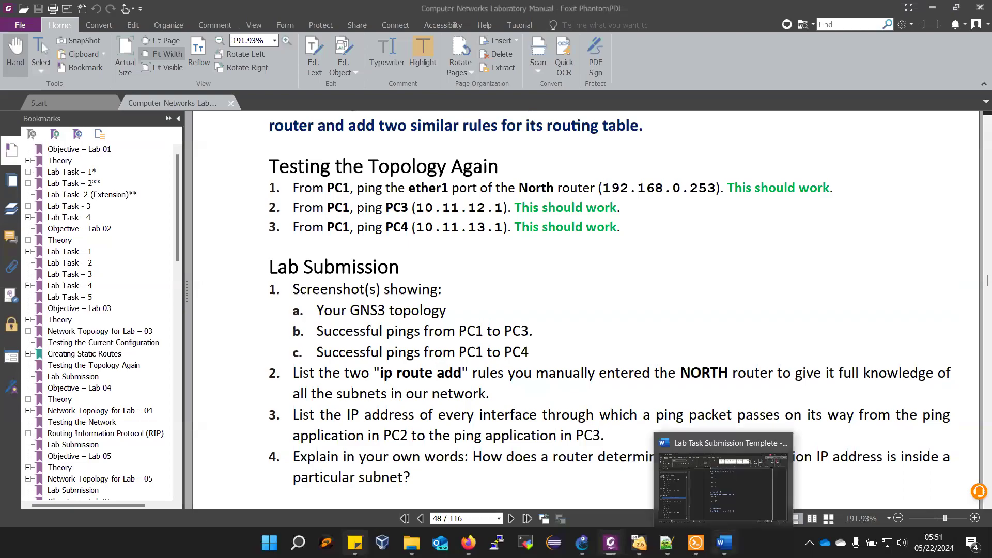
left_click(724, 543)
double_click(563, 443)
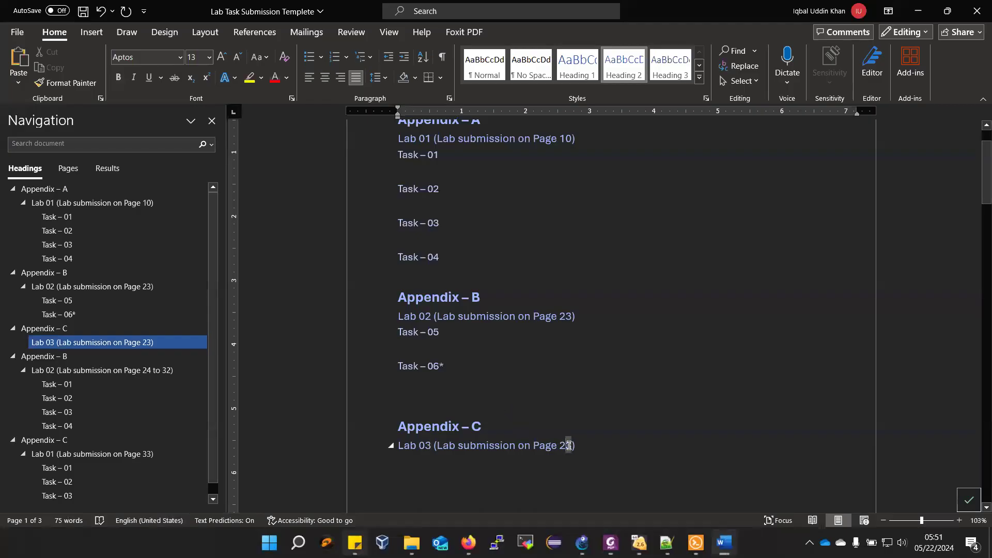
key("BackSpace")
type("37")
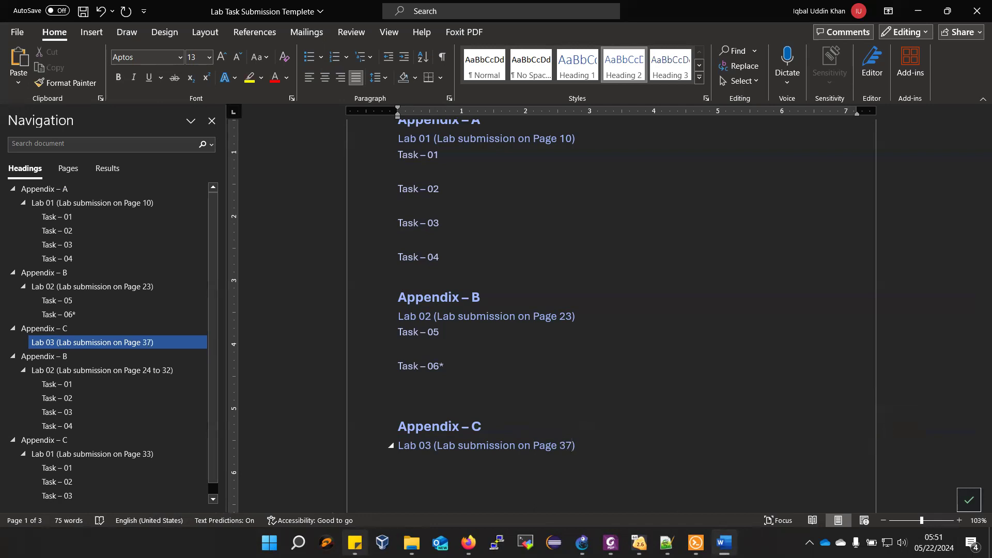
key("ctrl+s")
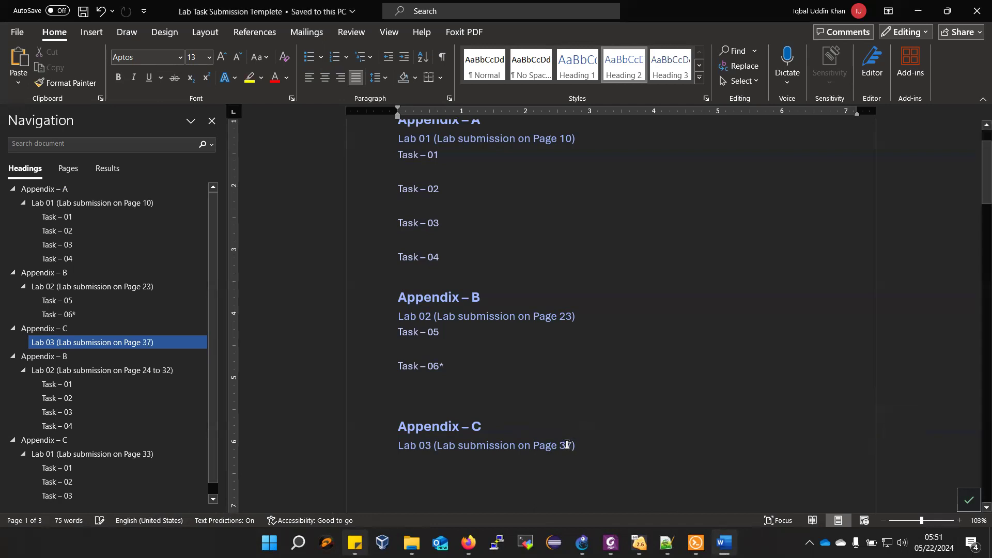
scroll(567, 444, "down", 5)
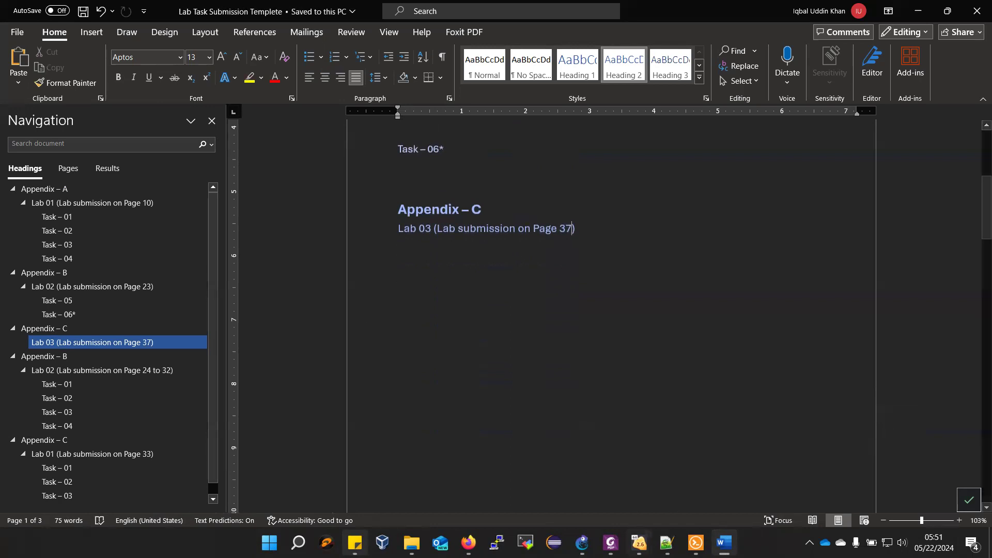
- Switch to Solar-PuTTY and save the startup configurations of PC1 and PC2 with the save command
mouse_move(639, 542)
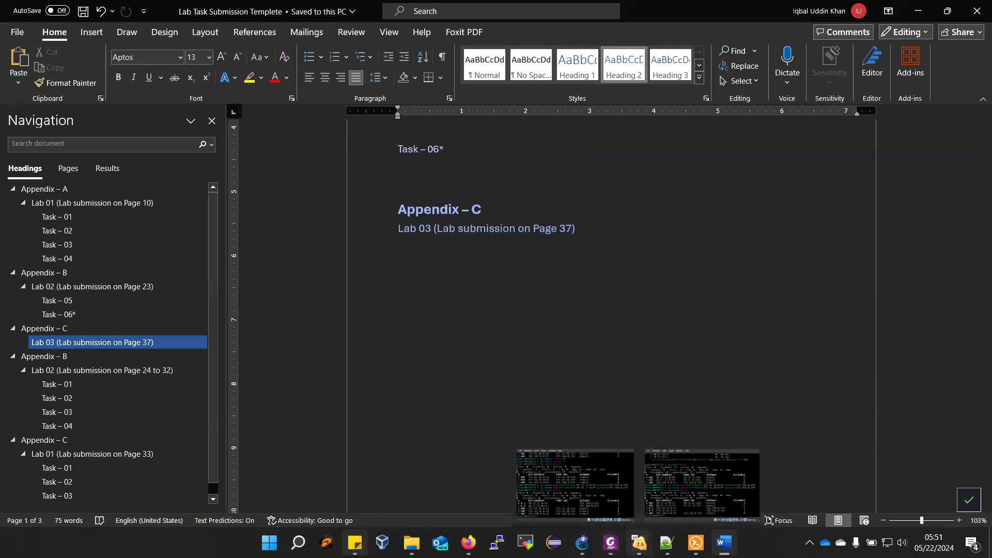
left_click(696, 543)
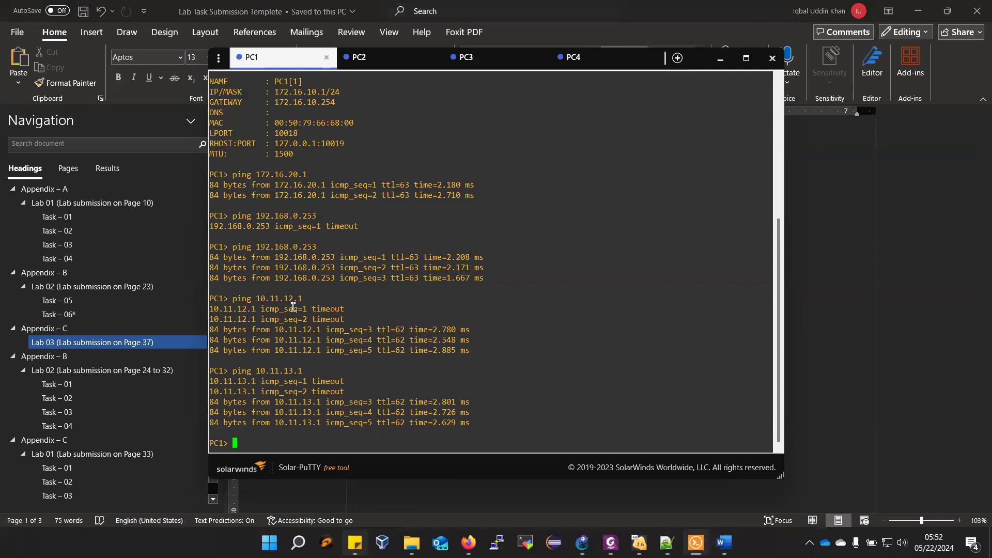
type("save")
key("Return")
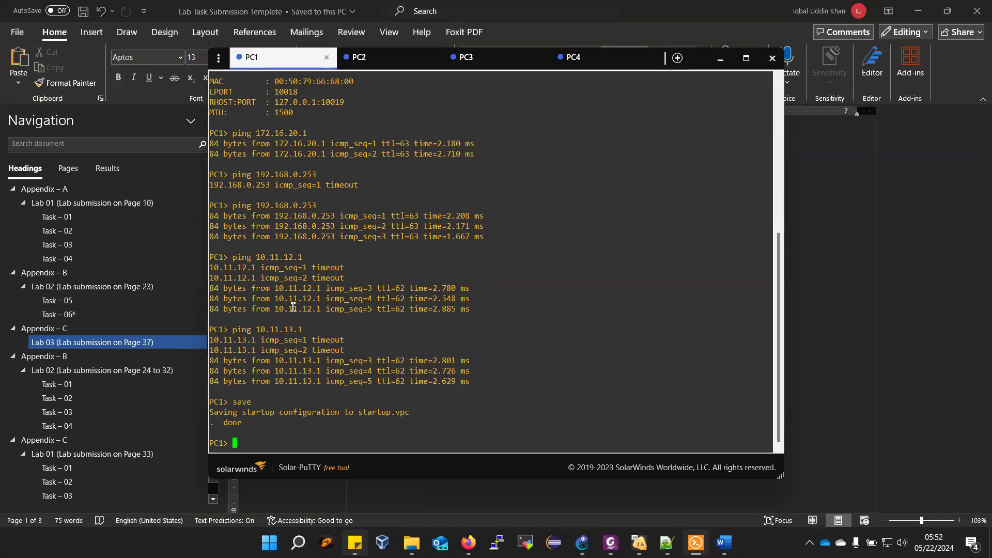
left_click(376, 58)
type("sav")
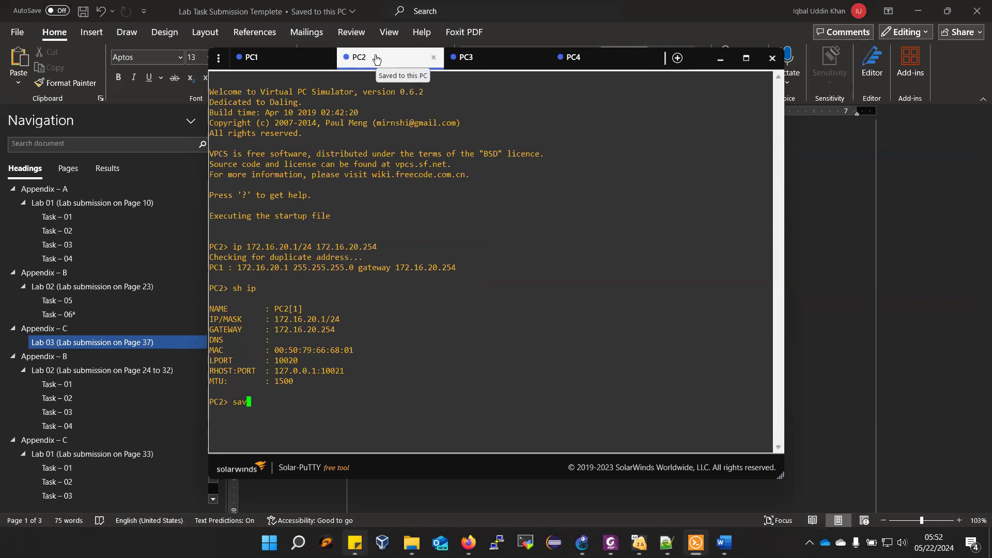
type("e")
key("Return")
- Save the startup configurations of PC3 and PC4 with the save command
left_click(473, 65)
type("save")
key("Return")
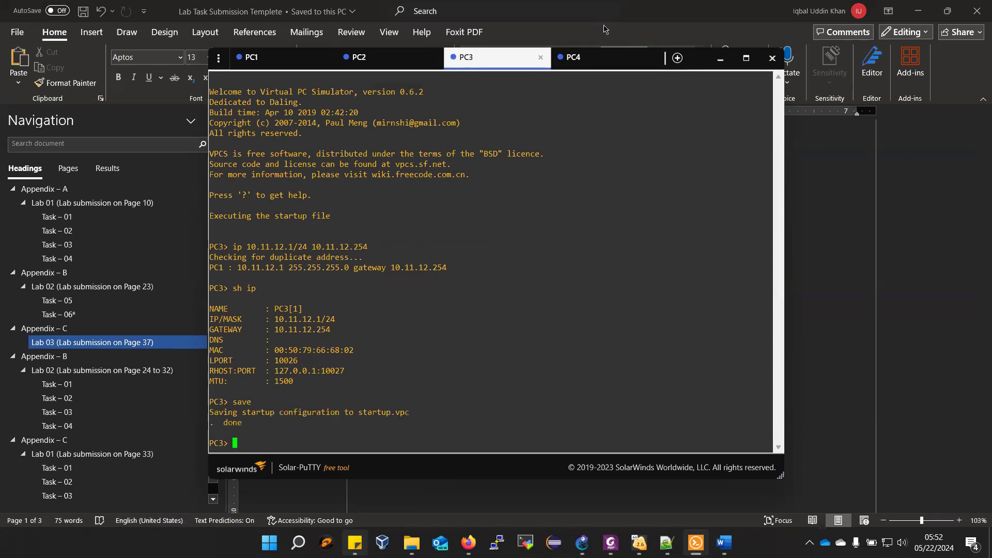
left_click(594, 56)
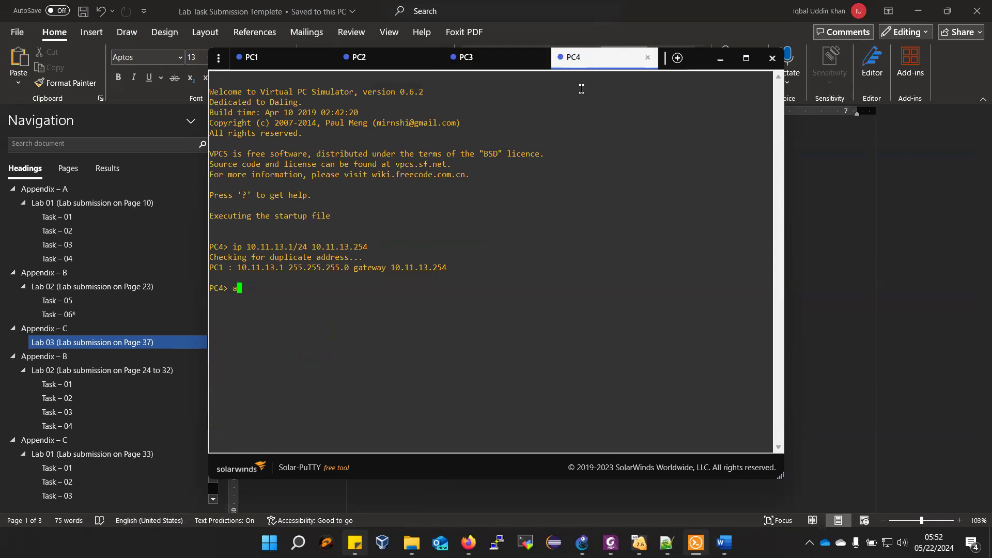
type("save")
key("Return")
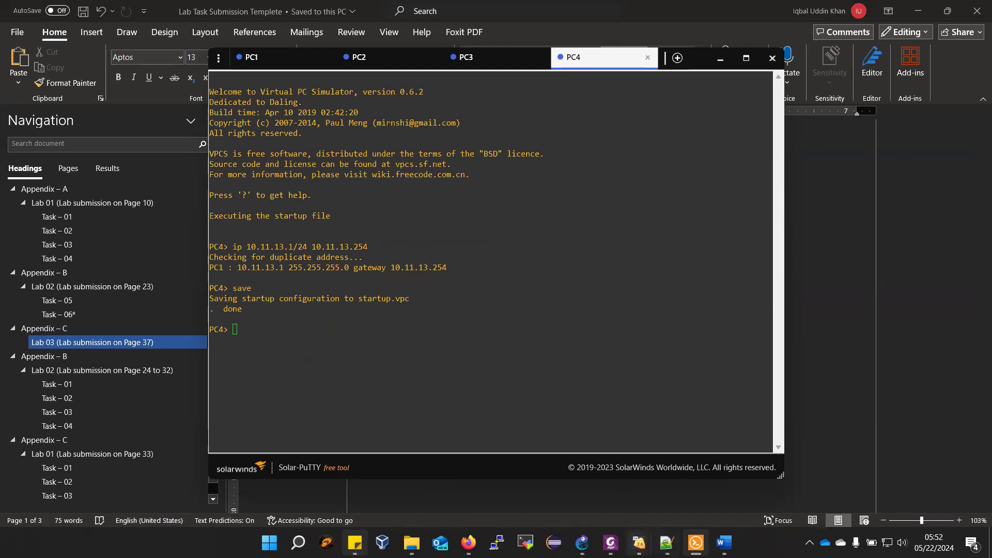
- Switch to the SOUTH router's VirtualBox console (NN-Microtik-01) and enter the / system backup command level
mouse_move(639, 543)
left_click(575, 524)
type("sys")
key("Tab")
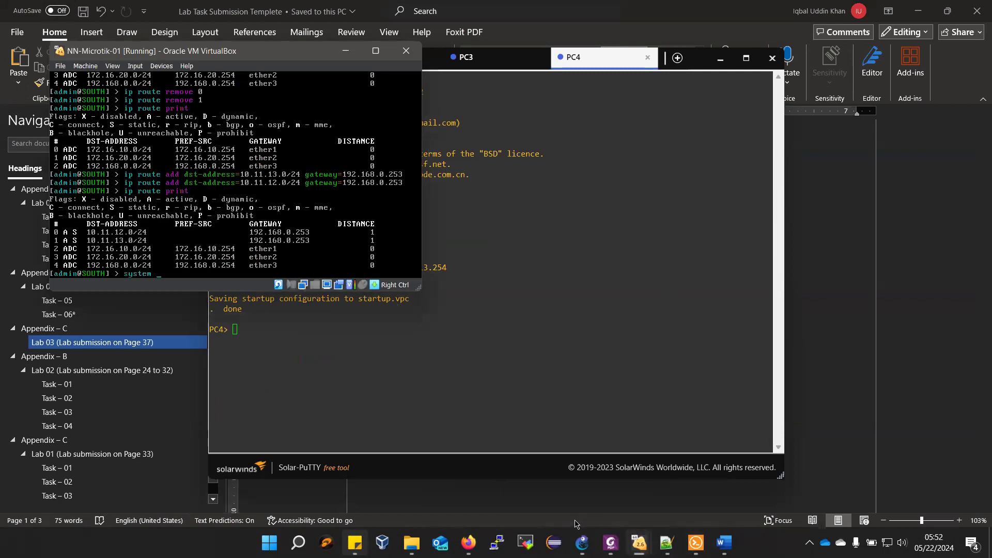
key("BackSpace")
key("BackSpace")
key("BackSpace")
key("BackSpace")
key("BackSpace")
key("BackSpace")
type("/ sys")
key("Tab")
type("ba")
key("Tab")
key("Return")
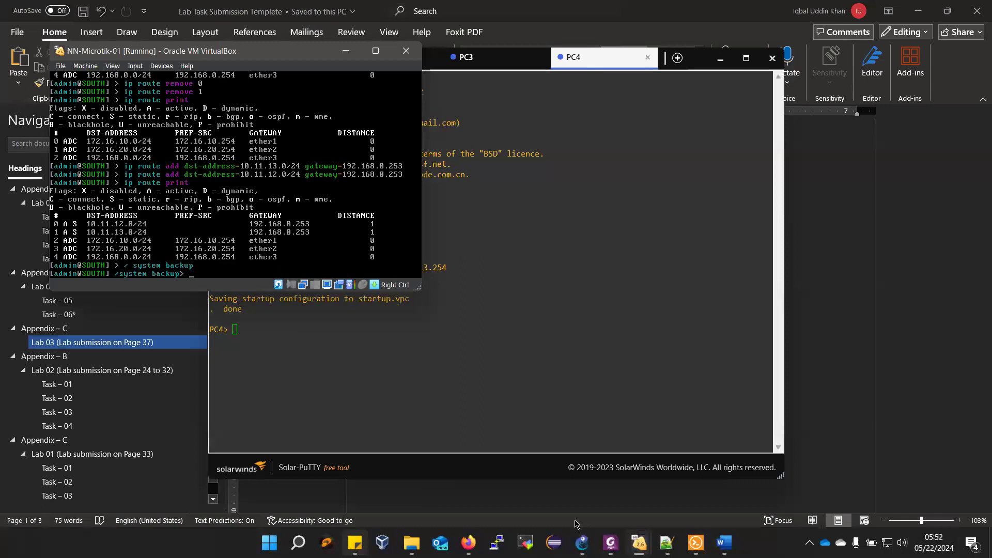
- Try to save the SOUTH router's backup with the command save=NN-Lab03-south
type("save=")
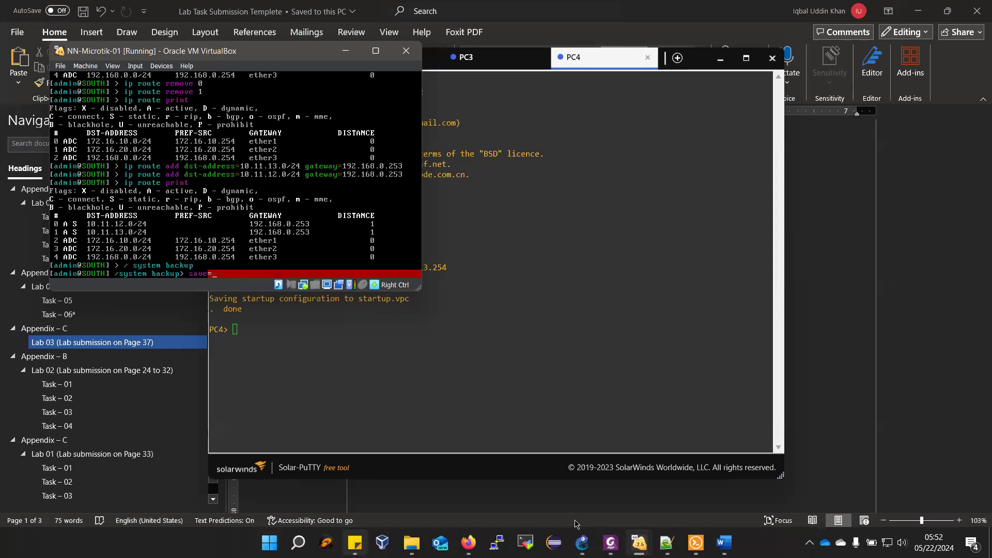
type("NN-Lab03-s")
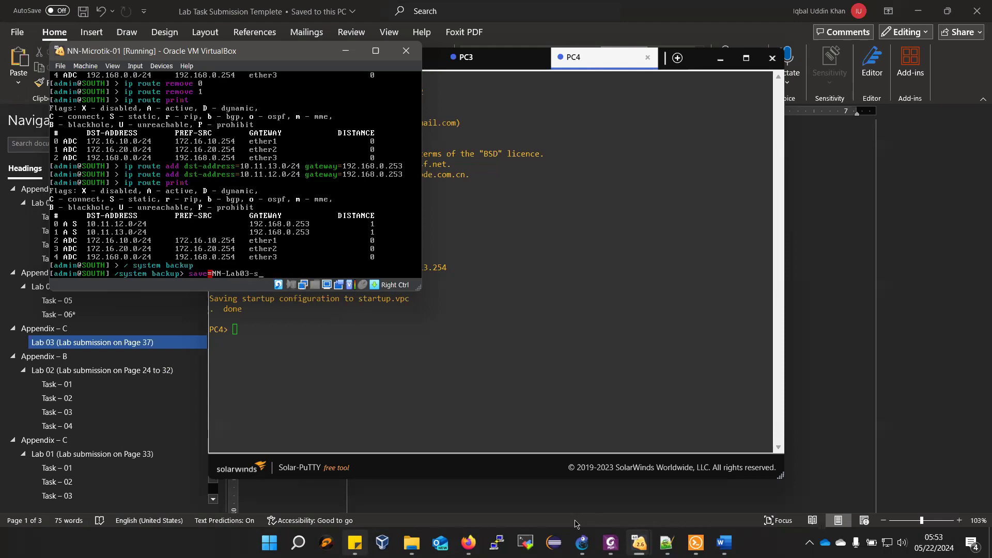
type("t")
key("BackSpace")
type("th")
key("Return")
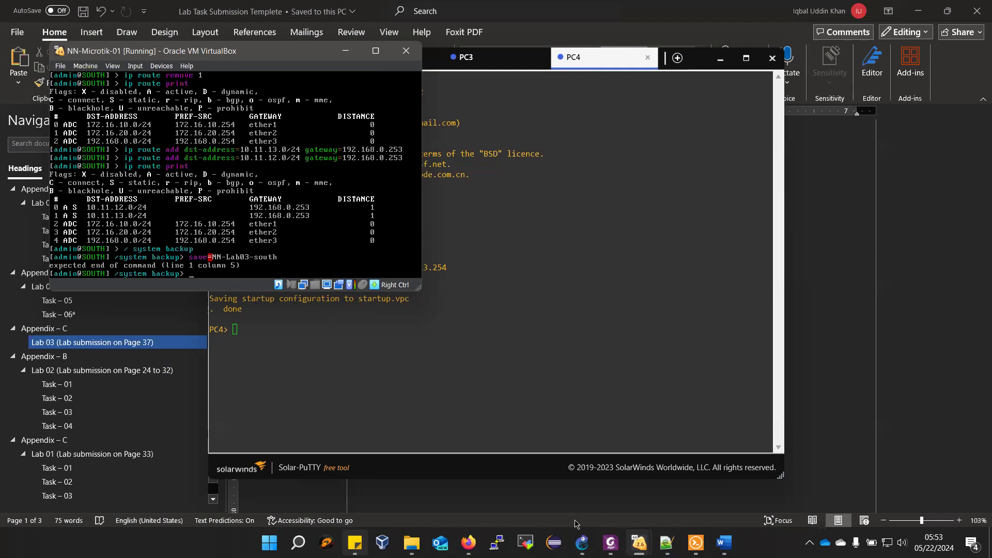
- Save the SOUTH router's backup with save name=NN-Lab03-south, and return to the root command level with /
key("Up")
type("nam")
key("BackSpace")
key("BackSpace")
type("name=NN-Lab03-south")
key("Return")
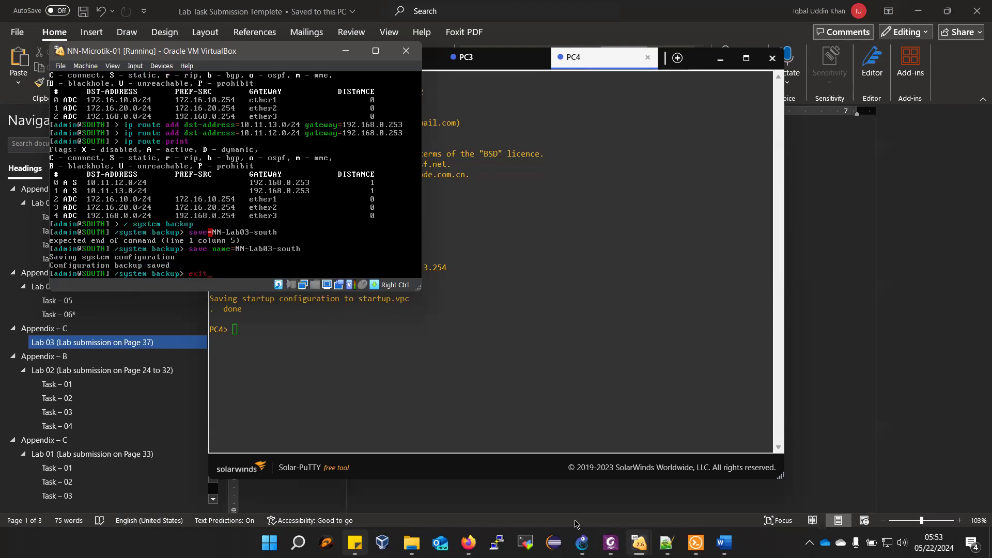
key("Return")
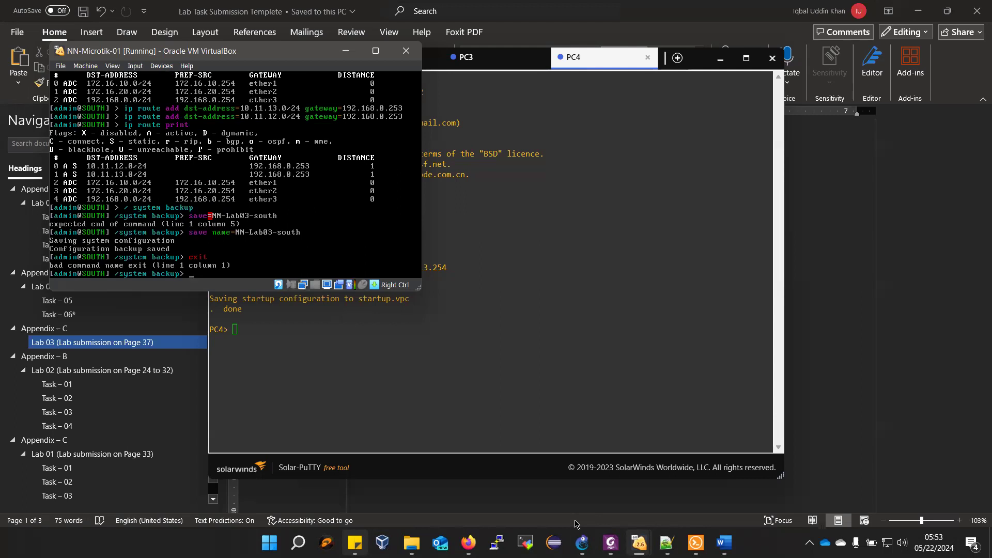
key("Return")
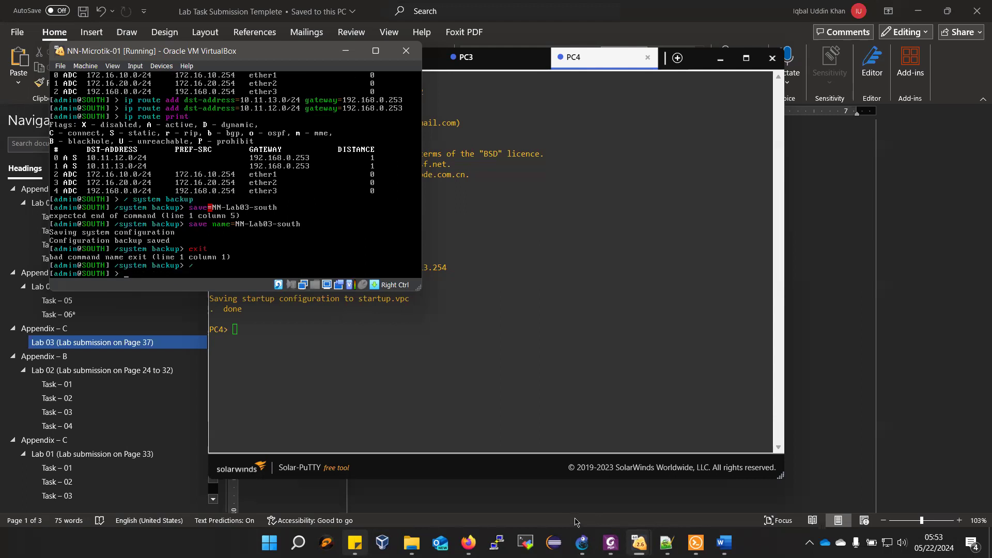
- Switch to the NORTH router's console (NN-Microtik-02) and enter the /system backup command level
mouse_move(640, 543)
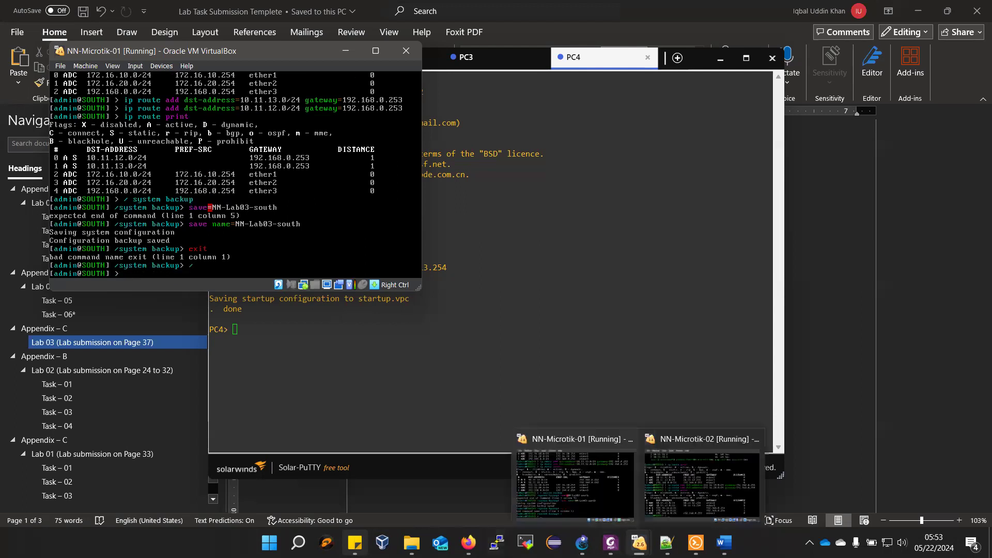
left_click(683, 497)
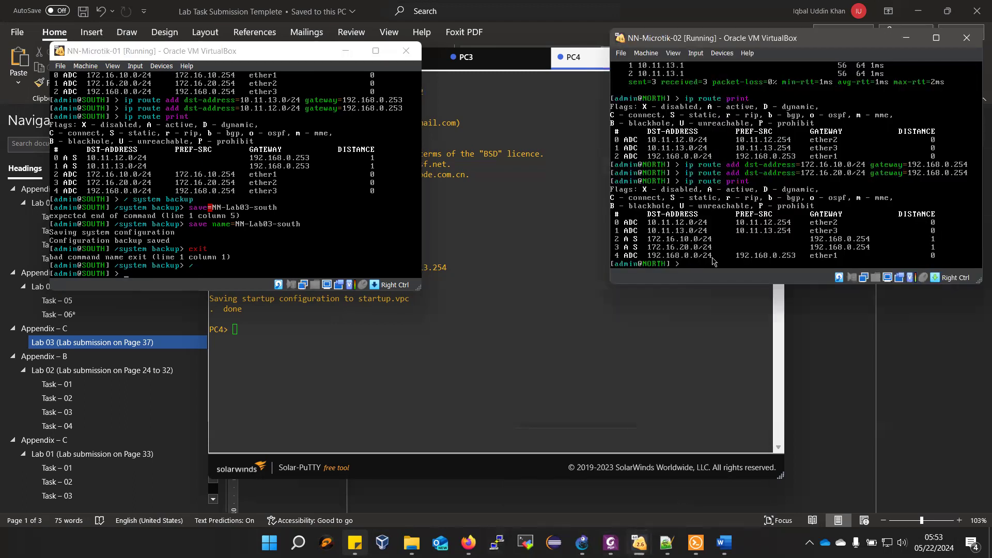
type("/system backup")
key("Return")
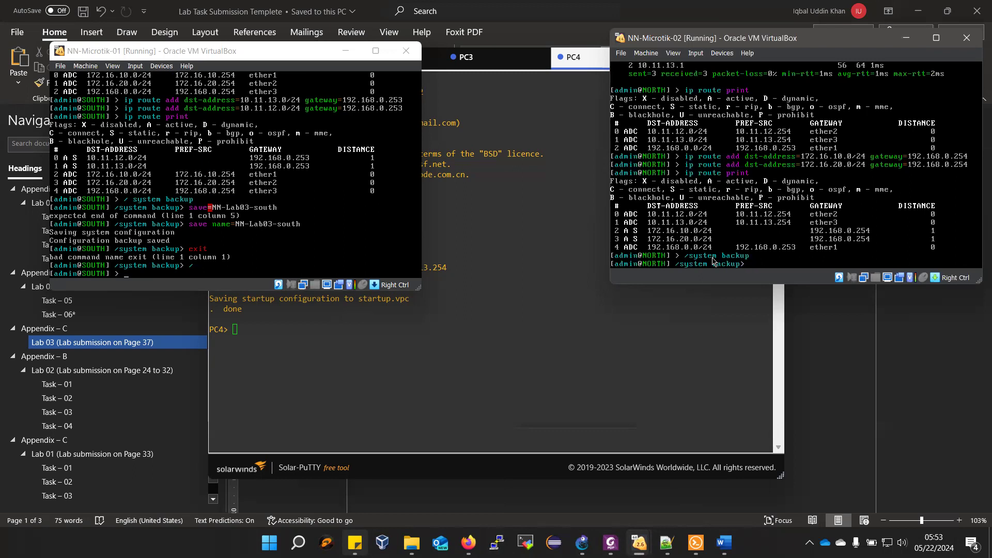
- Save the NORTH router's backup with save name=NN-Lab03-north, and return to the root command level with /
type("save name=NN-Lab03-north")
key("Return")
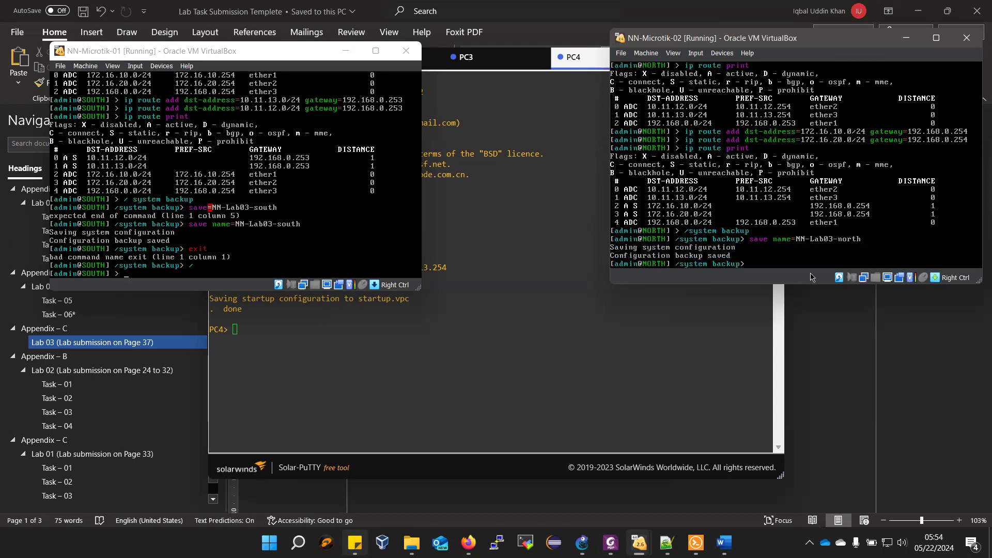
key("Return")
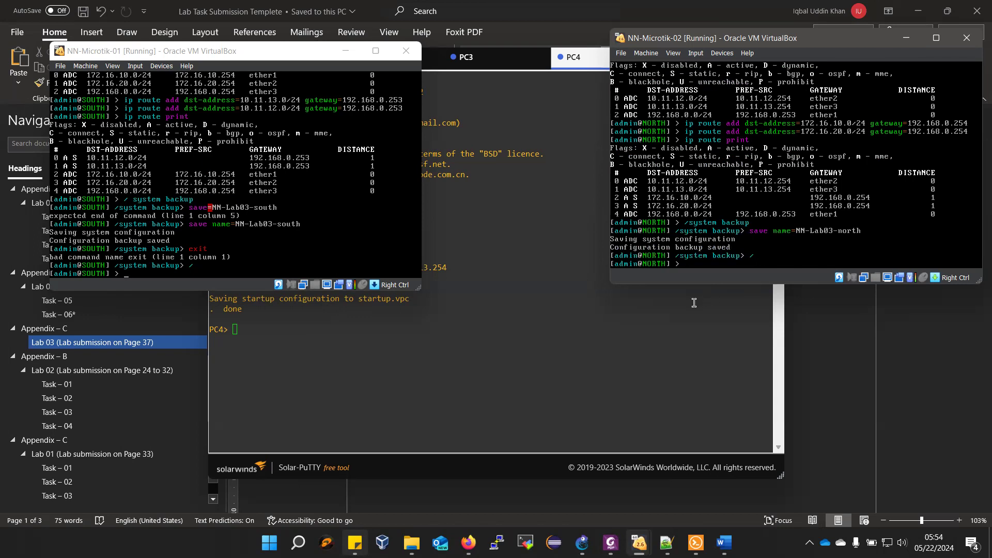
- Switch to the lab manual in Foxit PhantomPDF and review the Lab 04 introduction and the preceding Lab 03 sections
left_click(363, 378)
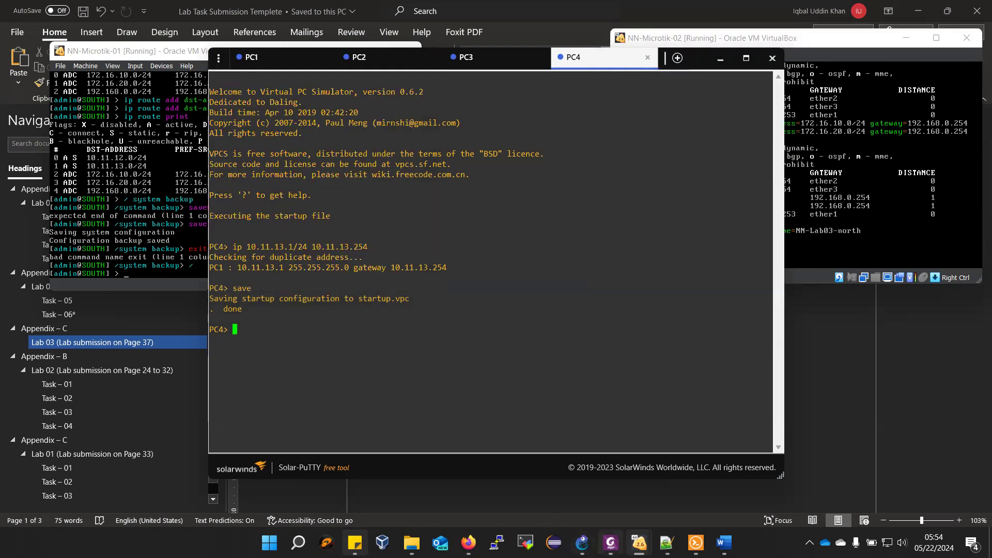
left_click(610, 543)
scroll(532, 385, "down", 3)
scroll(532, 386, "down", 8)
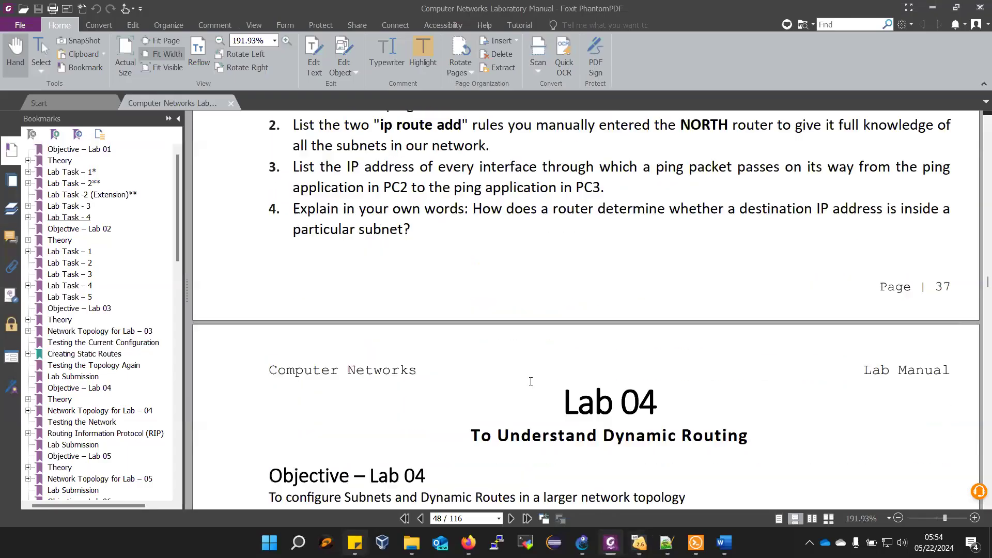
scroll(532, 380, "down", 2)
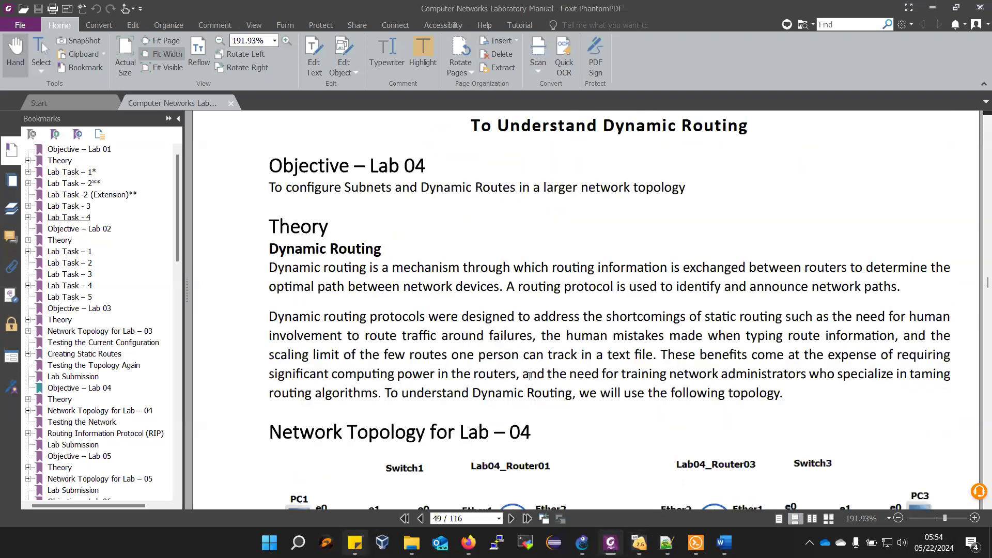
scroll(529, 378, "up", 8)
scroll(528, 378, "up", 10)
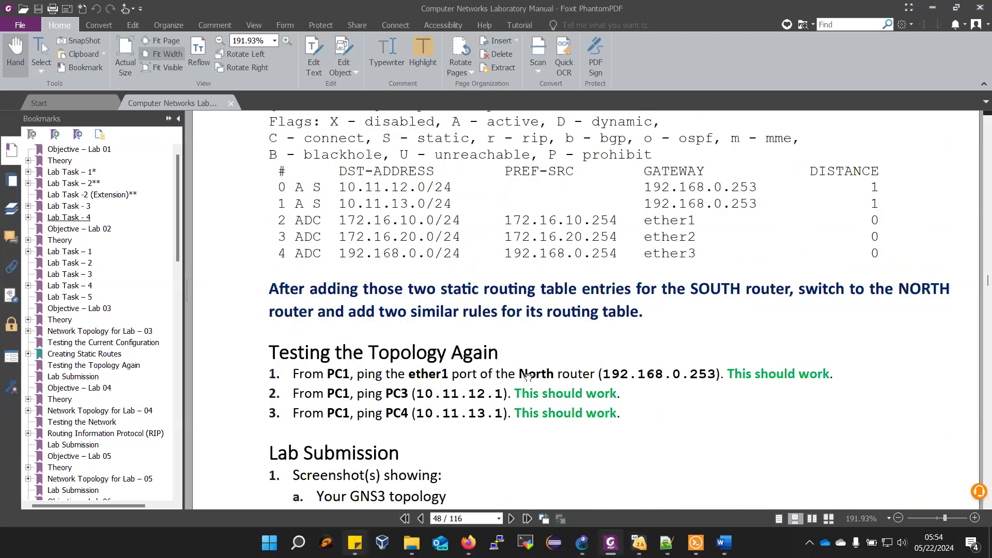
scroll(528, 377, "up", 15)
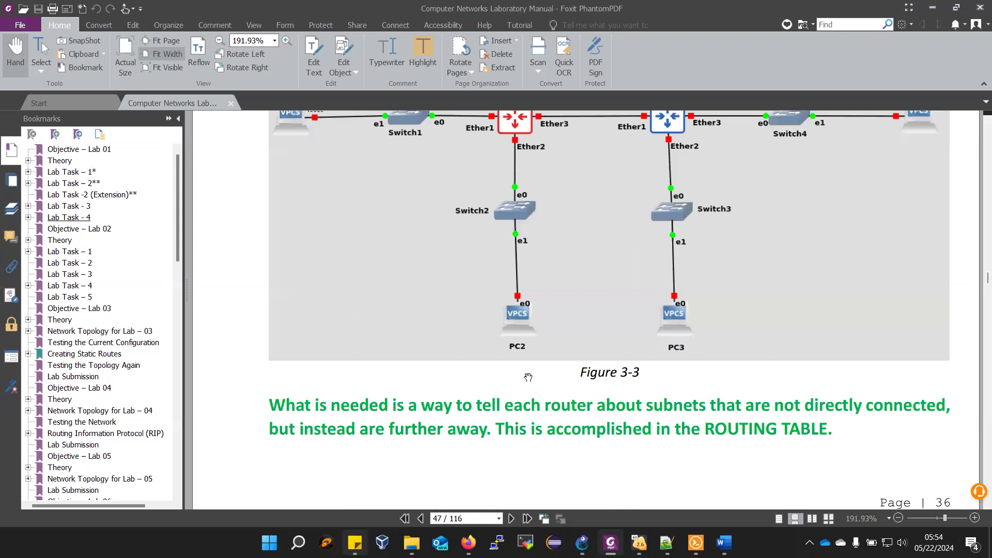
scroll(528, 370, "up", 15)
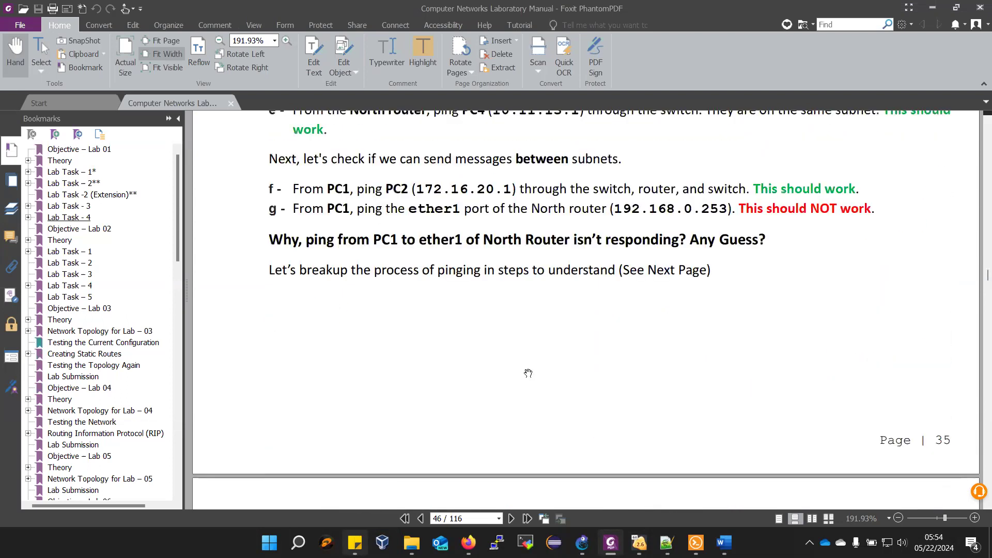
scroll(527, 369, "up", 10)
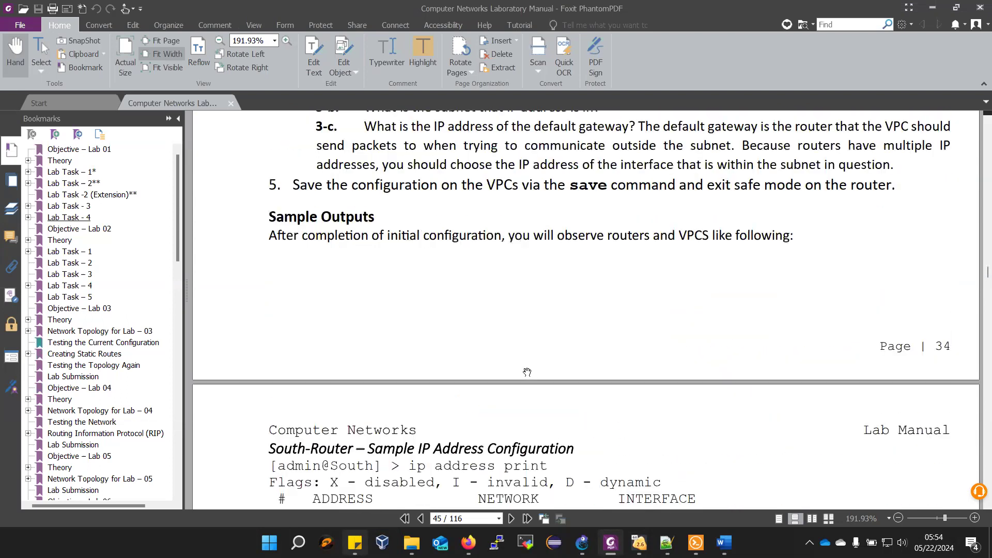
scroll(527, 365, "up", 4)
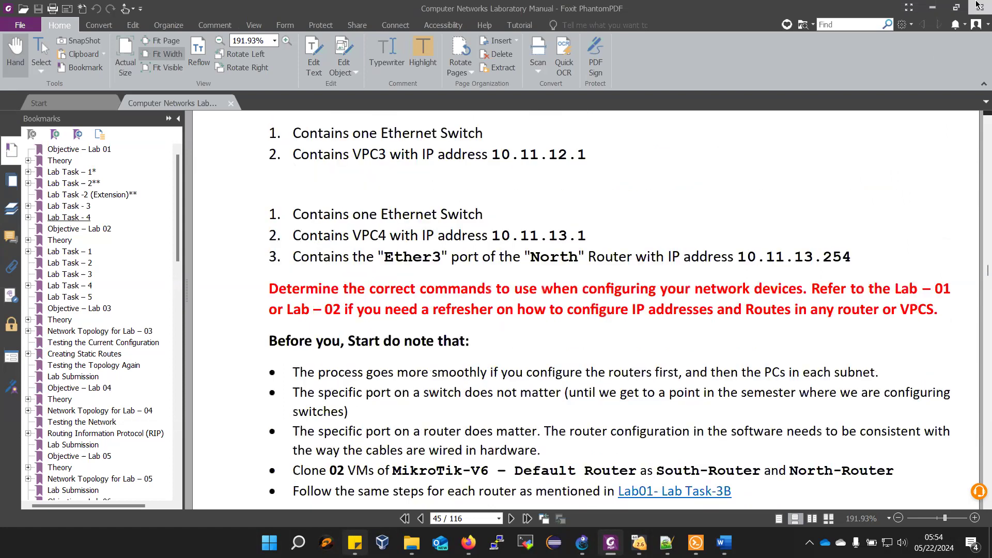
left_click(725, 542)
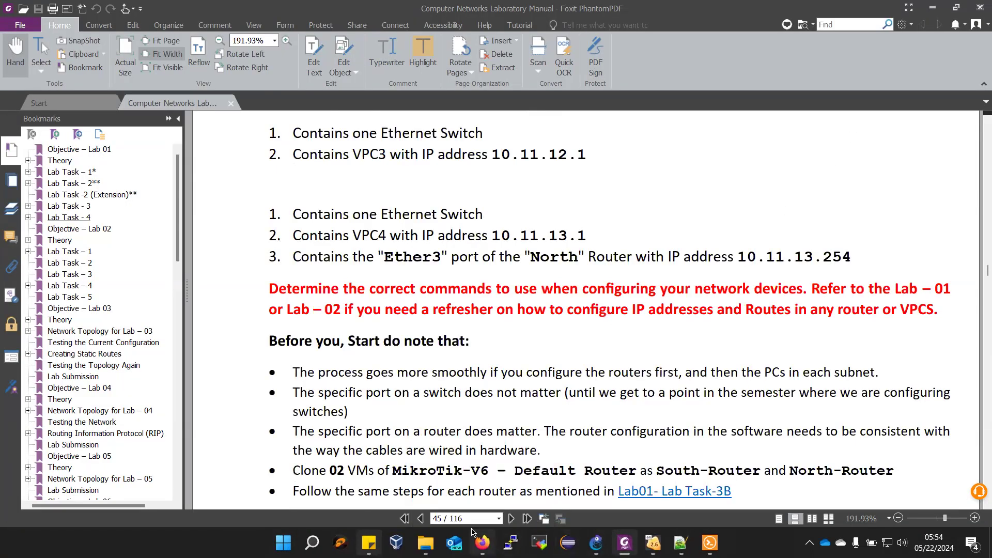
key("alt")
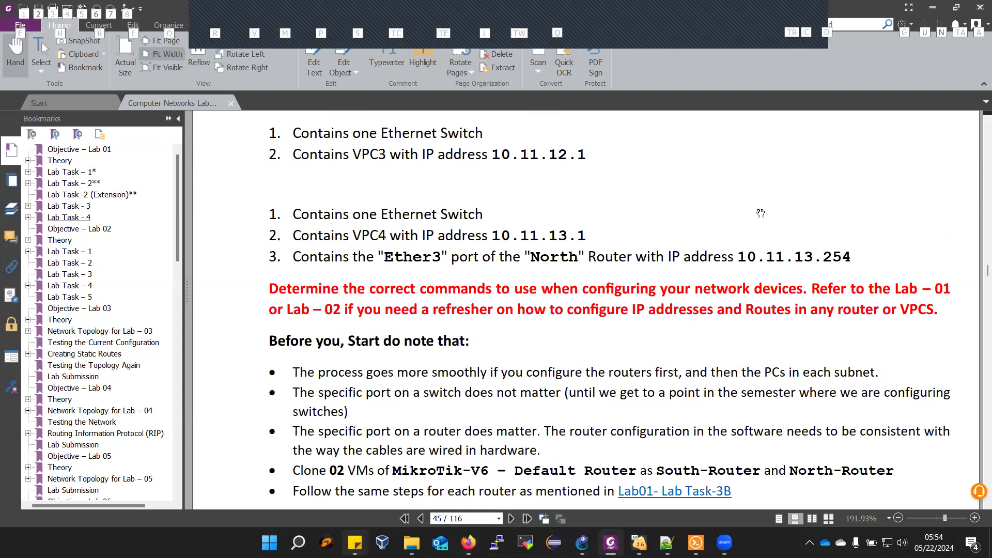